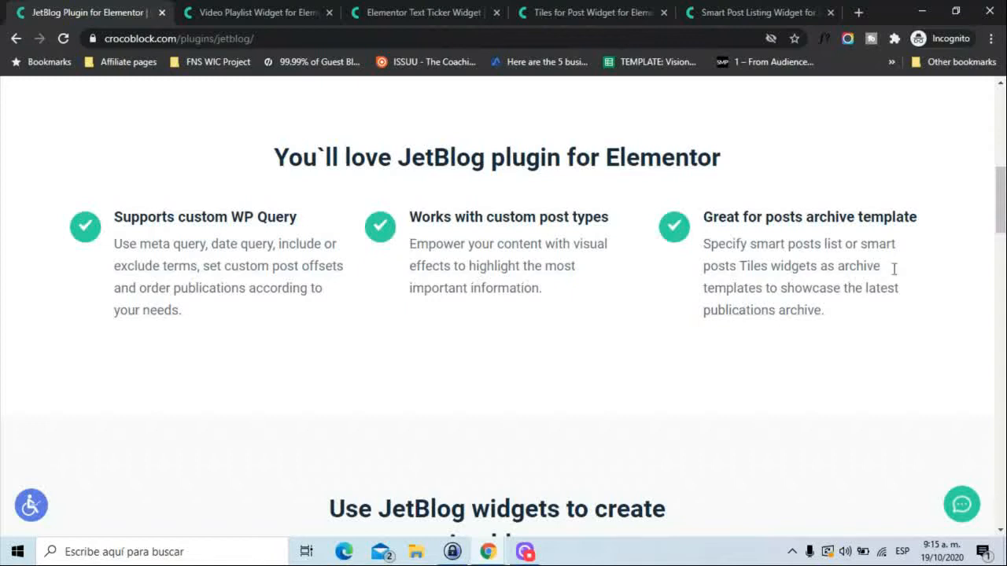
Review the JetBlog plugin page down to the overview of its six blog widgets.
scroll(893, 269, down, 3)
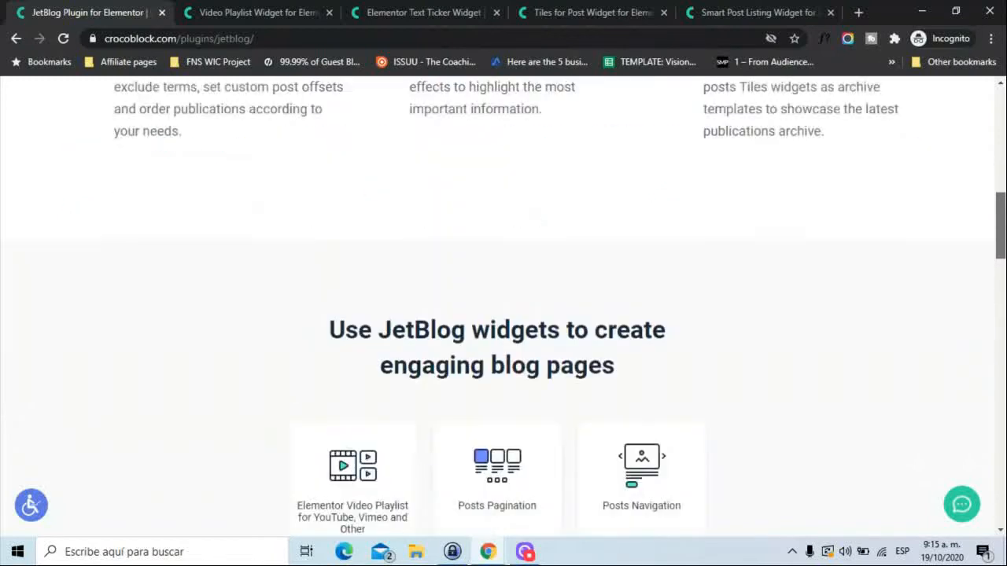
scroll(978, 321, down, 2)
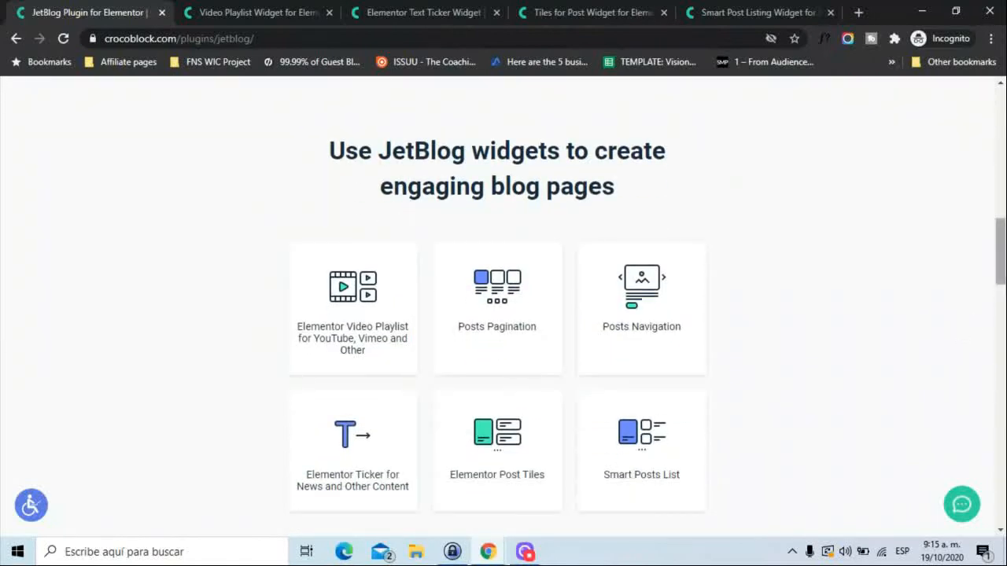
drag(1000, 277, 1000, 282)
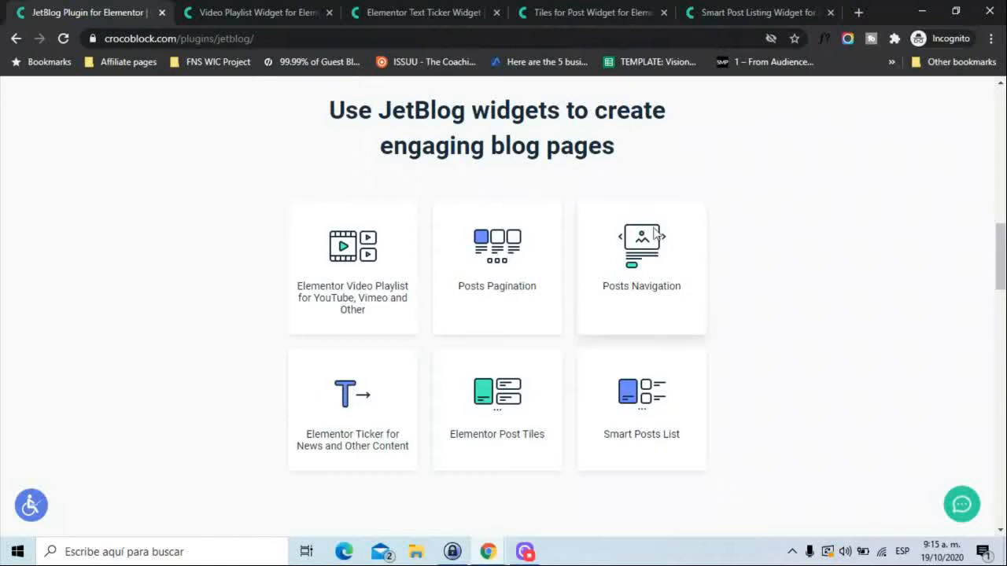
Examine the usage examples on the Video Playlist widget page.
click(260, 9)
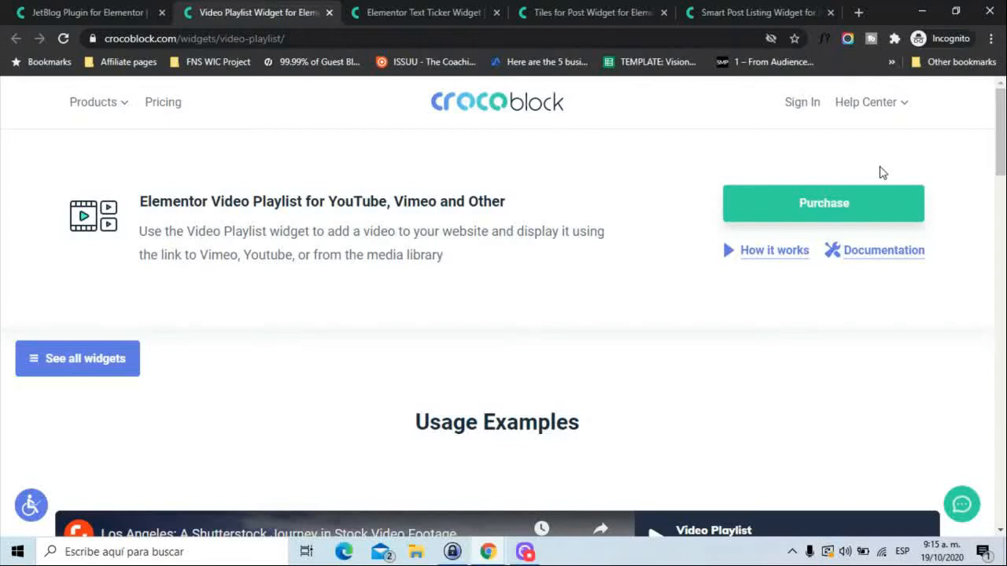
scroll(1001, 168, down, 3)
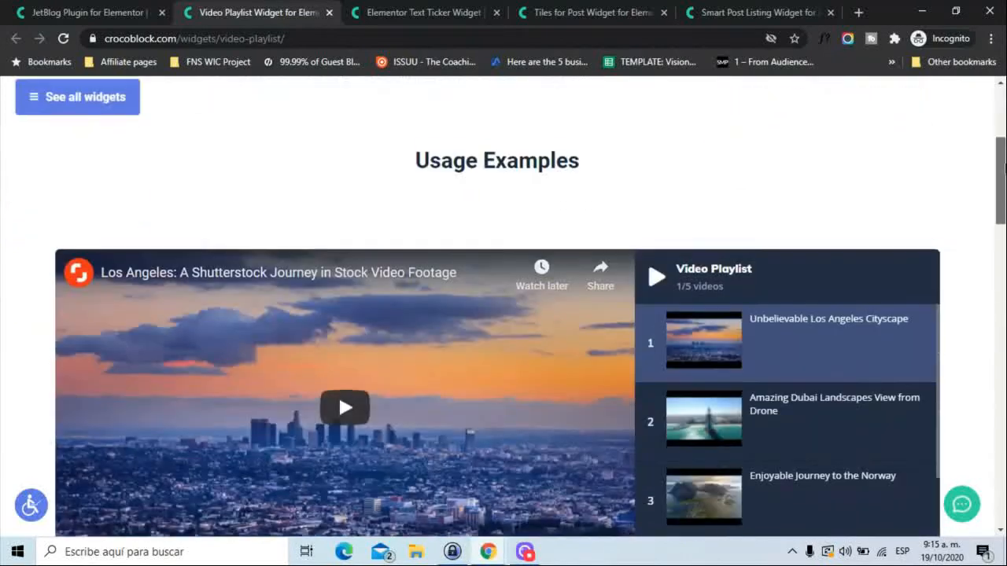
scroll(1002, 167, down, 2)
scroll(1002, 277, down, 5)
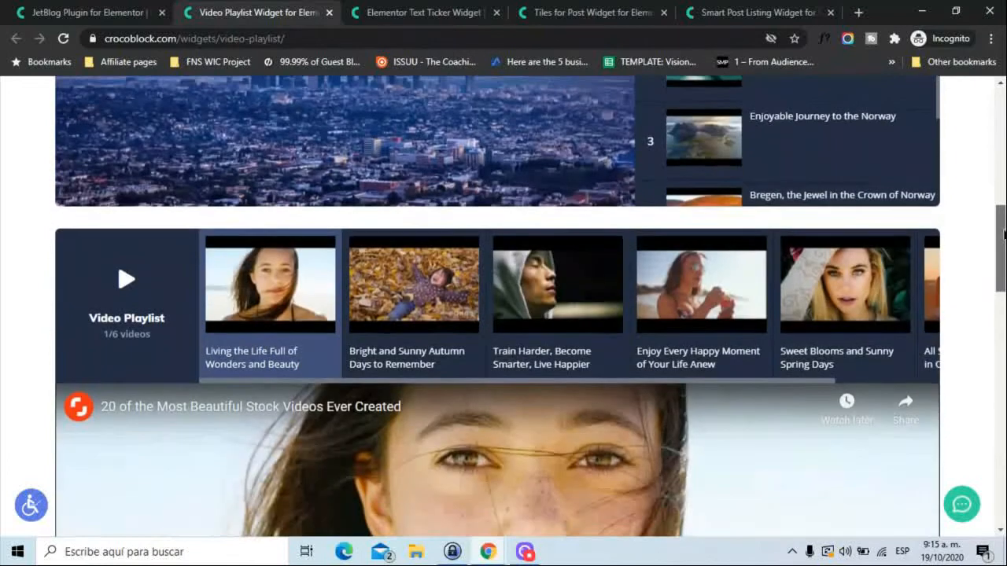
scroll(1002, 277, down, 1)
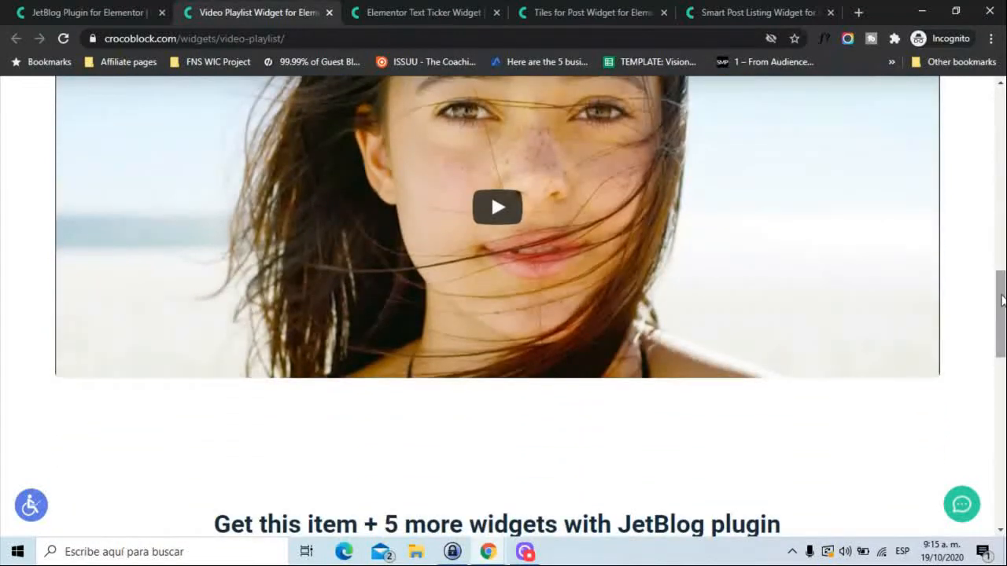
Examine the ticker style examples on the Elementor Text Ticker widget page.
click(408, 10)
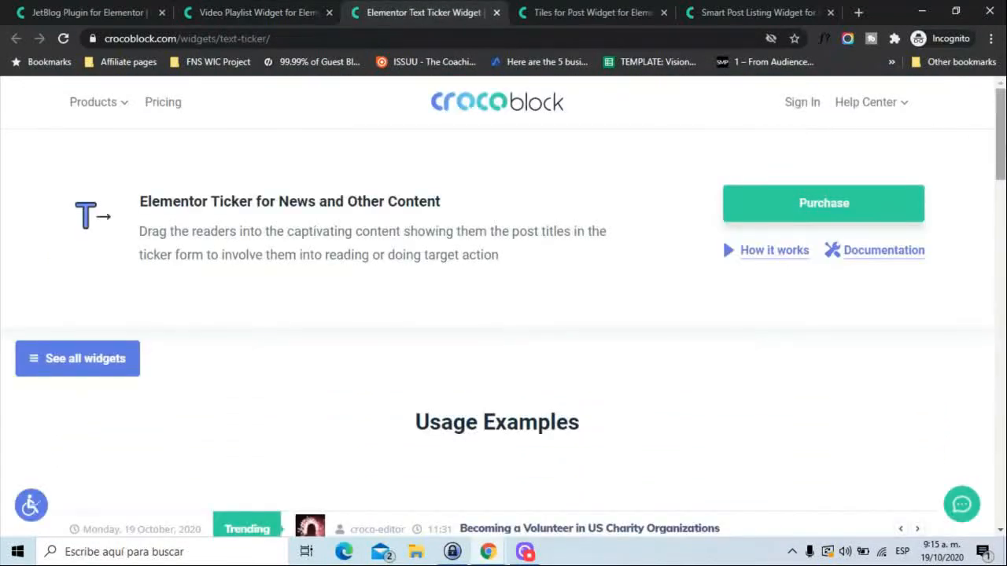
scroll(1000, 158, down, 3)
scroll(504, 314, down, 2)
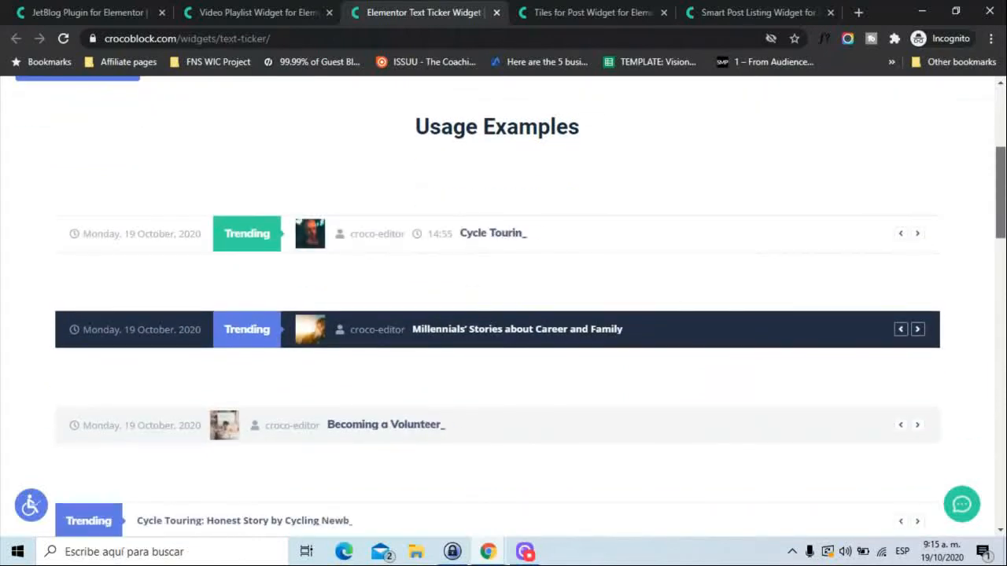
scroll(504, 314, down, 3)
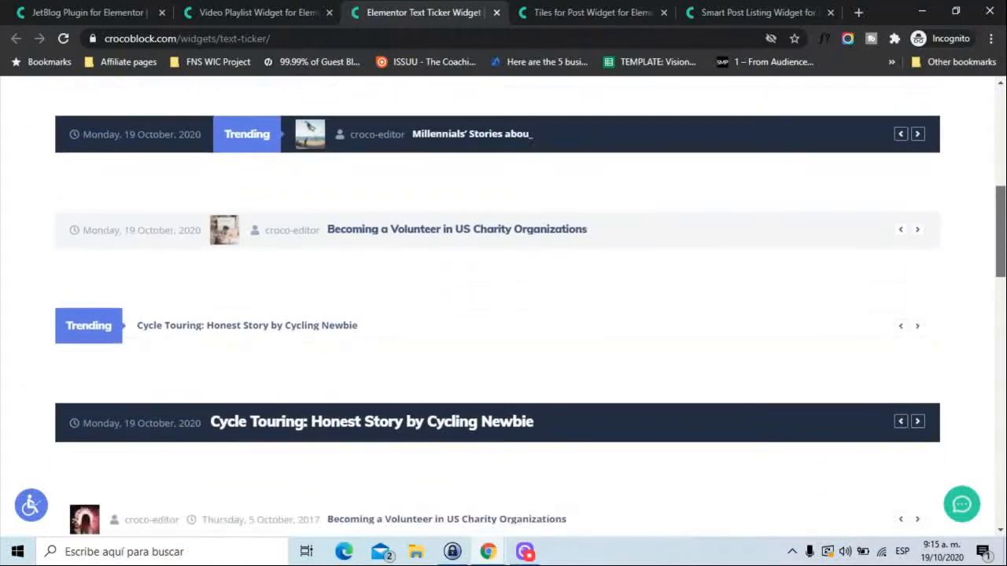
scroll(503, 315, down, 3)
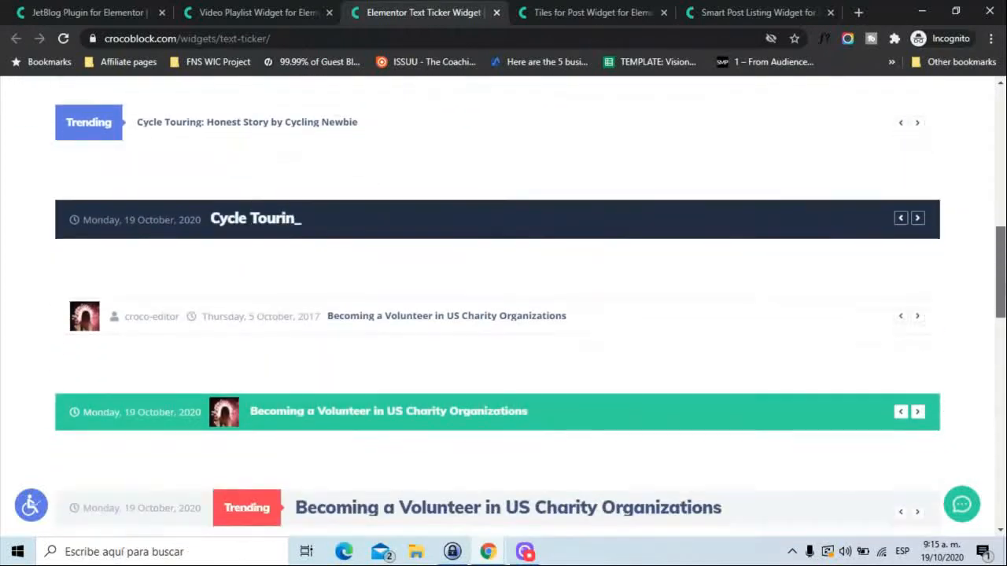
scroll(663, 120, up, 2)
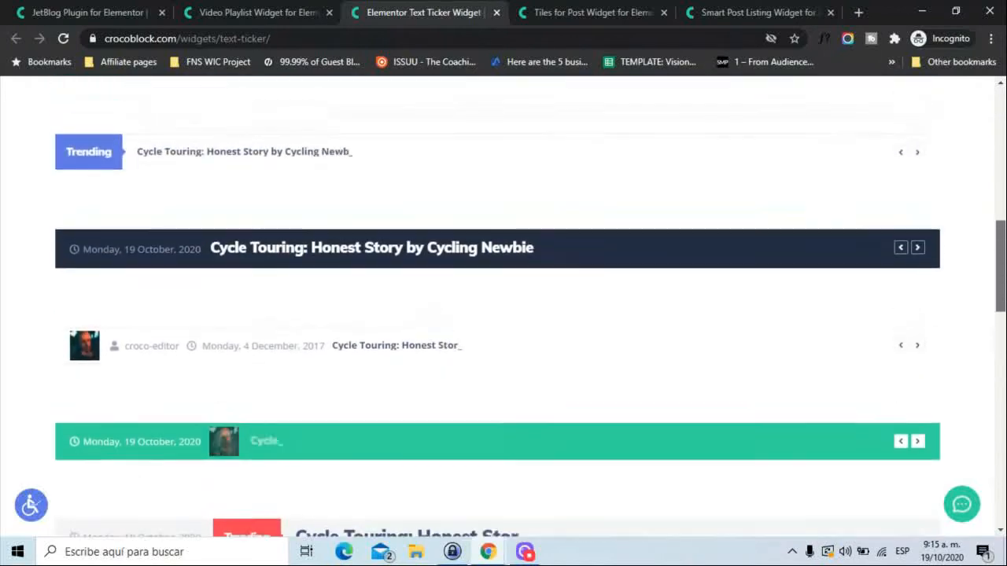
Look through the layout examples on the Post Tiles and Smart Post Listing widget pages.
click(558, 10)
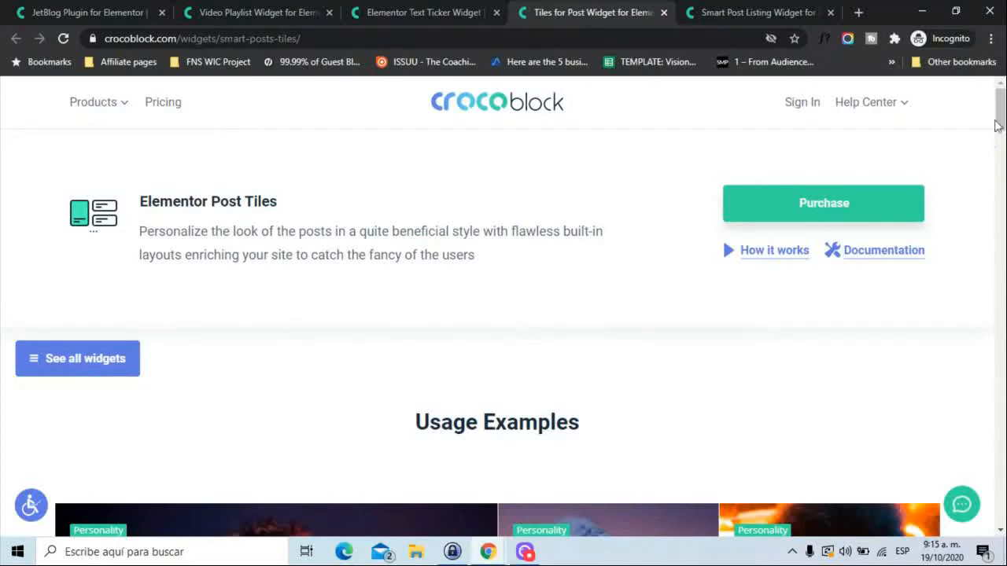
scroll(996, 126, down, 5)
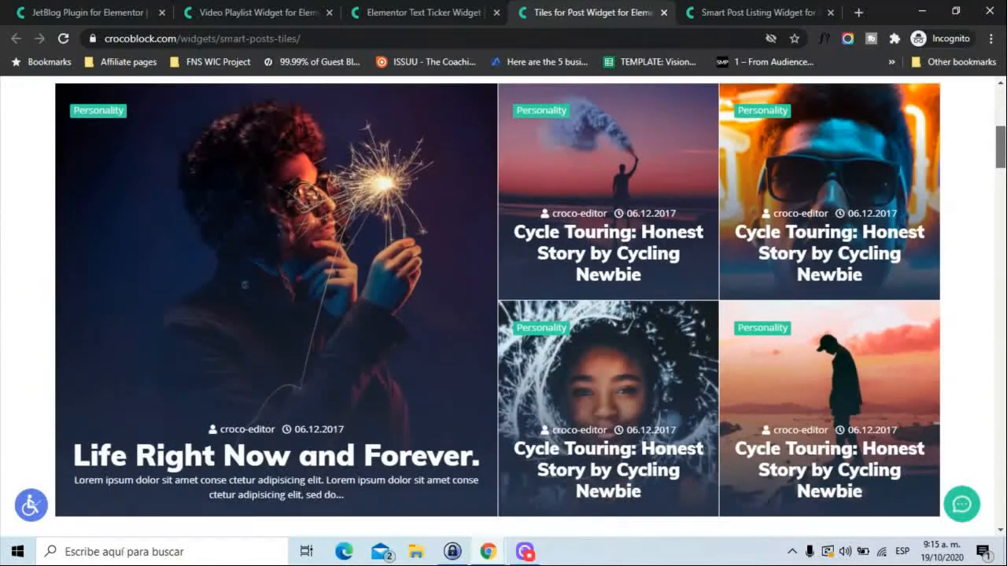
scroll(1000, 228, down, 8)
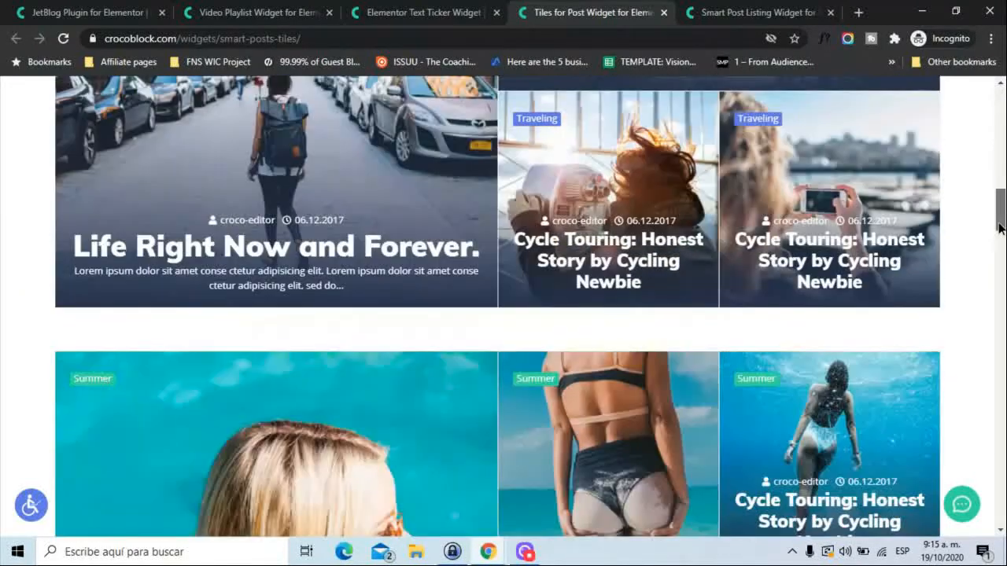
drag(1001, 227, 1001, 434)
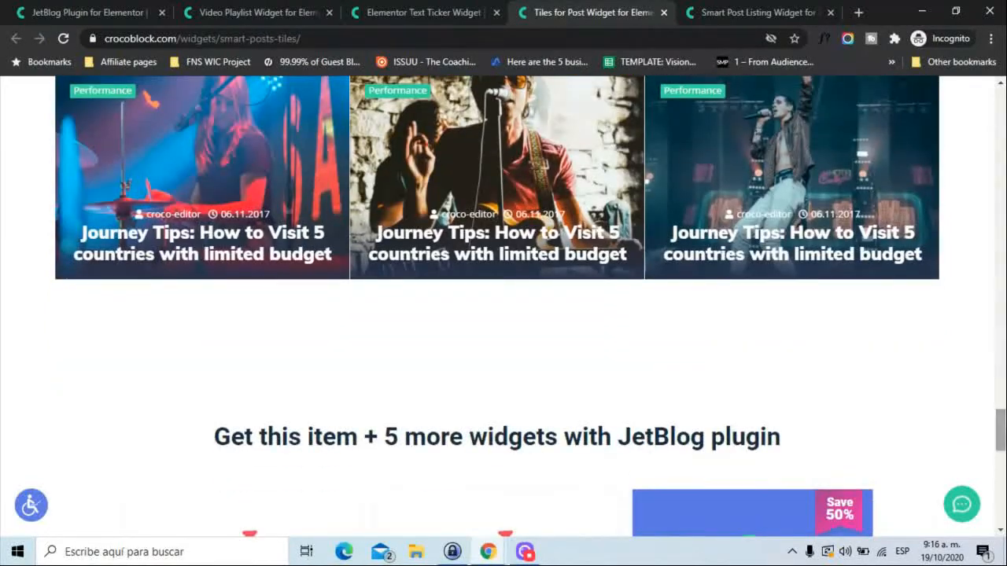
click(771, 9)
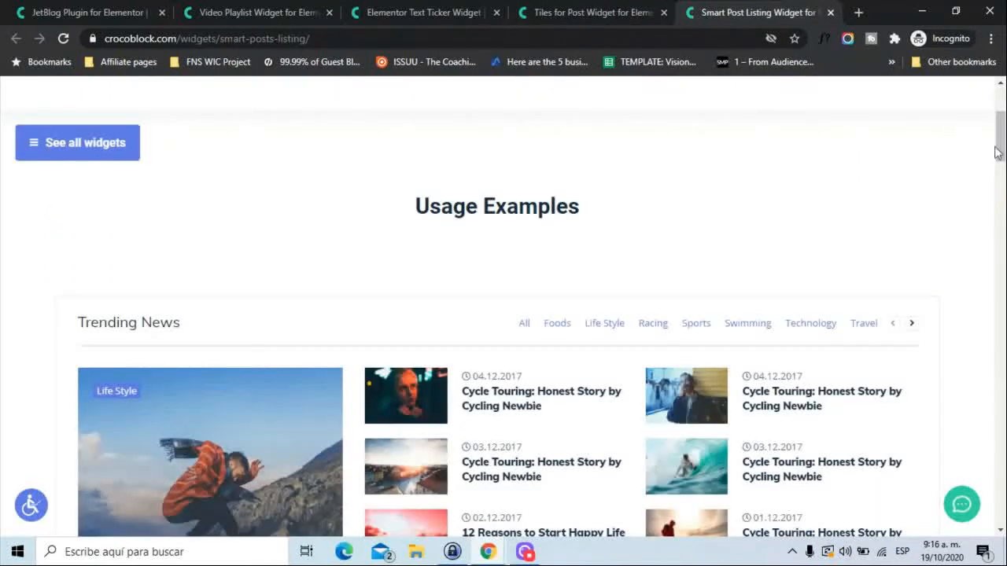
drag(997, 152, 1001, 429)
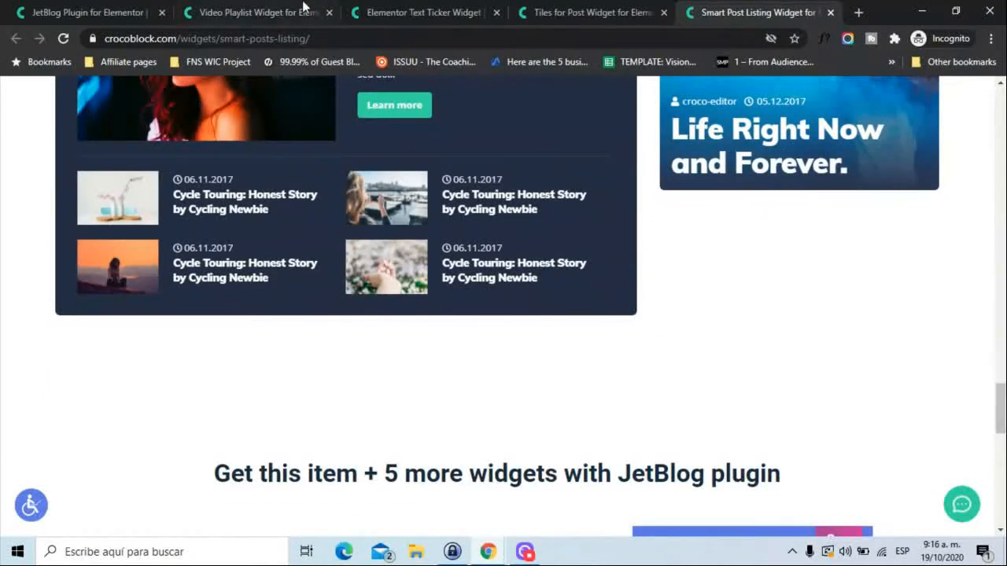
Return to the JetBlog plugin page and review the pricing options for the separate plugin and the plugin set.
click(104, 8)
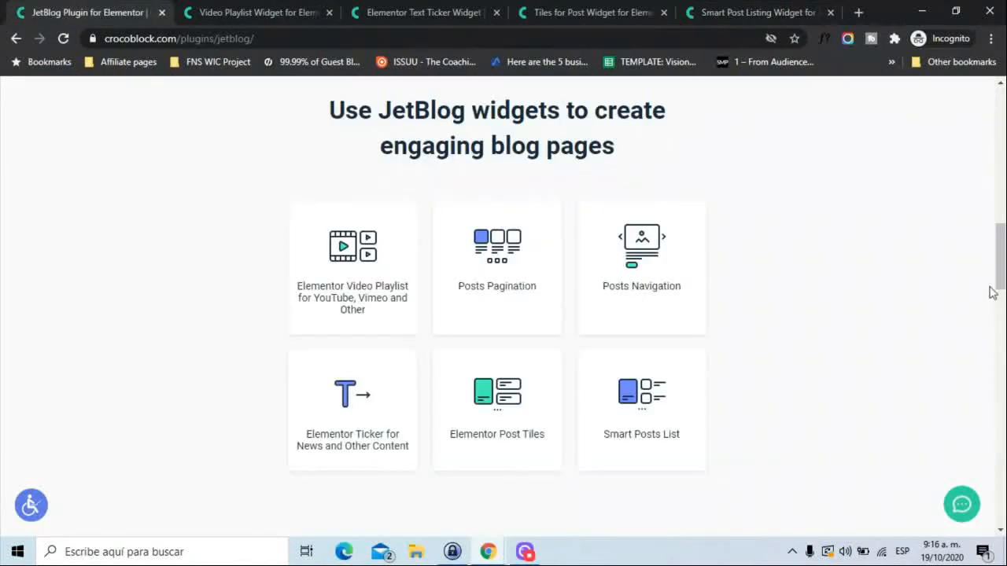
drag(994, 287, 1000, 447)
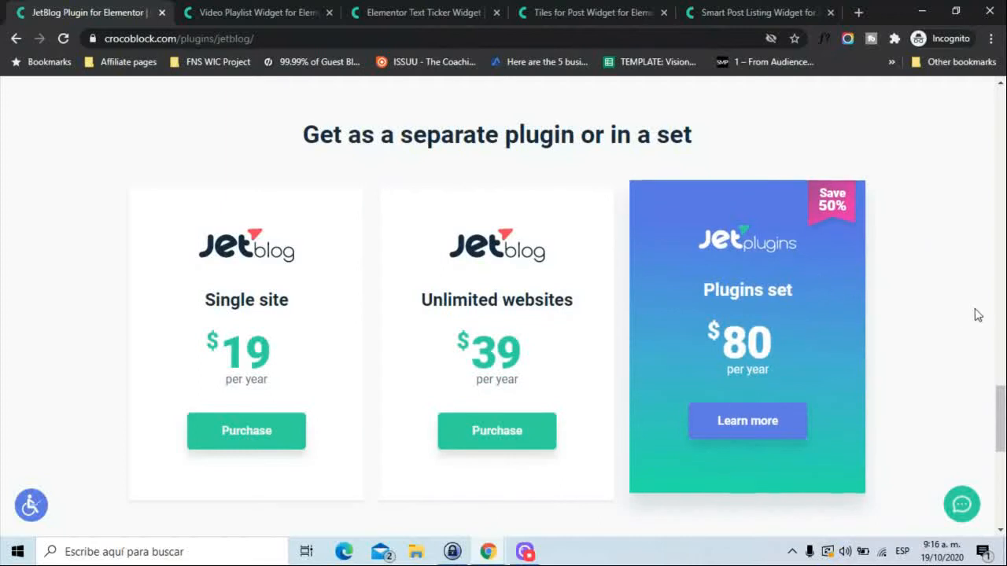
drag(1003, 423, 1004, 447)
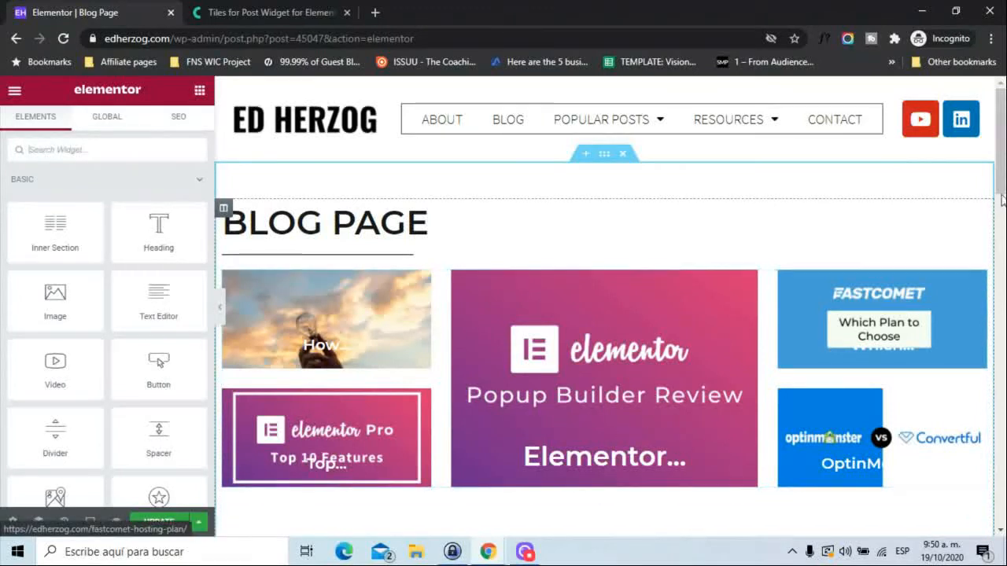
Review the sections of the blog page in Elementor and open the Smart Posts Tiles widget under the BLOG PAGE heading for editing.
scroll(561, 411, down, 5)
scroll(604, 307, down, 10)
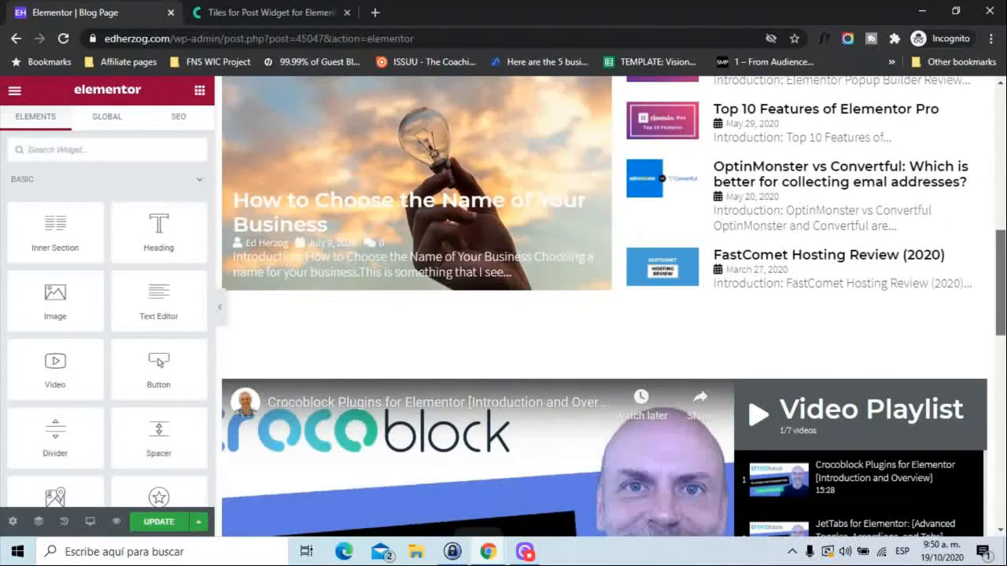
scroll(604, 307, up, 10)
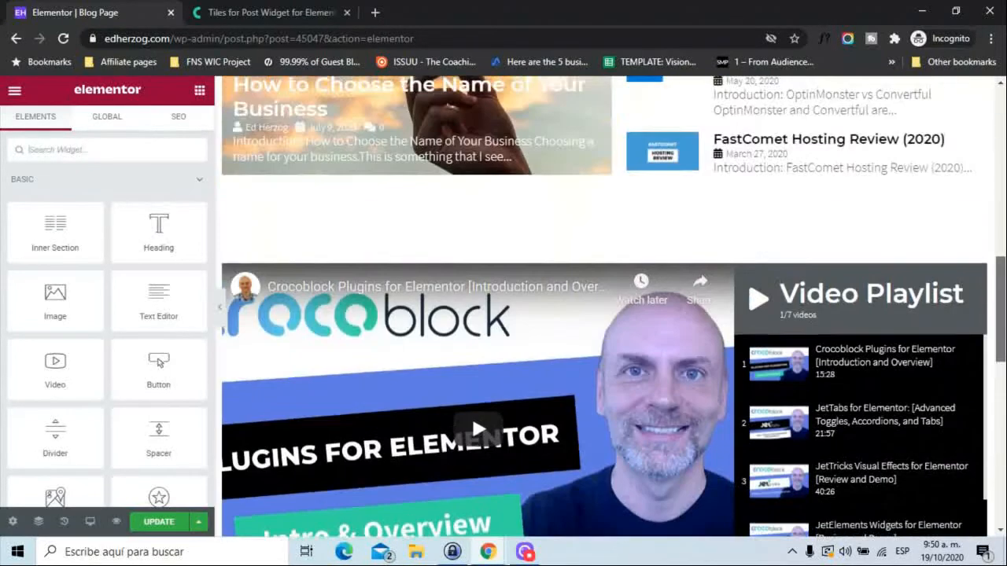
scroll(604, 307, up, 3)
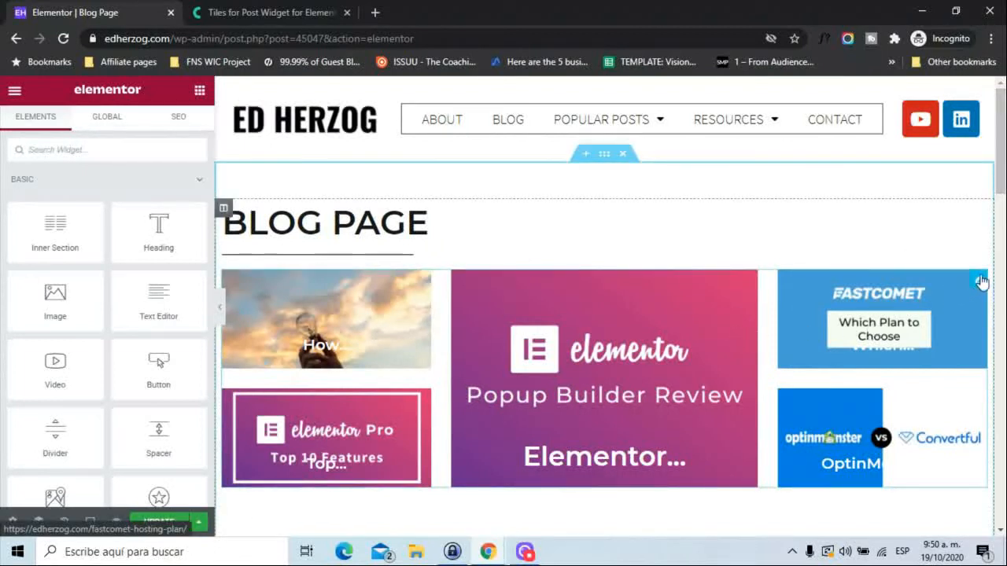
click(981, 282)
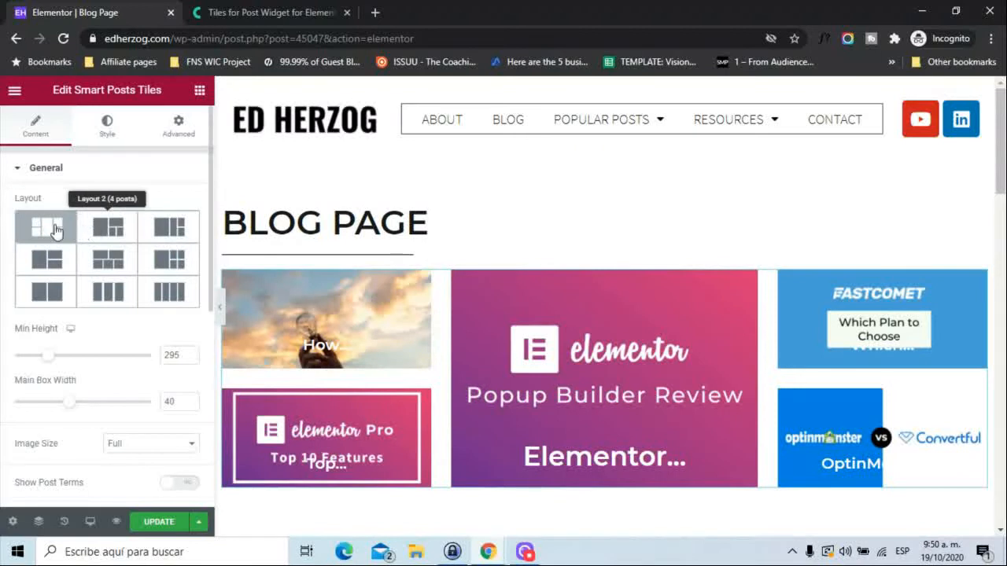
Try the two-over-three tile layout and Layout 7, and restore the five-tile layout with the large central post.
click(97, 262)
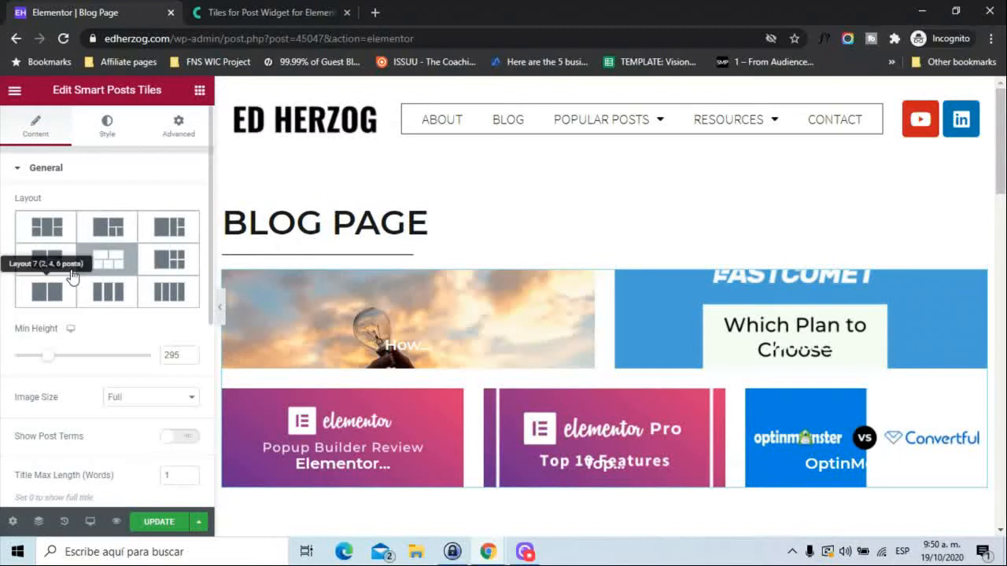
click(43, 293)
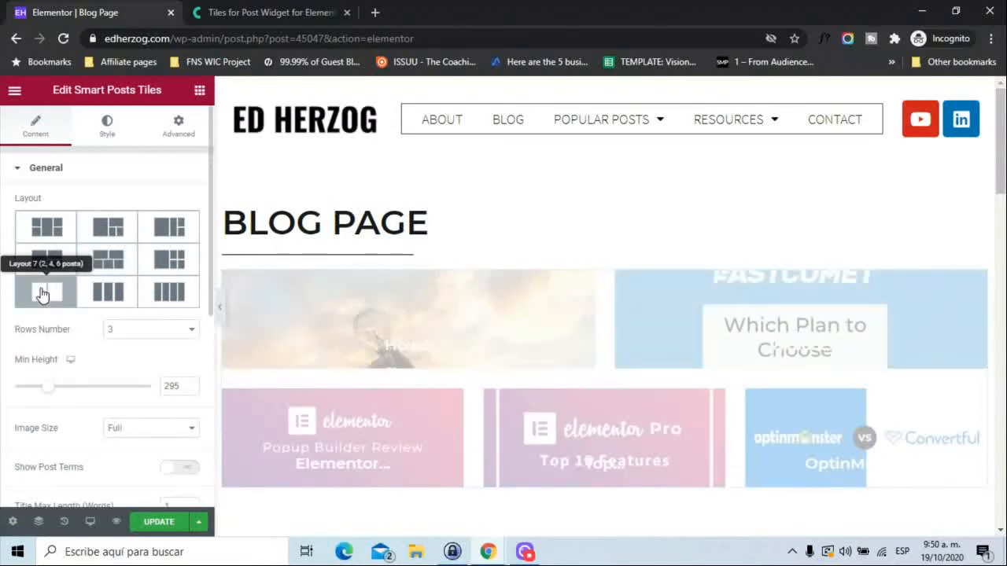
click(52, 230)
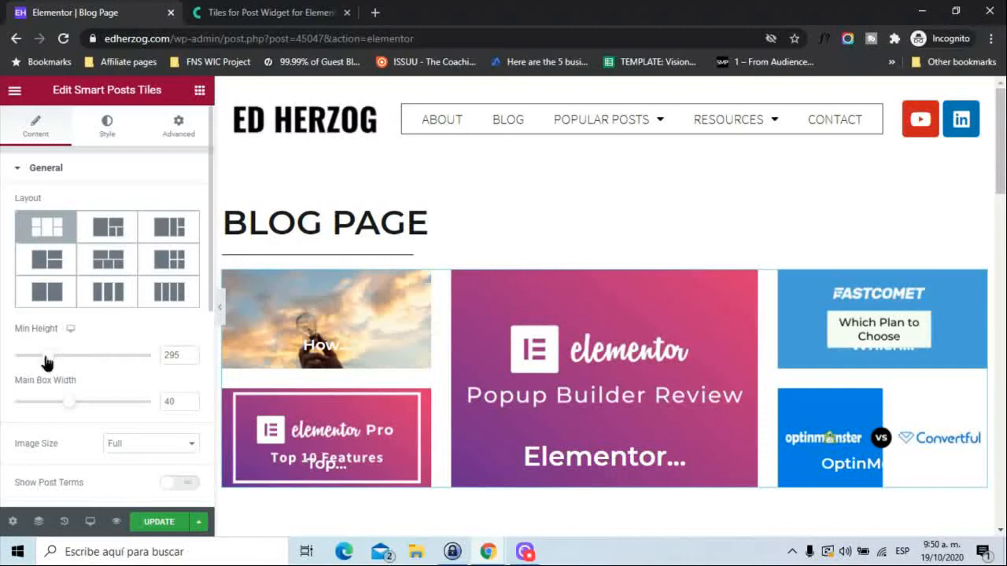
Set the post tiles' Min Height to 276 and Main Box Width to 40.
mouse_move(45, 362)
mouse_down()
mouse_move(73, 360)
mouse_move(31, 358)
mouse_move(45, 357)
mouse_up()
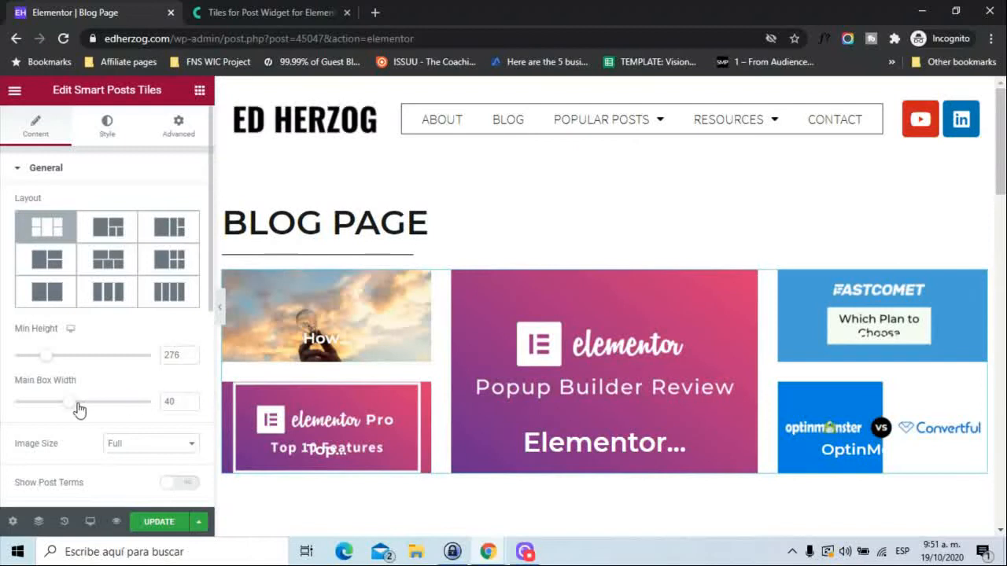
mouse_move(74, 405)
mouse_down()
mouse_move(101, 409)
mouse_move(74, 409)
mouse_up()
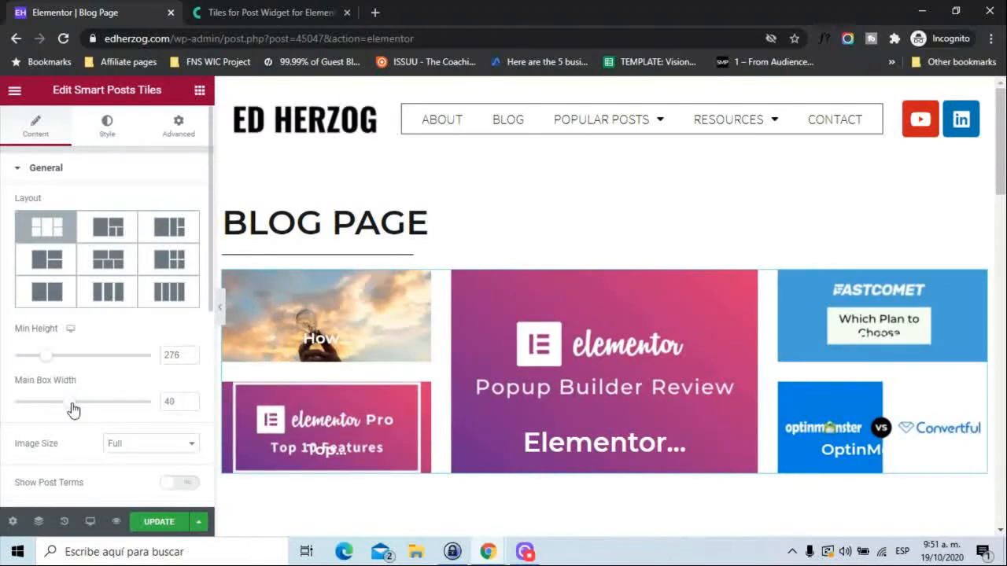
Try Layout 8 with Rows Number 1 and 2, and return to the five-tile layout with the large central post.
click(107, 302)
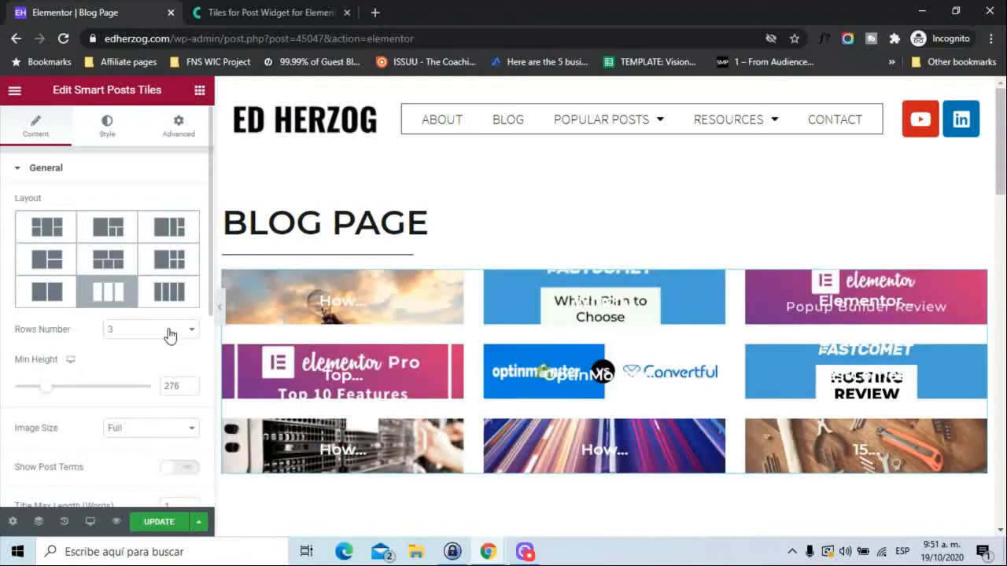
click(170, 335)
click(153, 348)
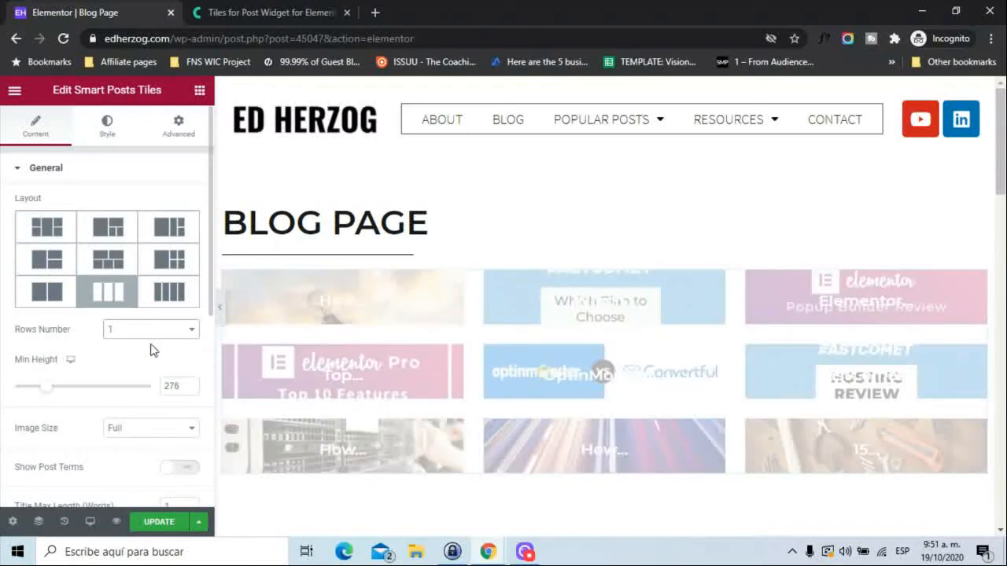
click(149, 330)
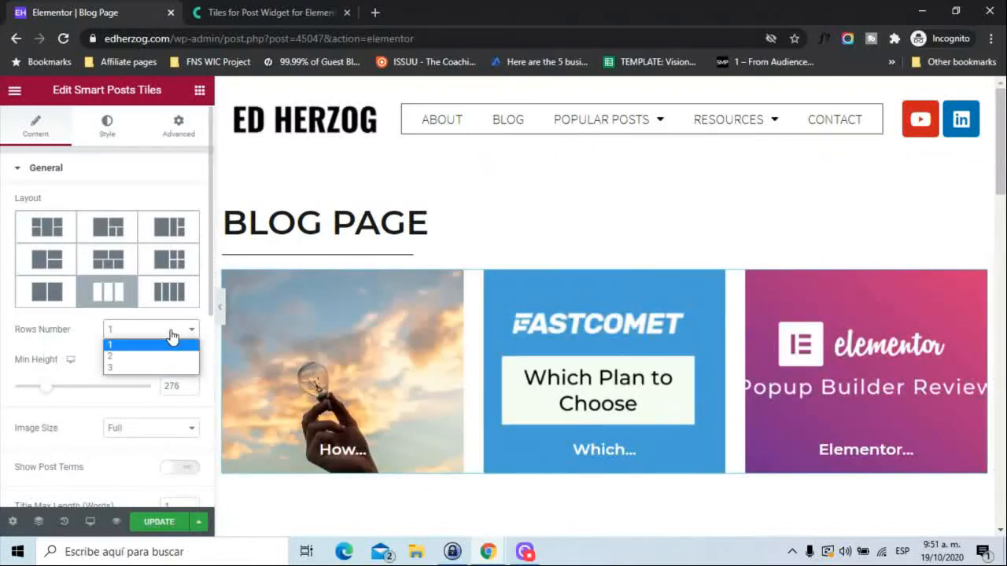
click(143, 358)
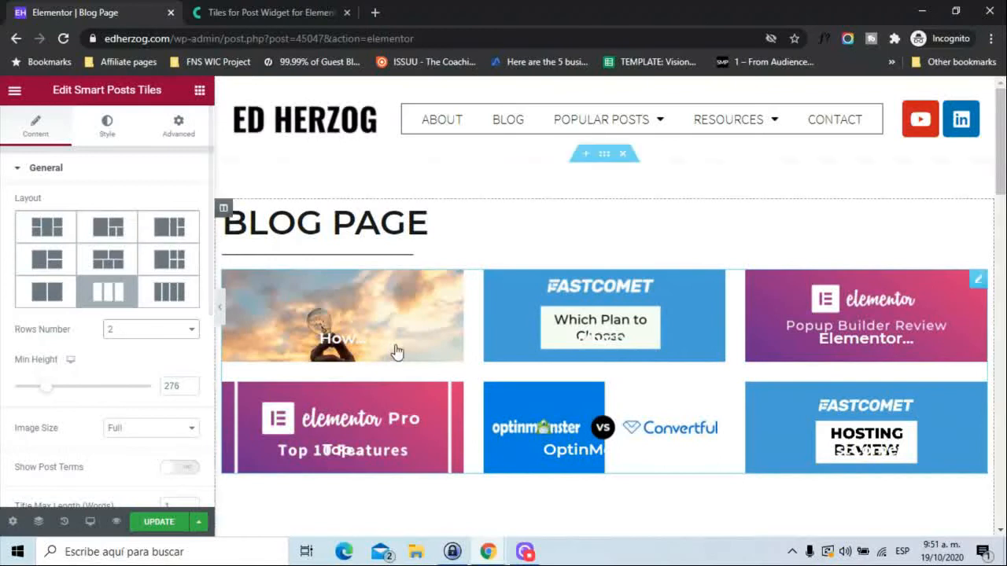
click(46, 228)
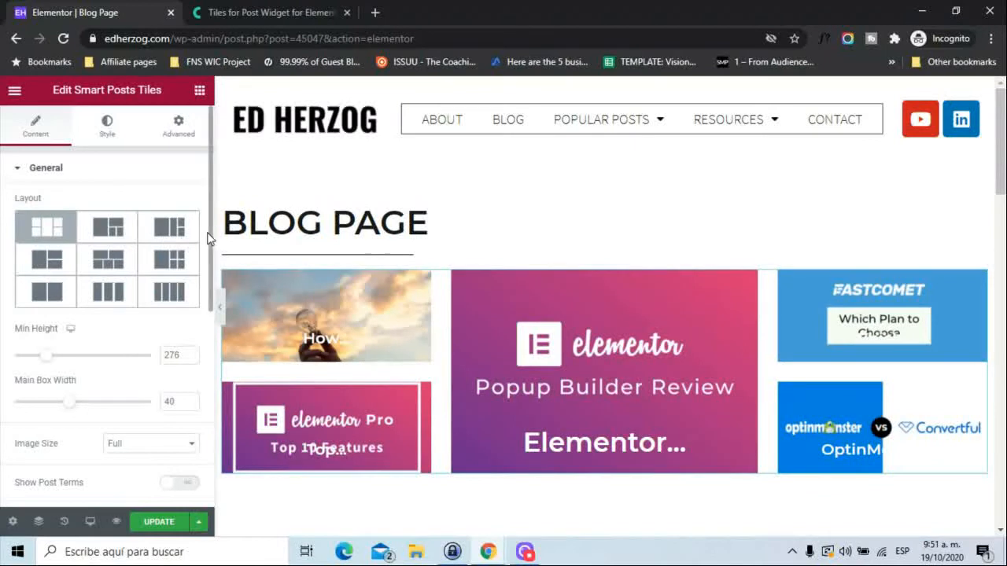
Try the Thumbnail image size on the post tiles and return the Image Size to Full.
scroll(209, 276, down, 2)
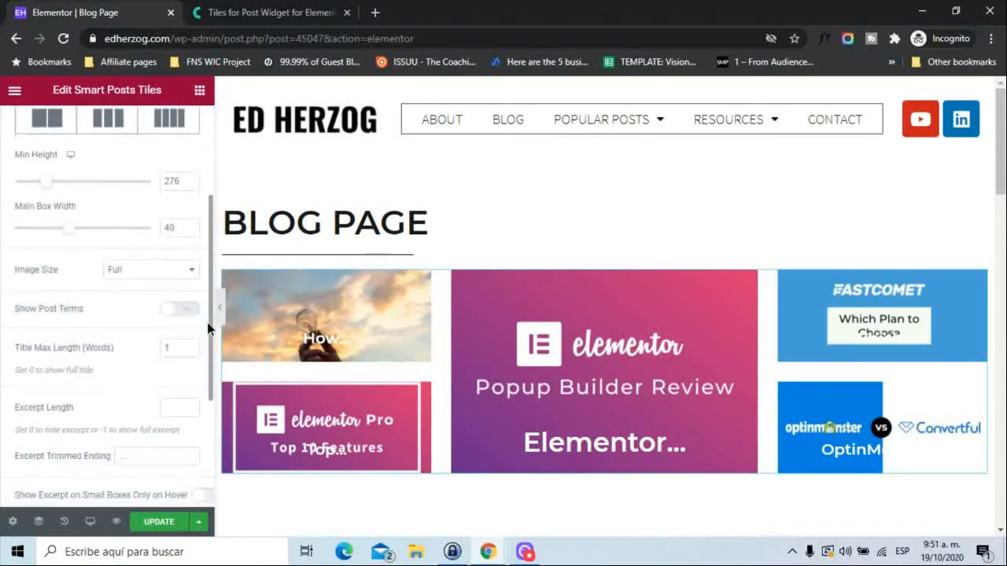
click(187, 272)
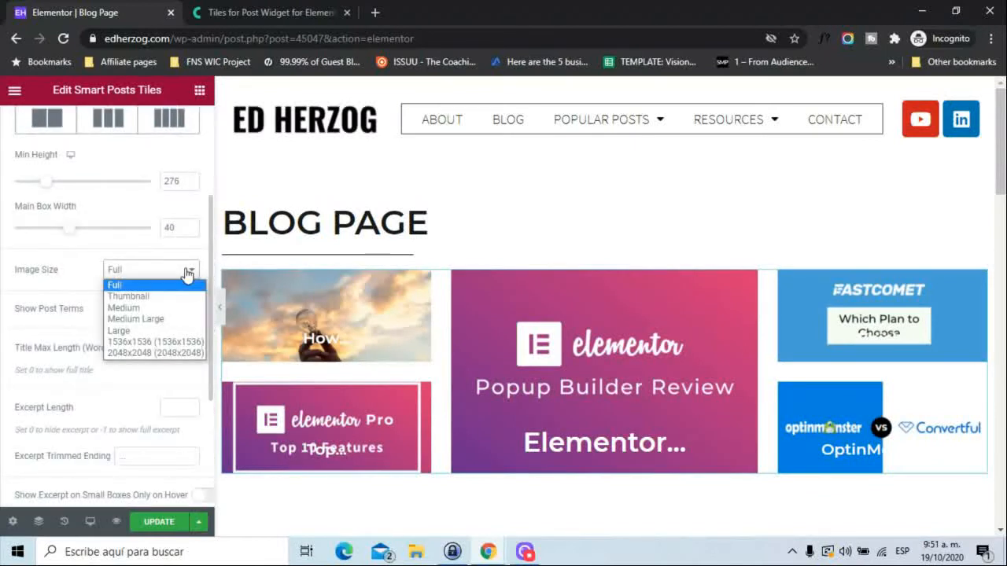
click(151, 296)
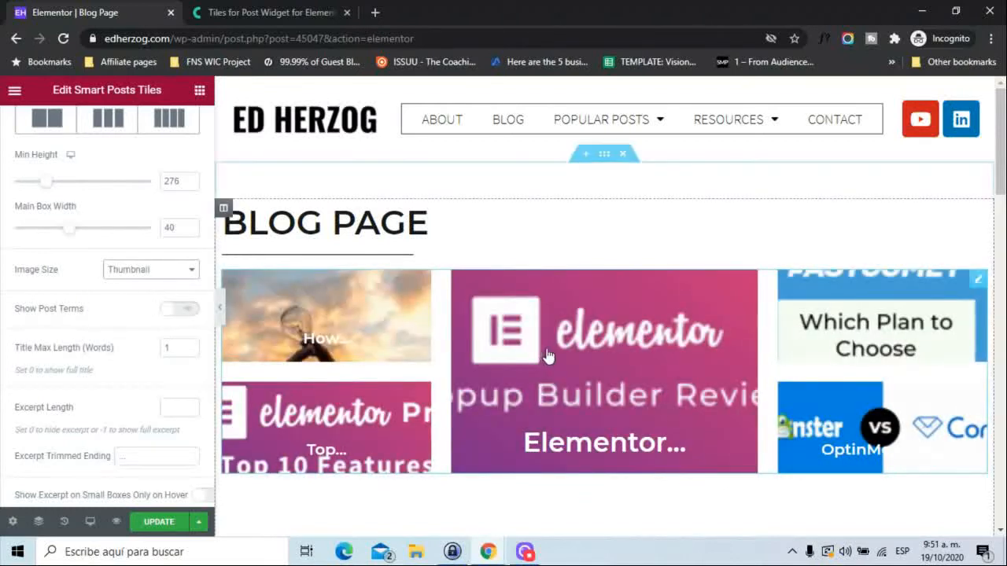
click(151, 272)
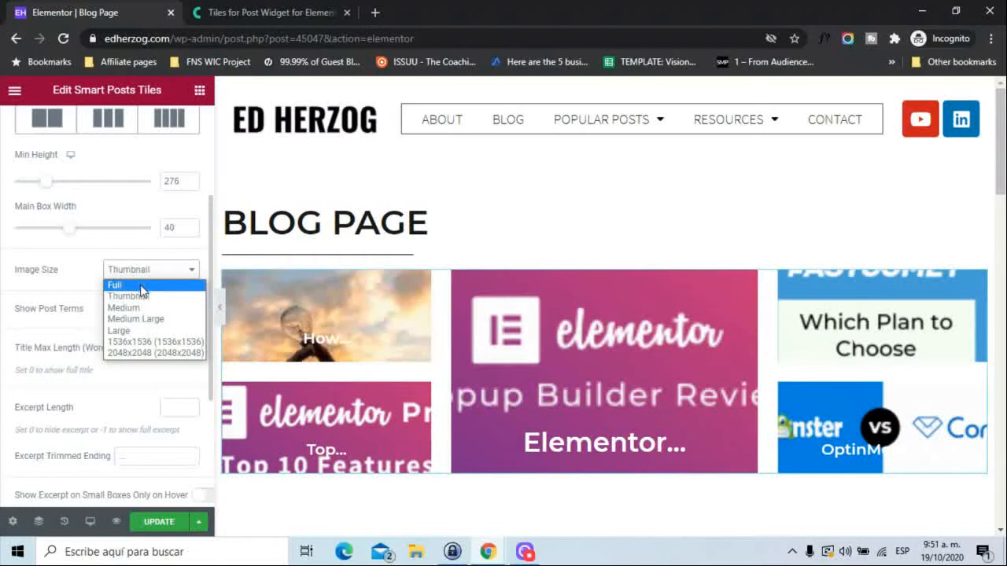
click(143, 284)
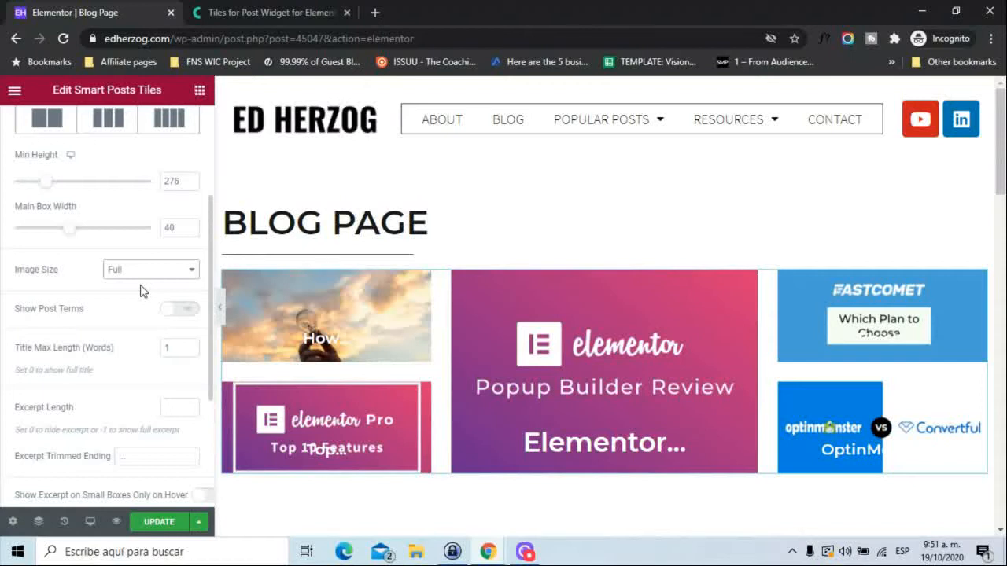
Try Show Post Terms on the tiles, check the term source and Max Terms to Show options, and switch the terms off again.
click(187, 314)
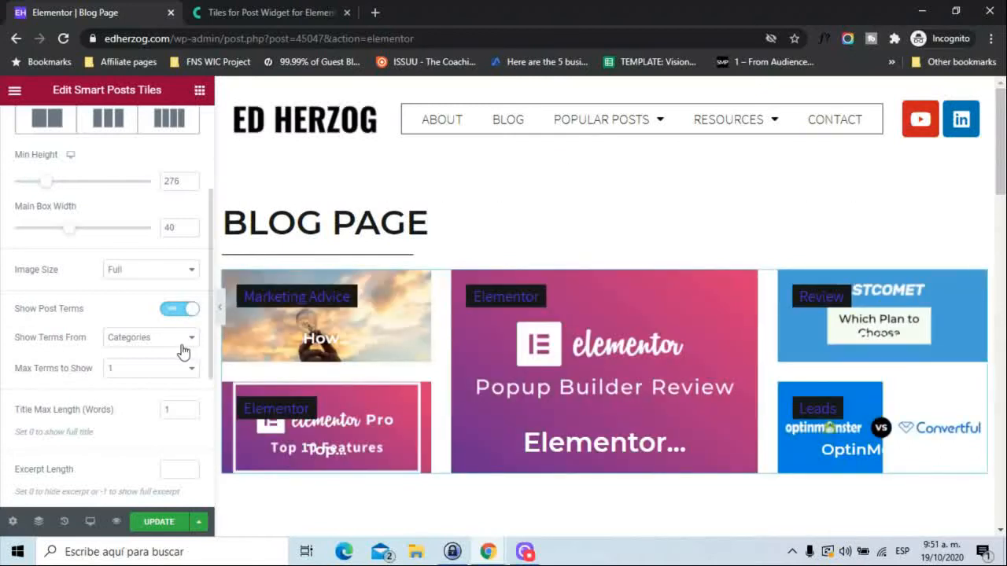
click(182, 341)
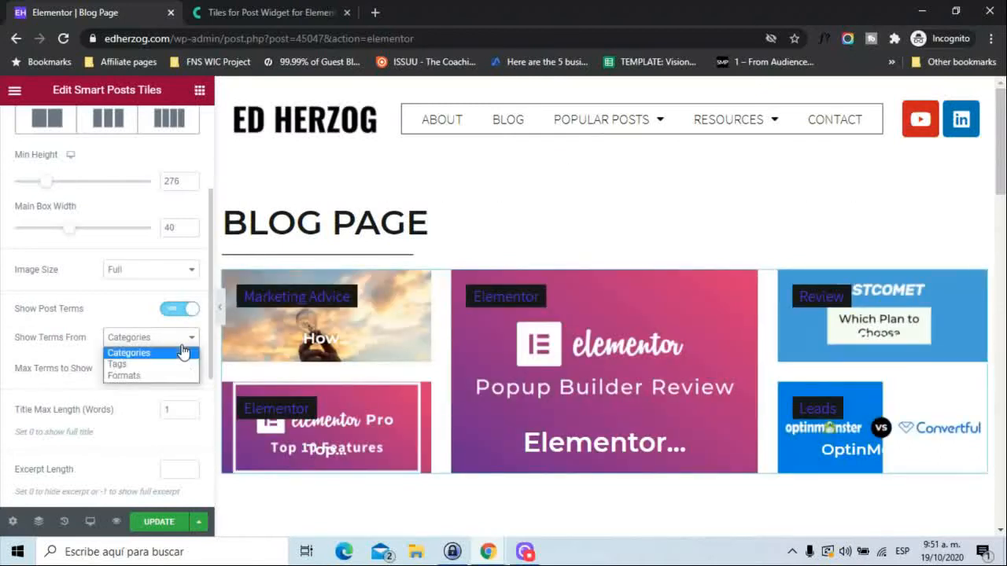
click(69, 387)
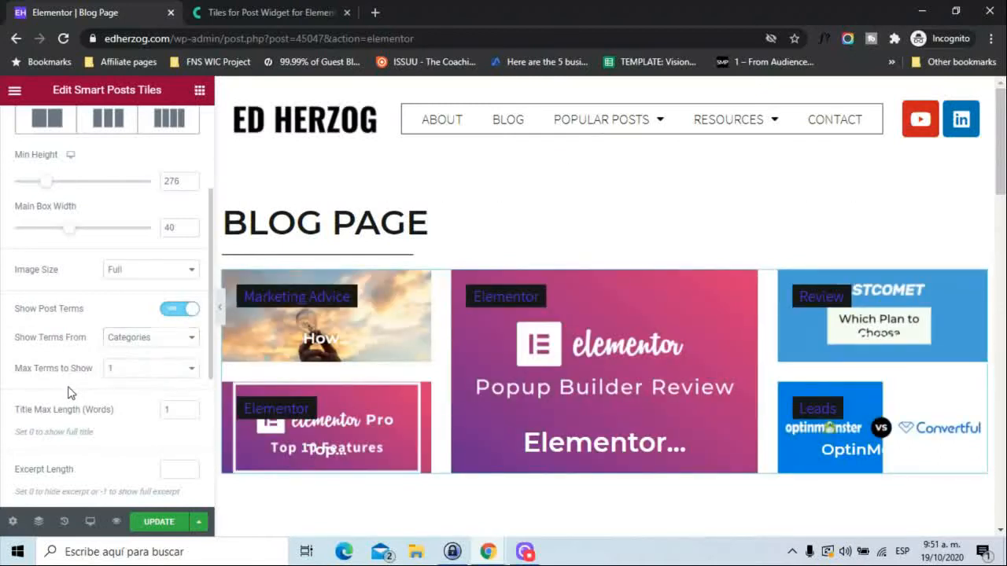
click(151, 373)
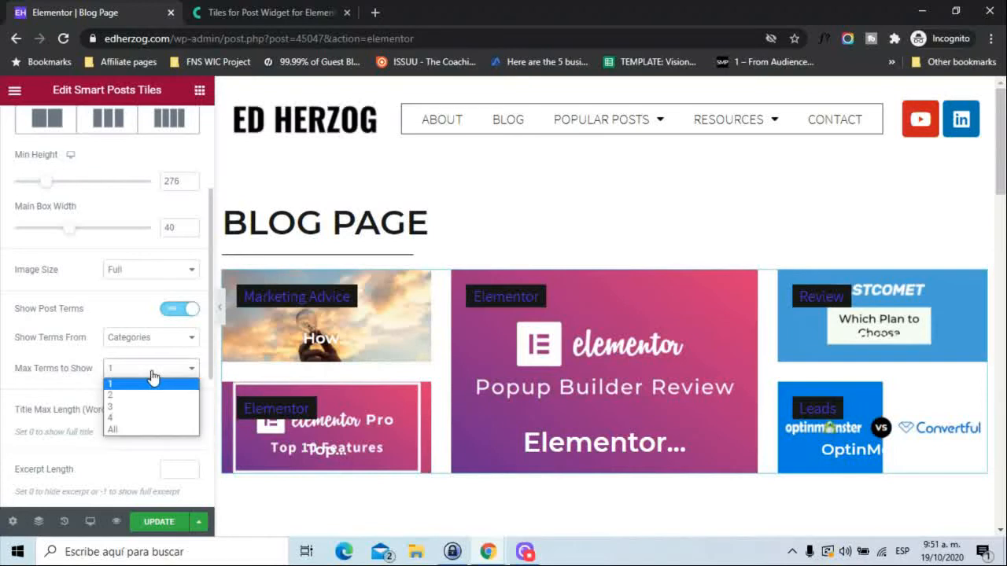
click(41, 391)
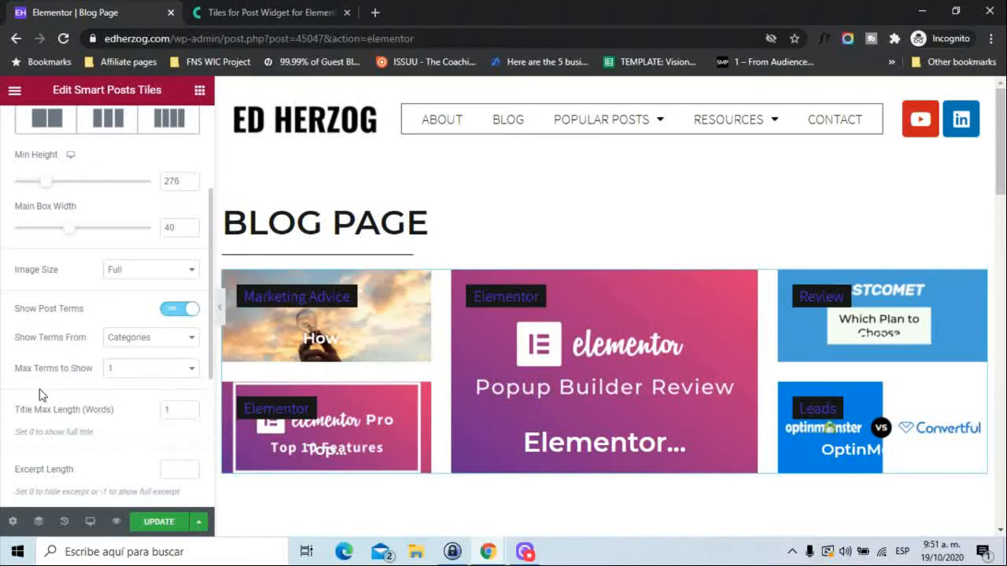
click(174, 313)
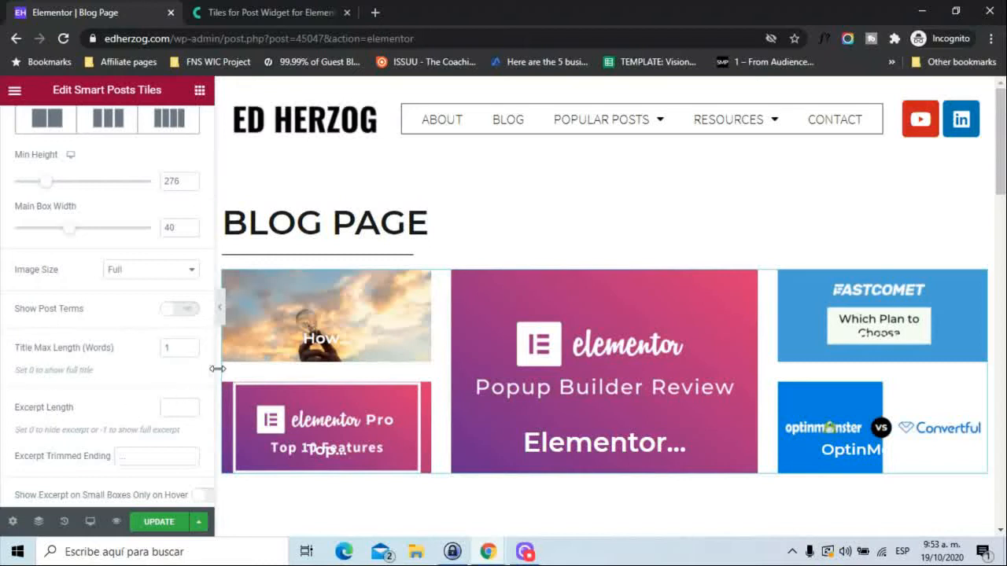
Try an Excerpt Length of 15 and clear it, and check the excerpts in Crocoblock's Smart Posts Tiles demo.
drag(210, 387, 206, 435)
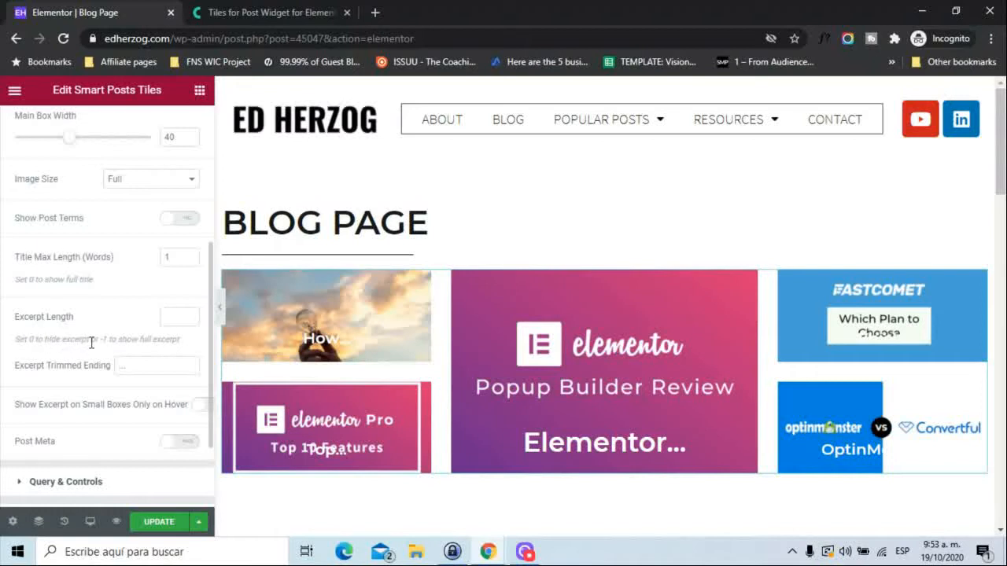
text(1)
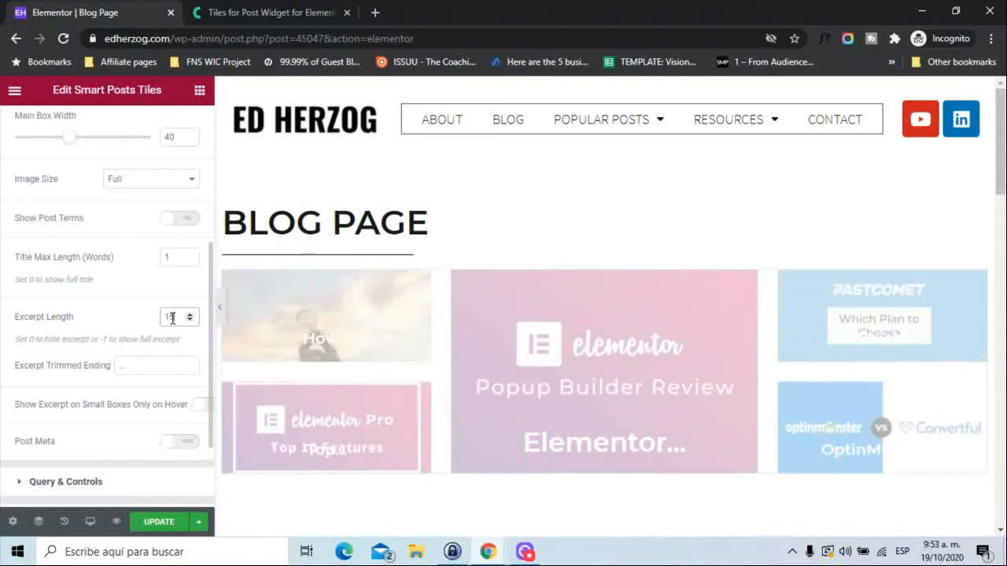
text(5)
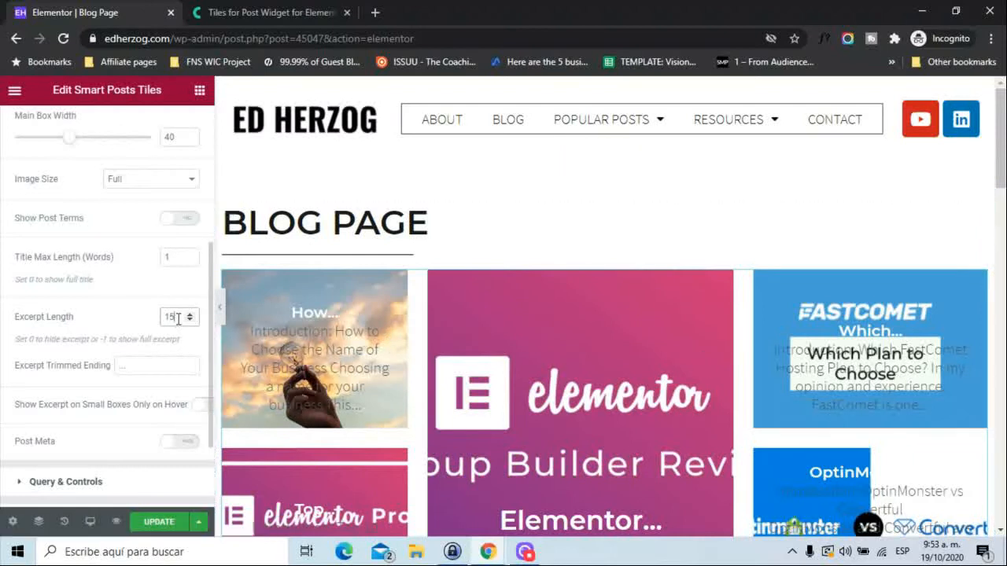
key(BackSpace)
key(BackSpace)
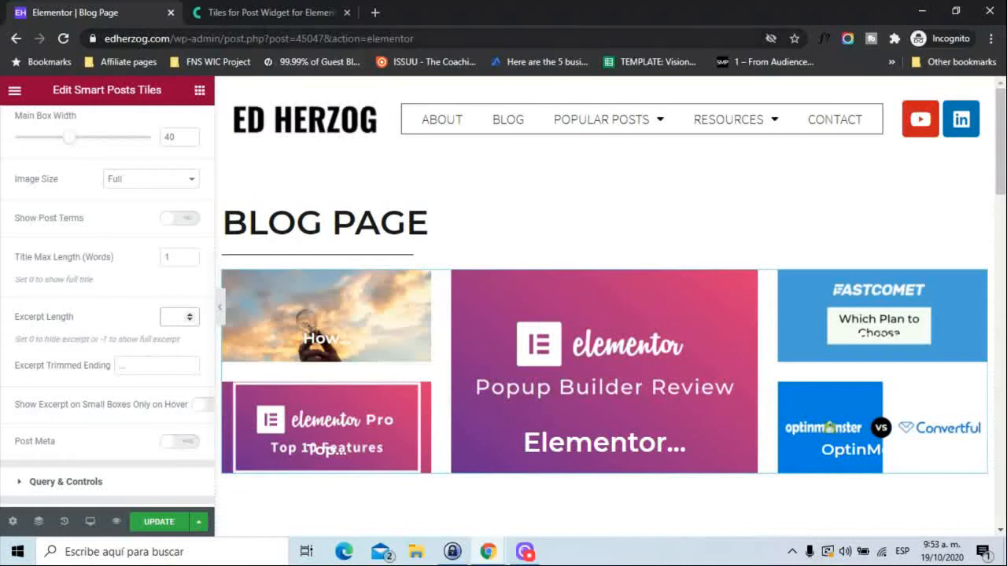
click(246, 7)
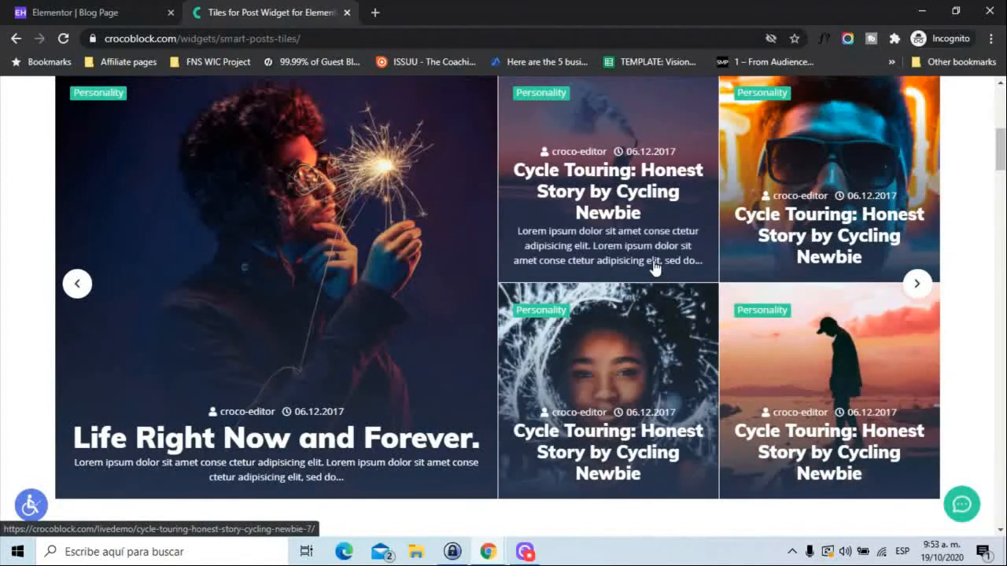
click(110, 11)
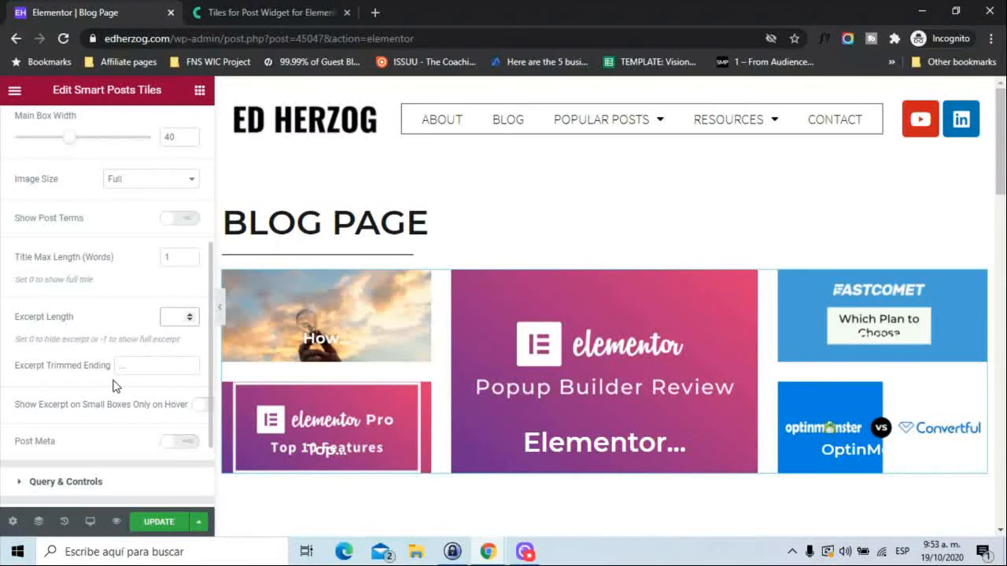
Try showing Post Meta on the tiles, review its author, date and comments options, and hide it again.
click(181, 444)
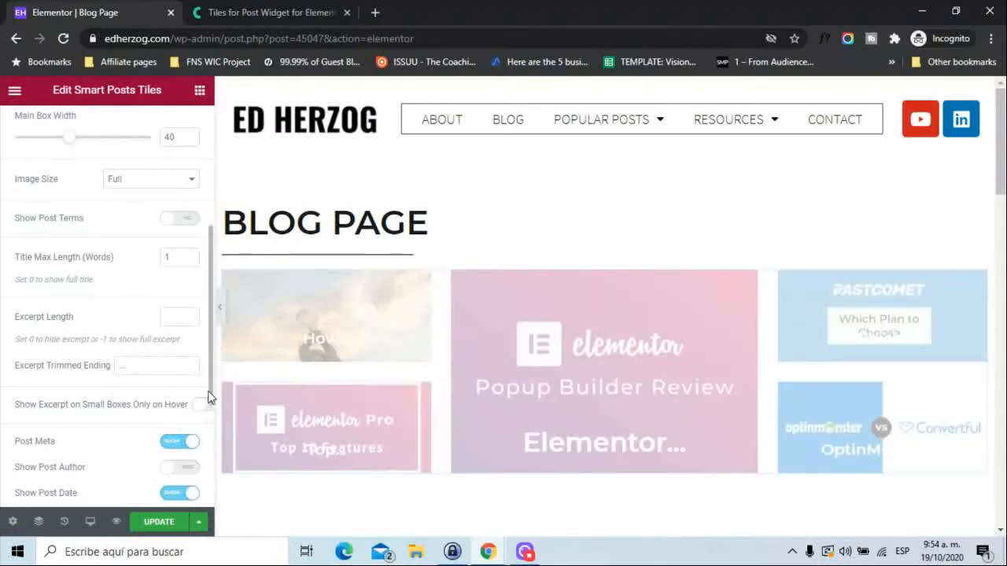
drag(210, 393, 212, 422)
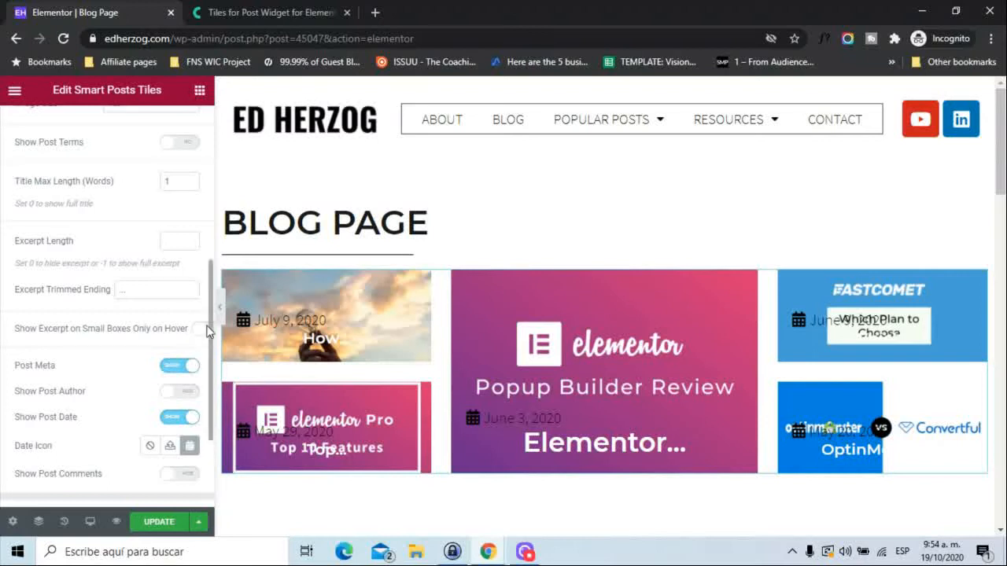
click(171, 371)
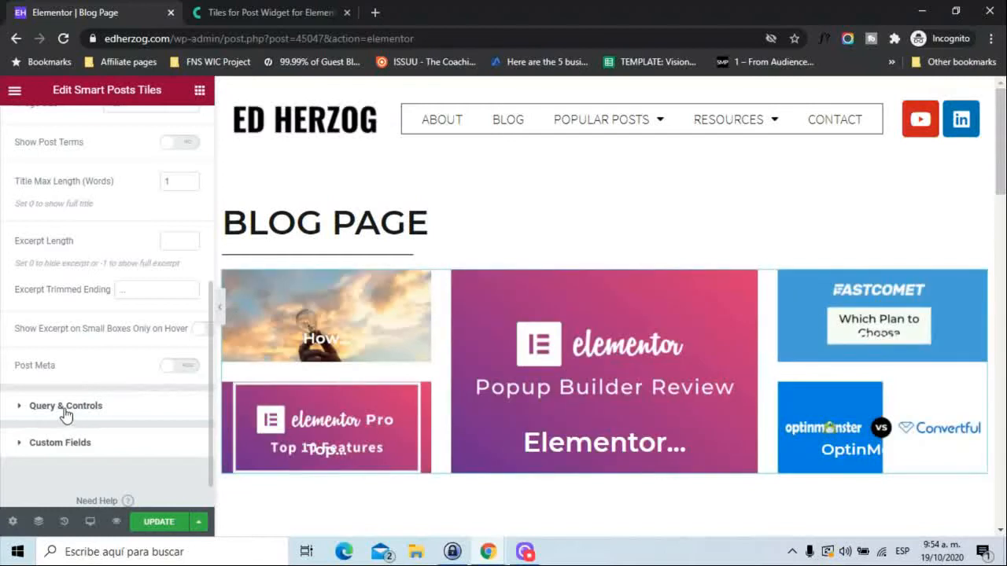
Try the Use Custom Query option in the Query & Controls settings and switch it off again.
click(65, 405)
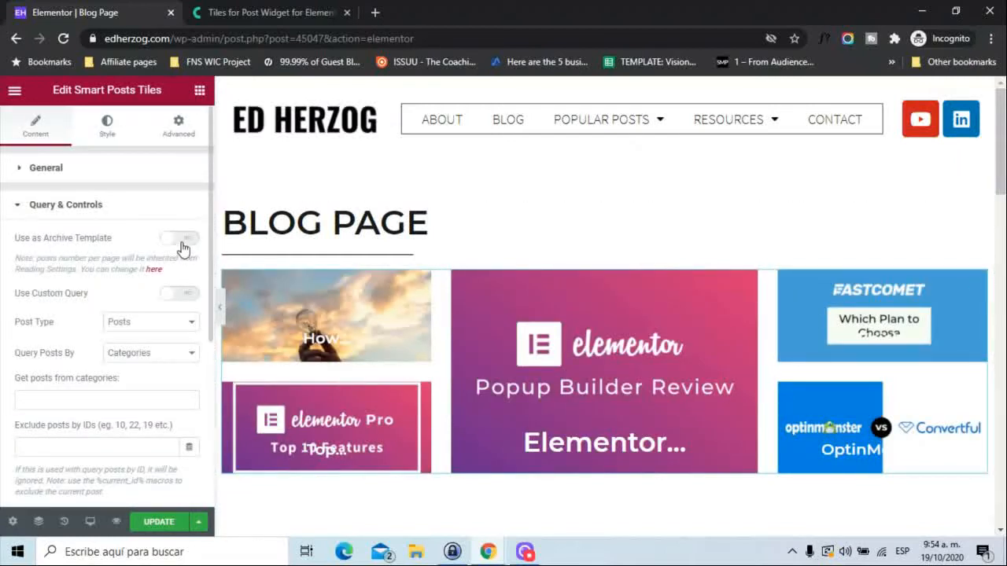
click(188, 296)
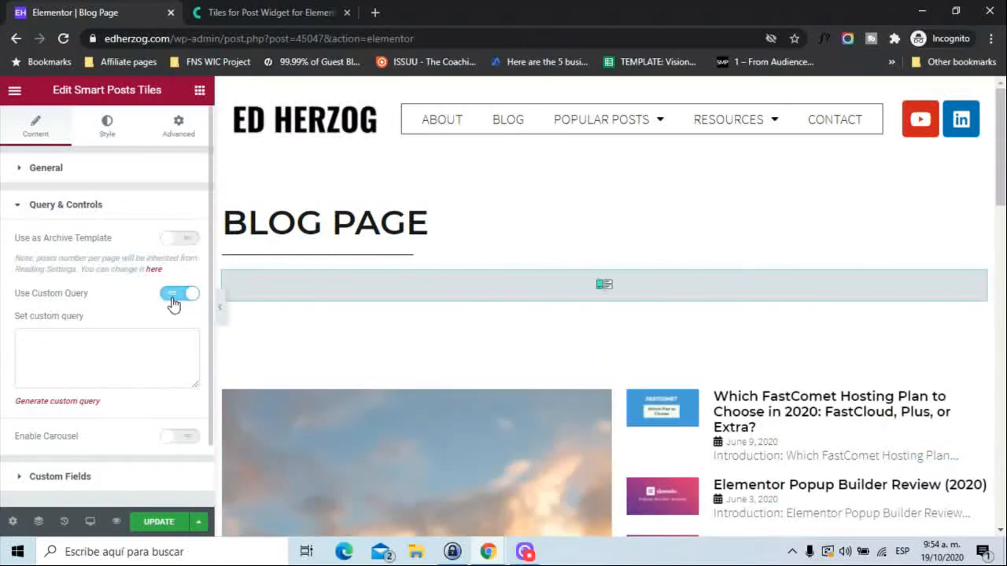
click(173, 304)
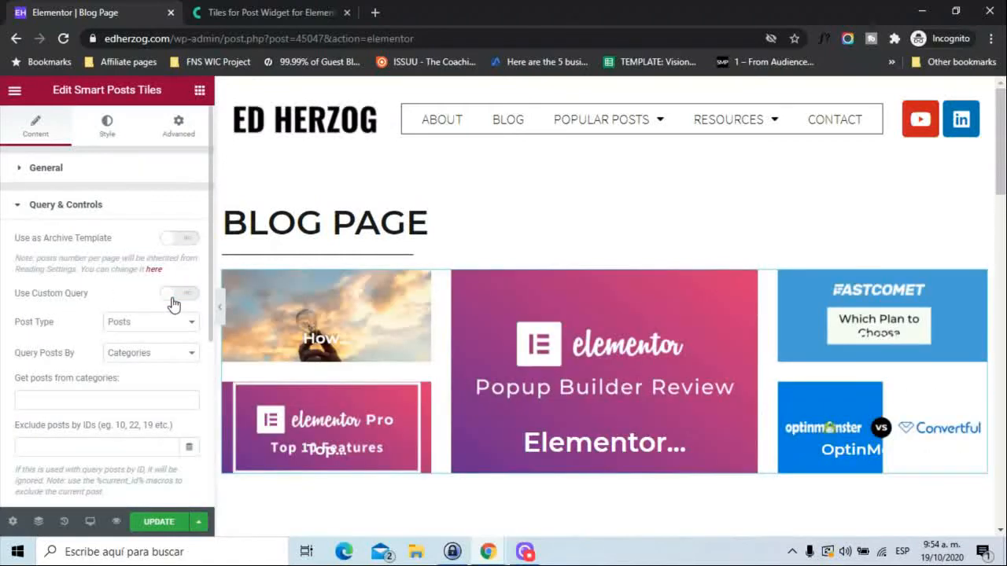
Review the available options for Post Type, Query Posts By and the post categories without changing them.
click(134, 327)
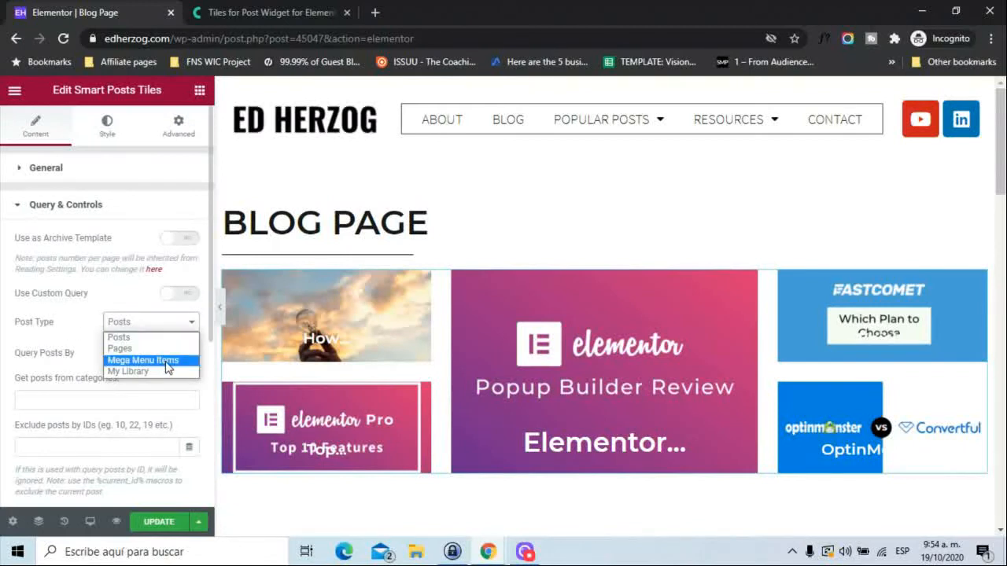
click(5, 344)
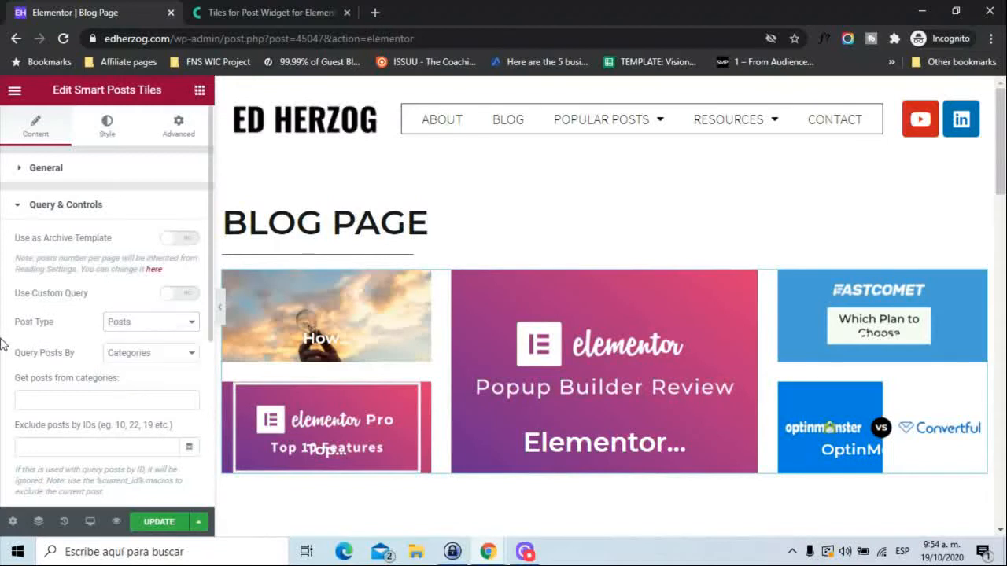
click(151, 355)
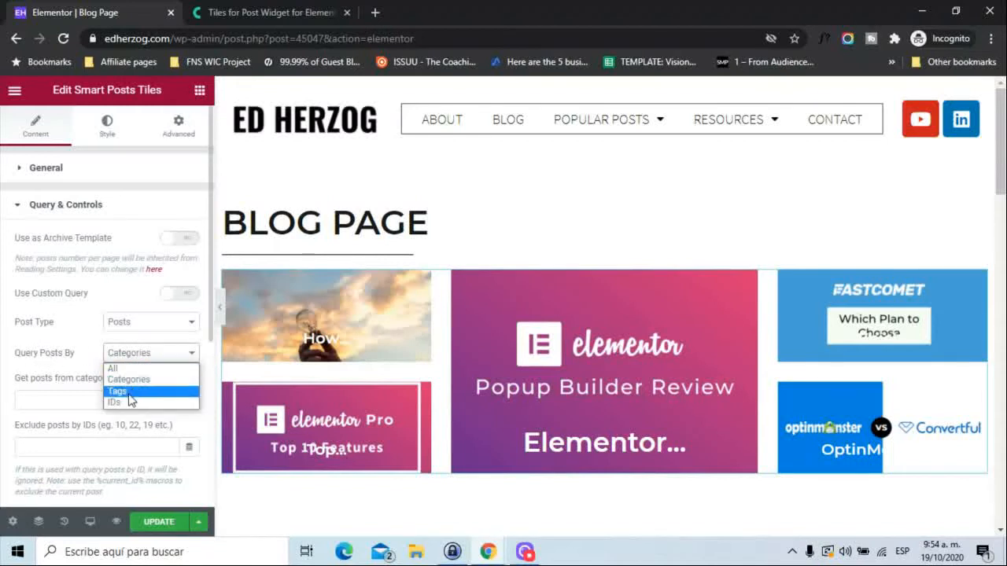
click(4, 372)
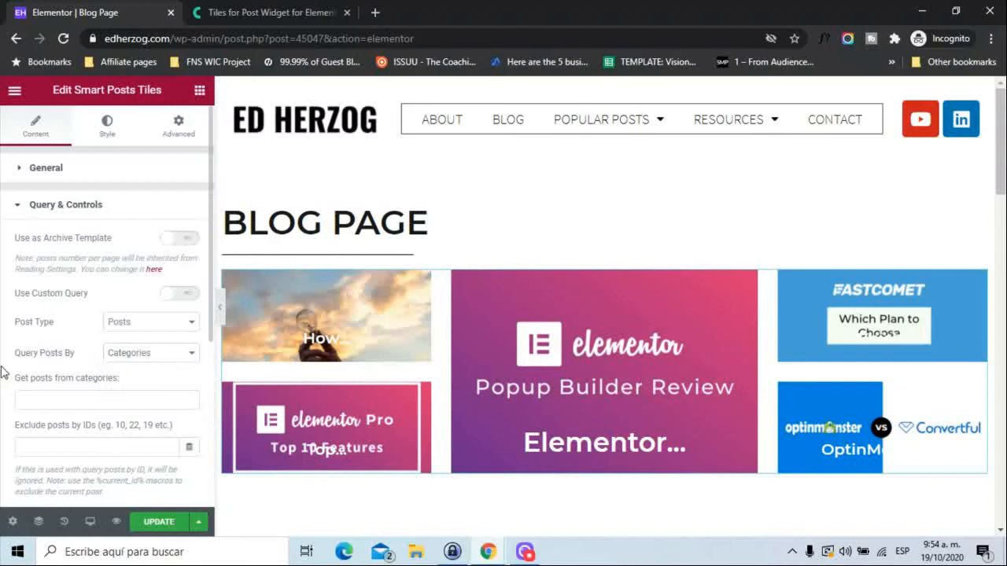
click(90, 404)
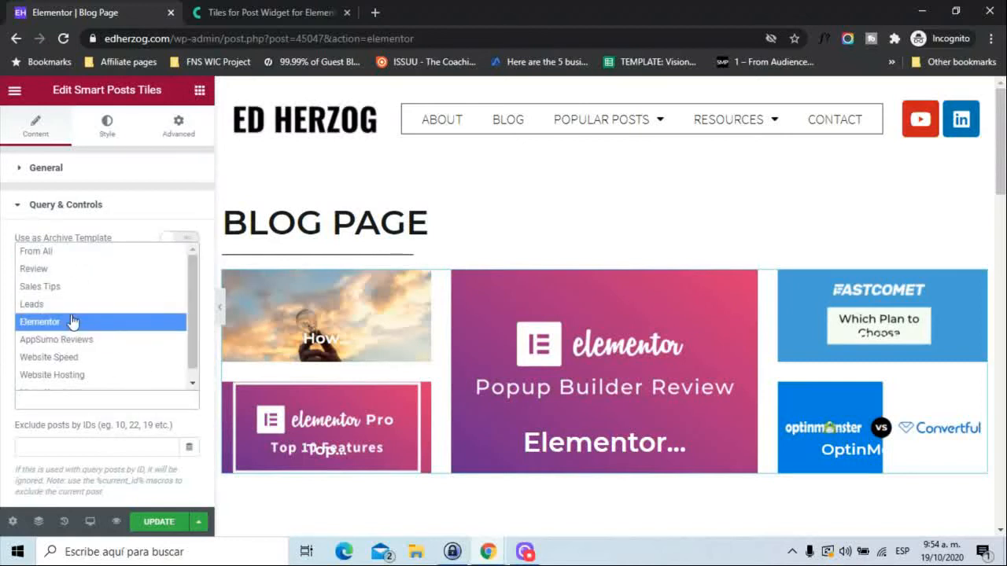
click(1, 352)
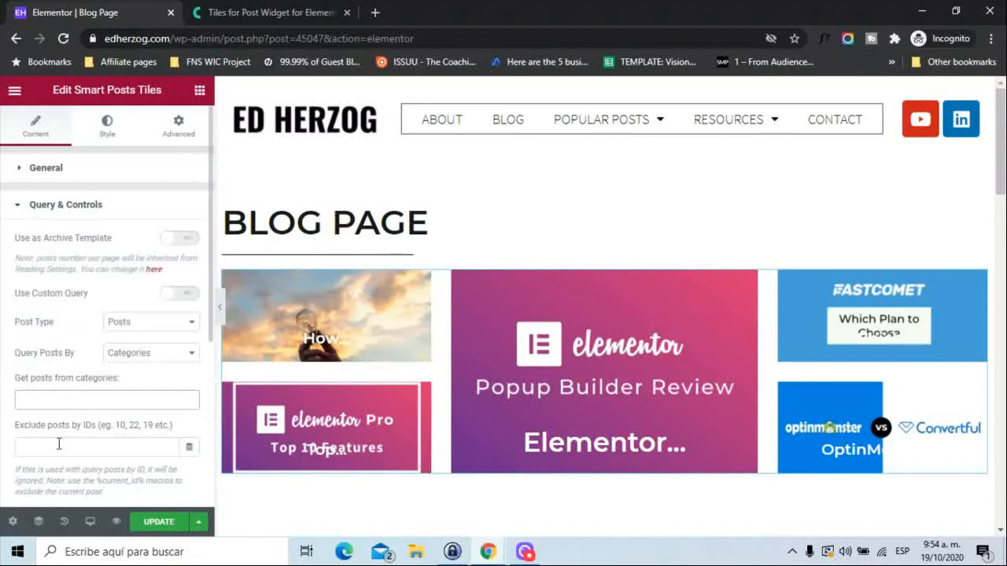
Review the Order and Order by choices and the remaining query settings down to Enable Carousel.
scroll(203, 356, down, 3)
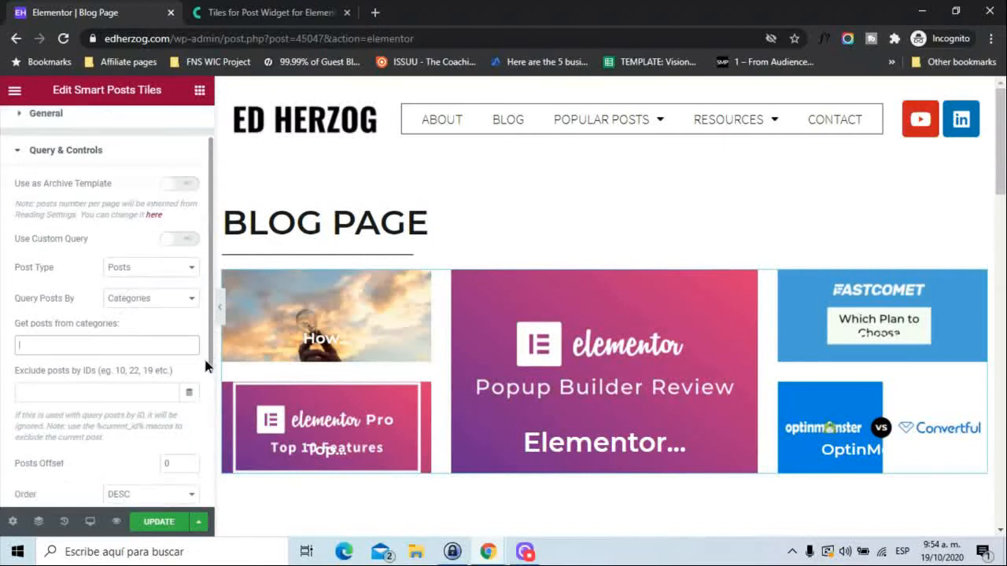
scroll(211, 395, down, 2)
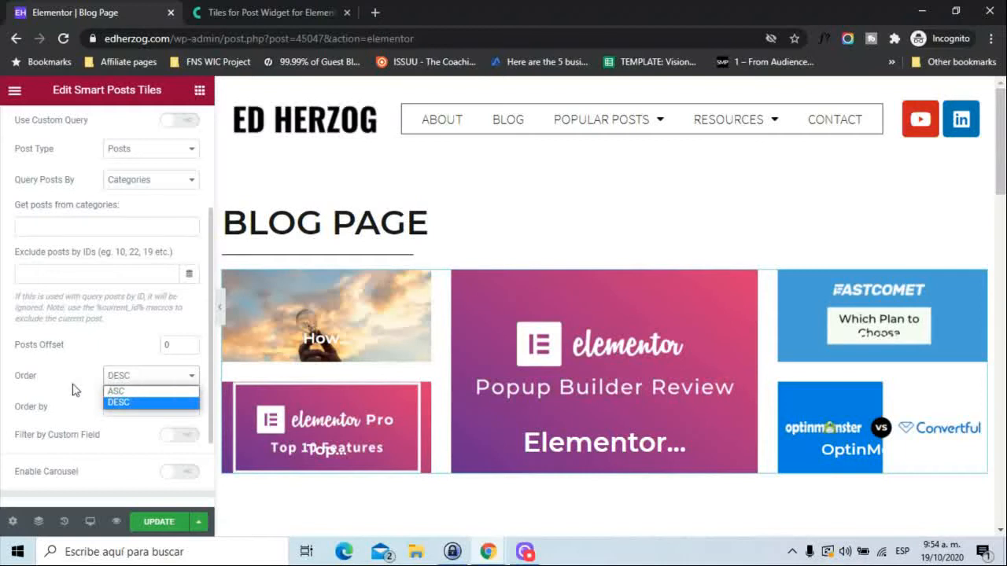
click(4, 394)
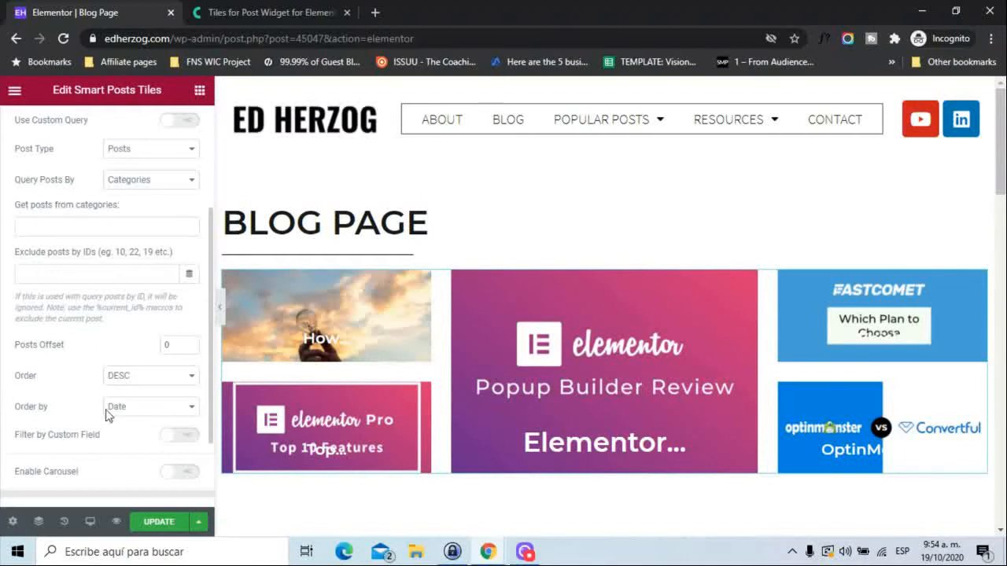
click(118, 409)
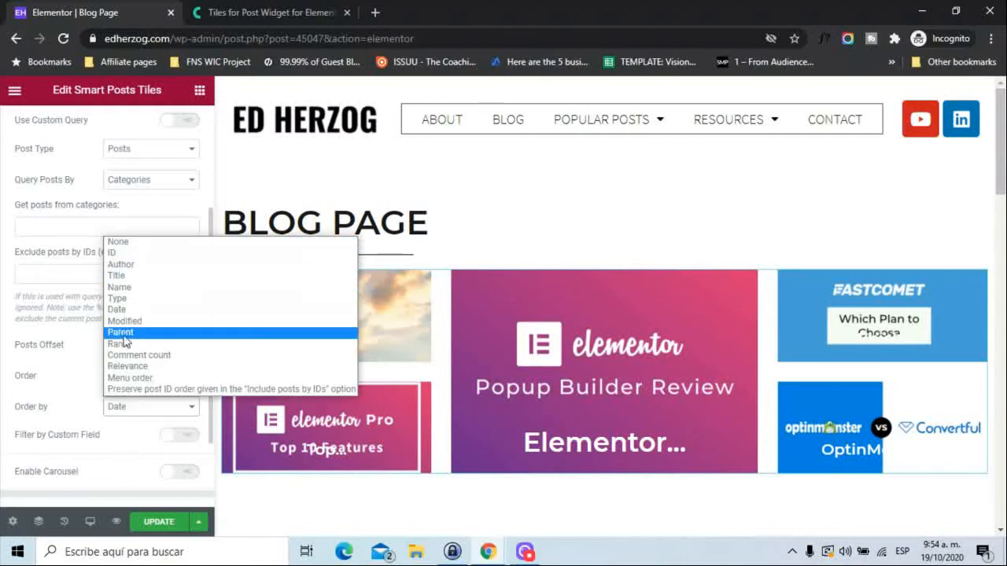
click(3, 382)
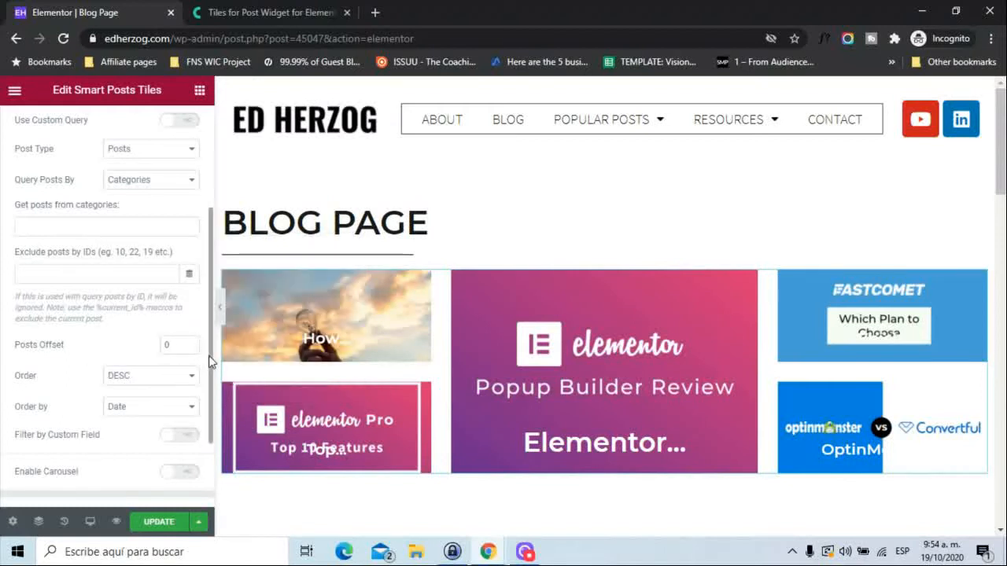
drag(208, 362, 207, 409)
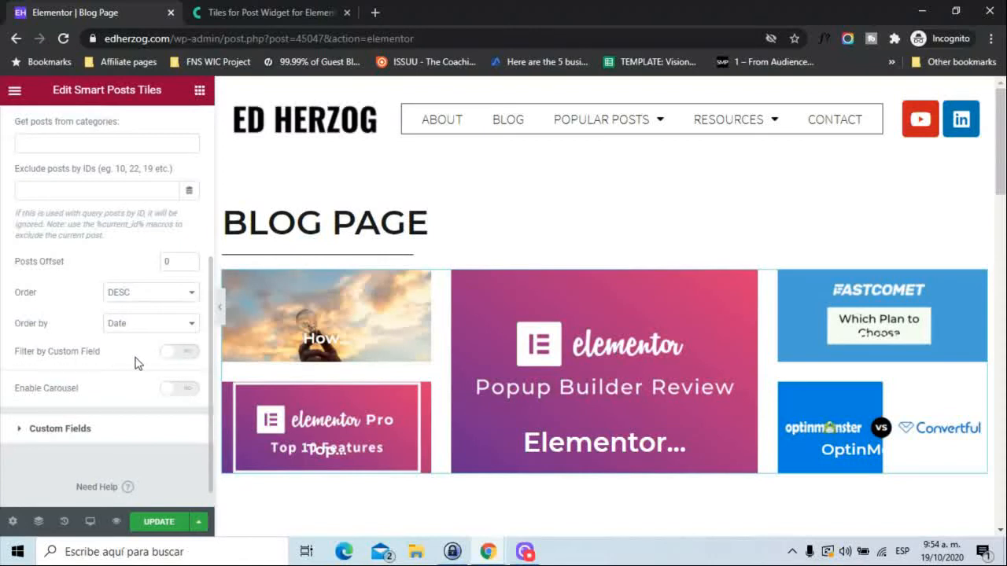
Try the Filter by Custom Field option in the query settings and switch it off again.
click(189, 357)
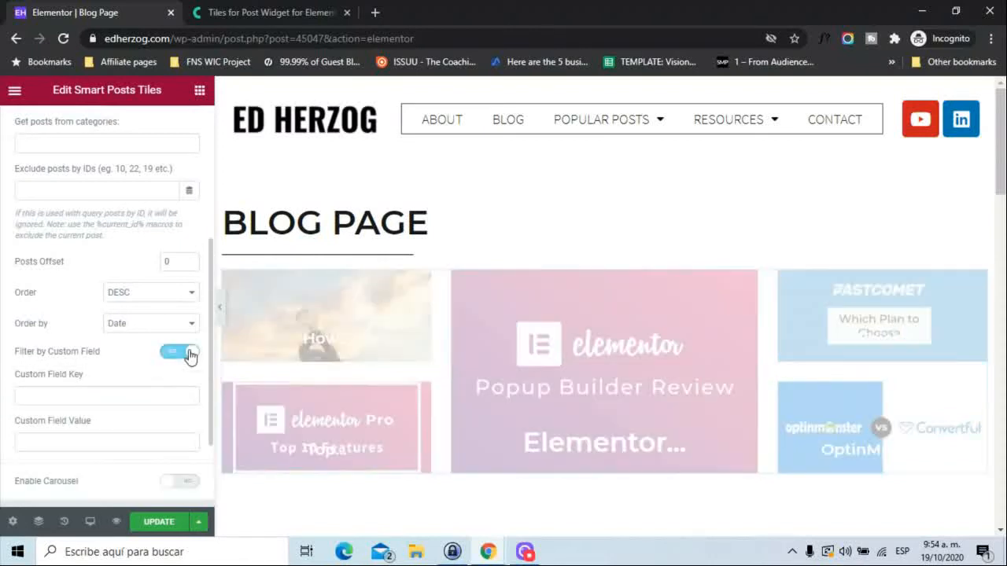
click(173, 356)
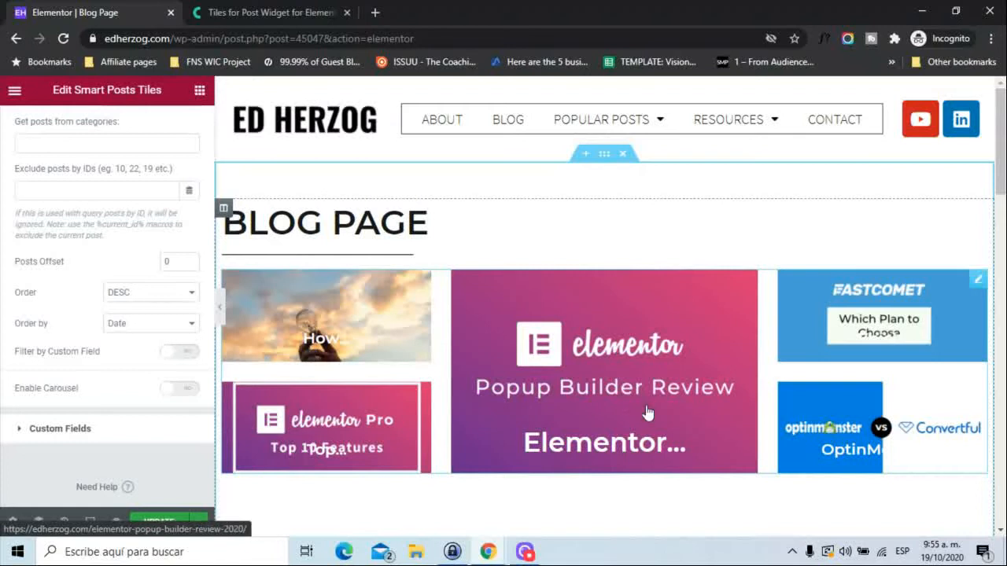
Try Enable Carousel with Show Controls Arrows, review the arrow type choices, and switch the carousel off again.
click(189, 398)
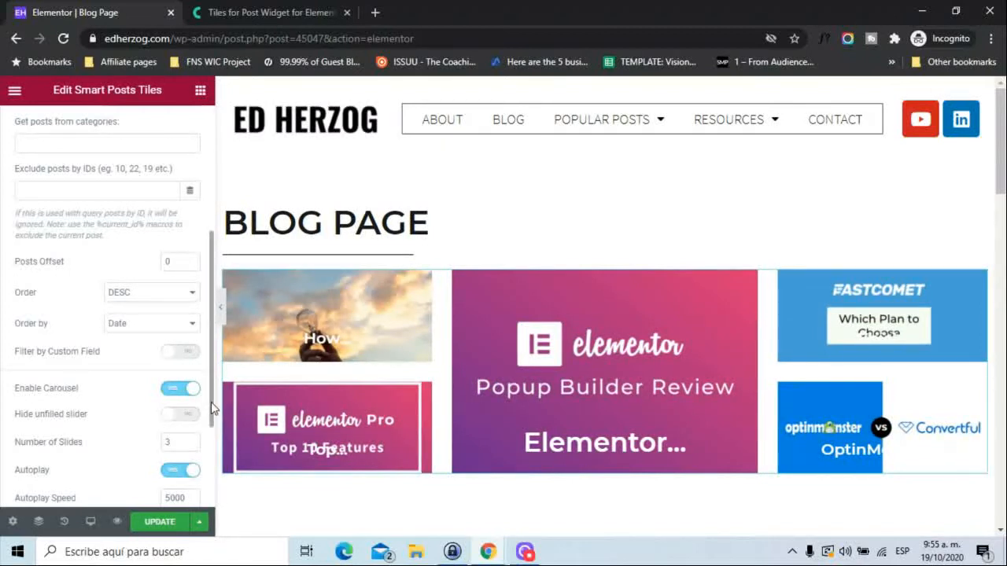
drag(212, 408, 207, 461)
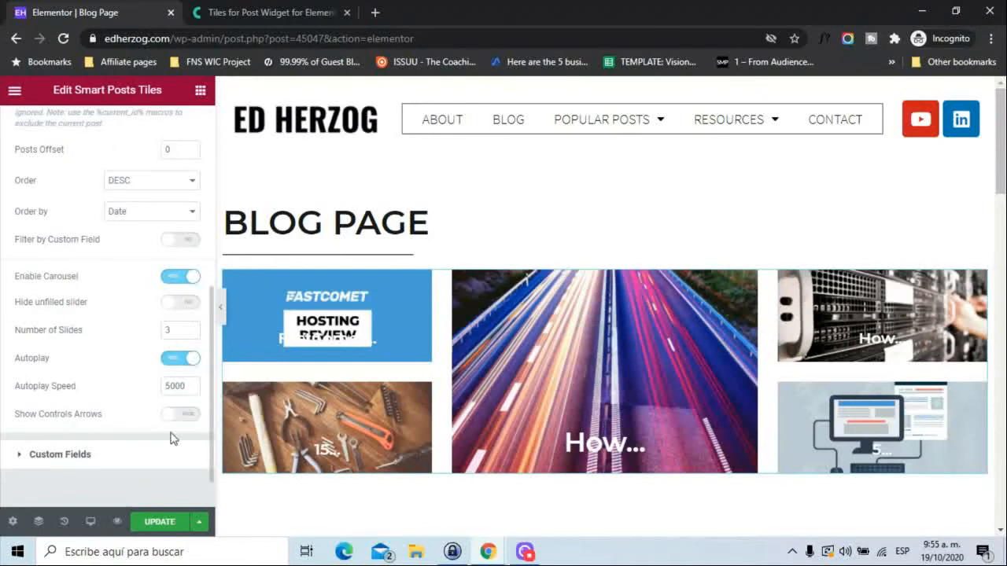
click(187, 415)
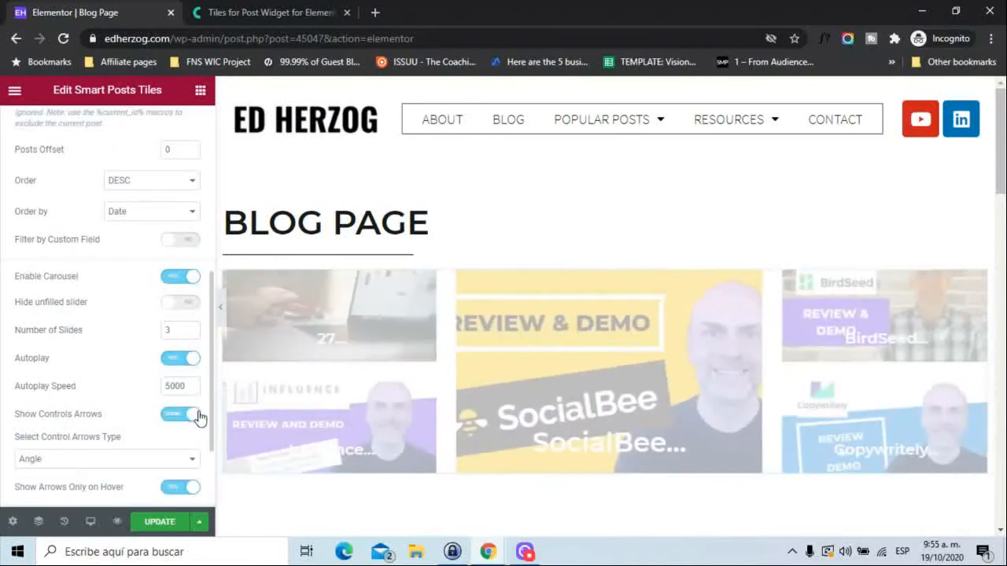
scroll(208, 410, down, 2)
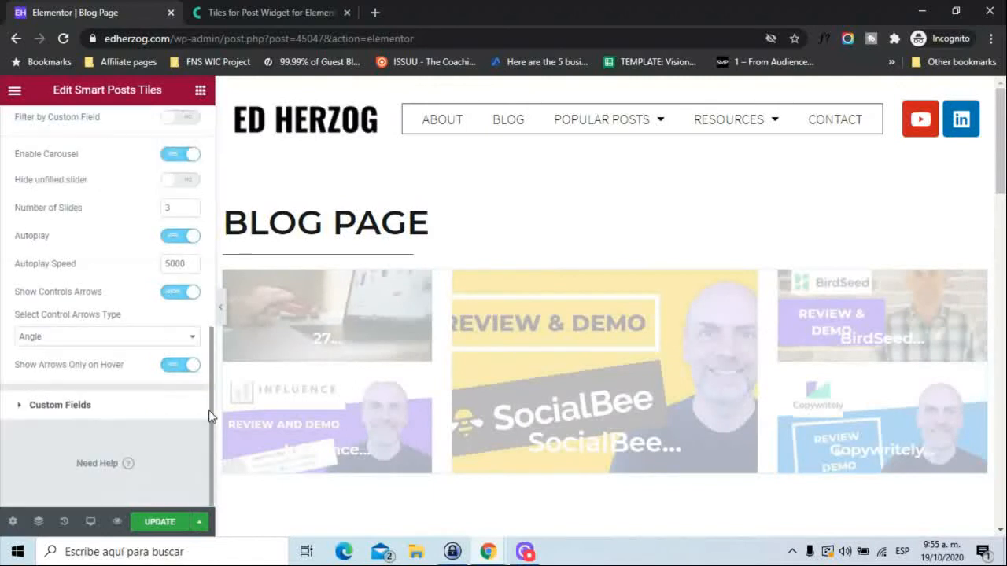
click(109, 337)
click(109, 337)
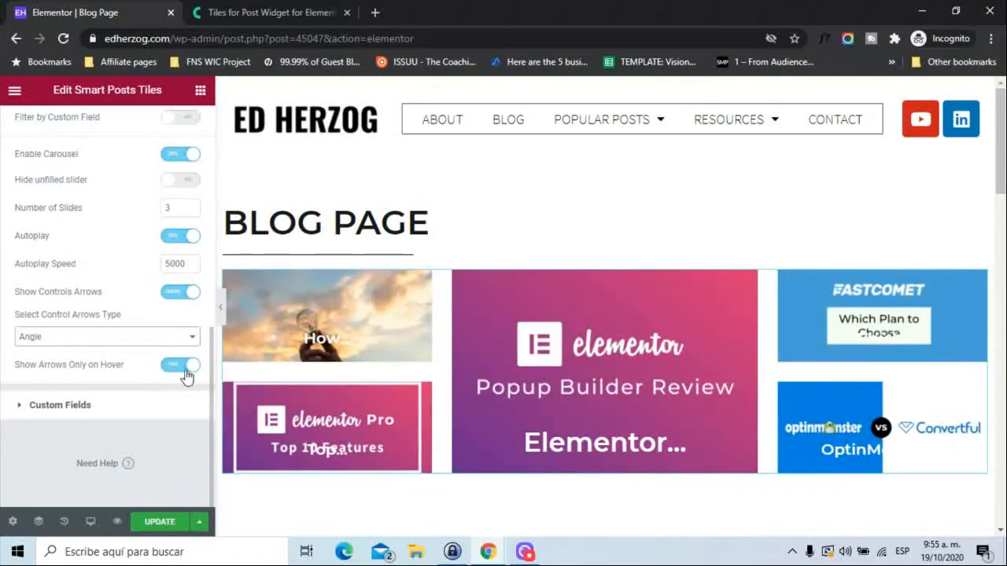
drag(211, 390, 213, 241)
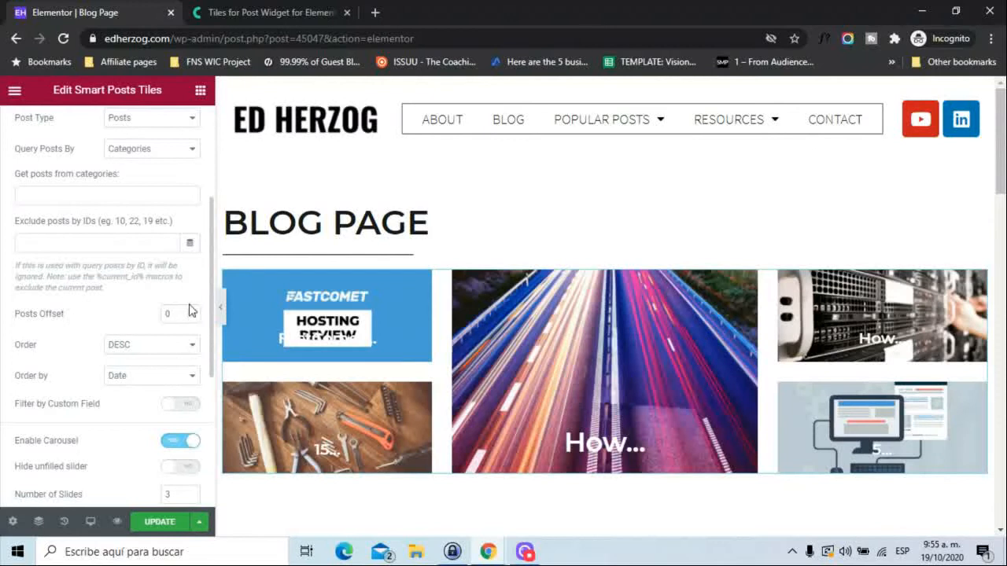
click(172, 444)
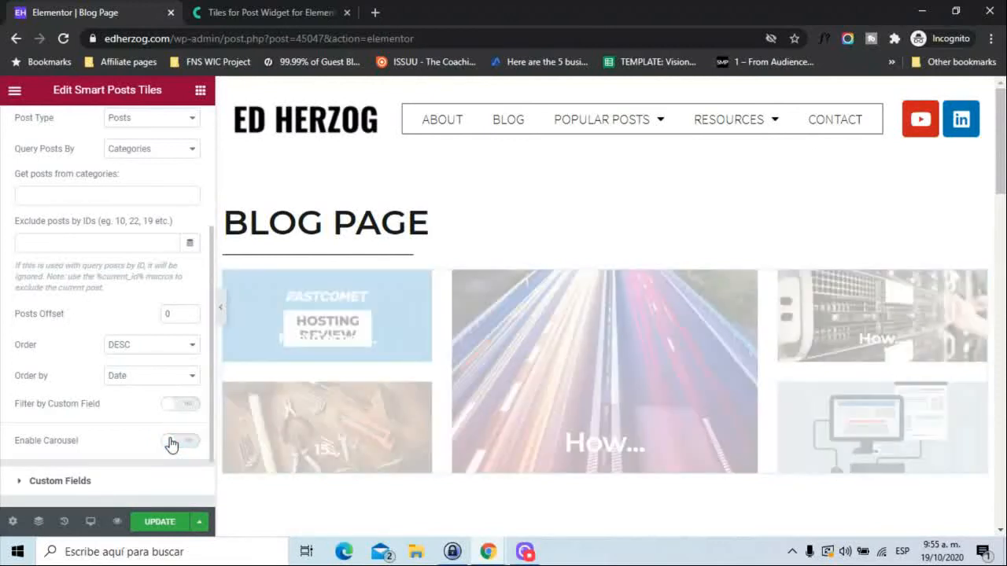
Enable Show Meta Before/After Title in the widget's Custom Fields settings and collapse the section.
drag(211, 384, 203, 447)
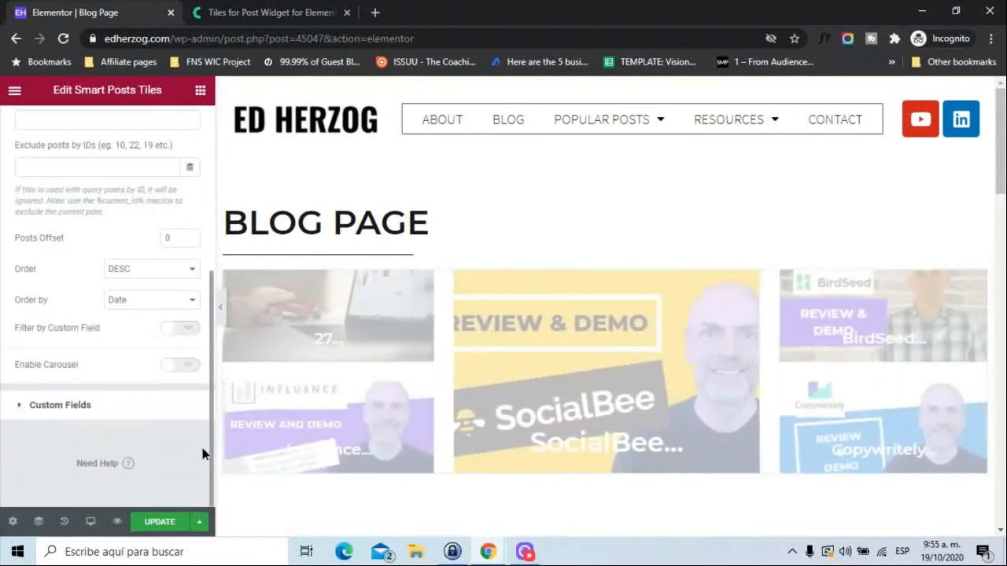
click(63, 406)
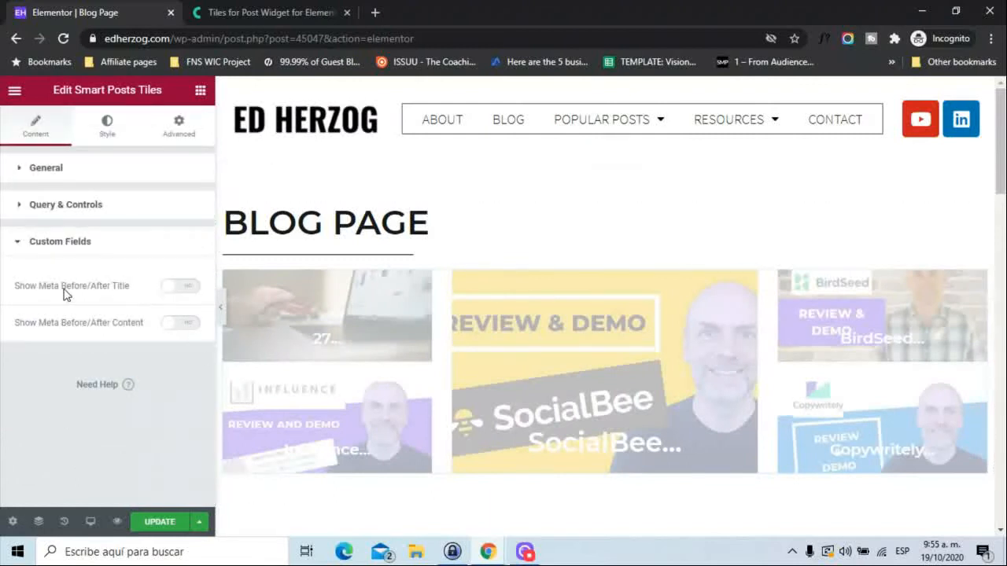
click(183, 290)
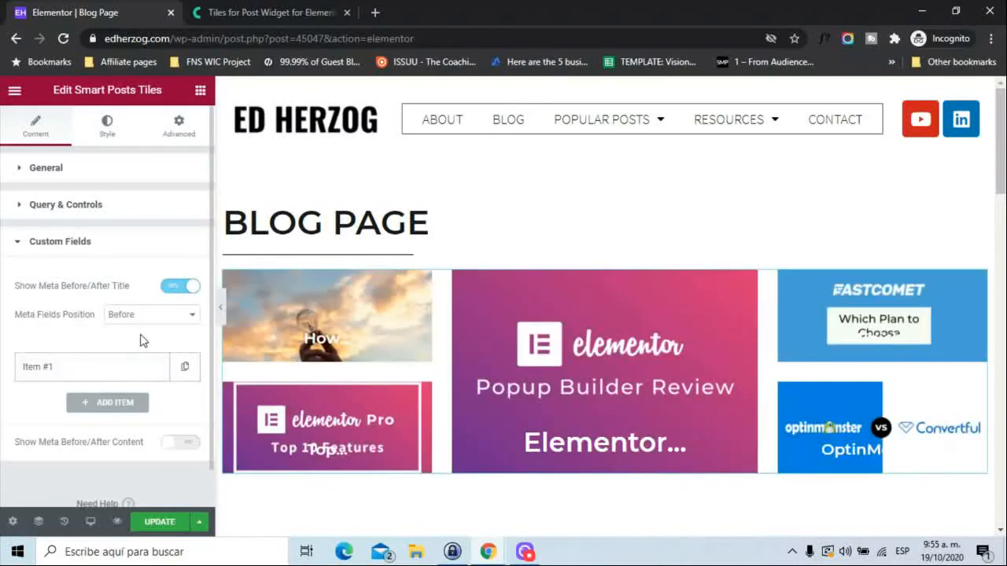
click(24, 244)
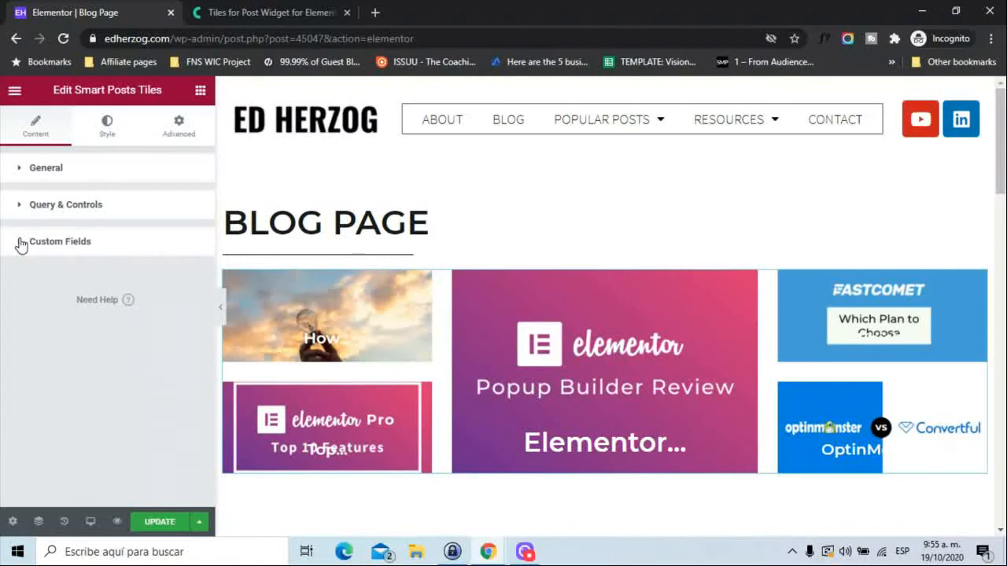
Set the Gap Between Boxes to 21 in the tiles' Box style settings and collapse the section.
click(110, 130)
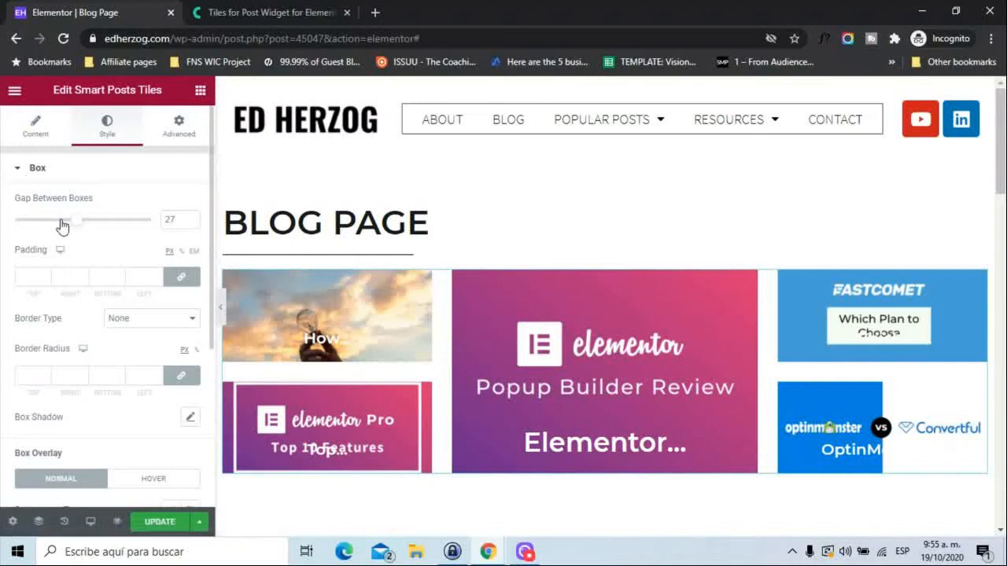
mouse_move(75, 223)
mouse_down()
mouse_move(91, 227)
mouse_move(42, 226)
mouse_move(59, 228)
mouse_up()
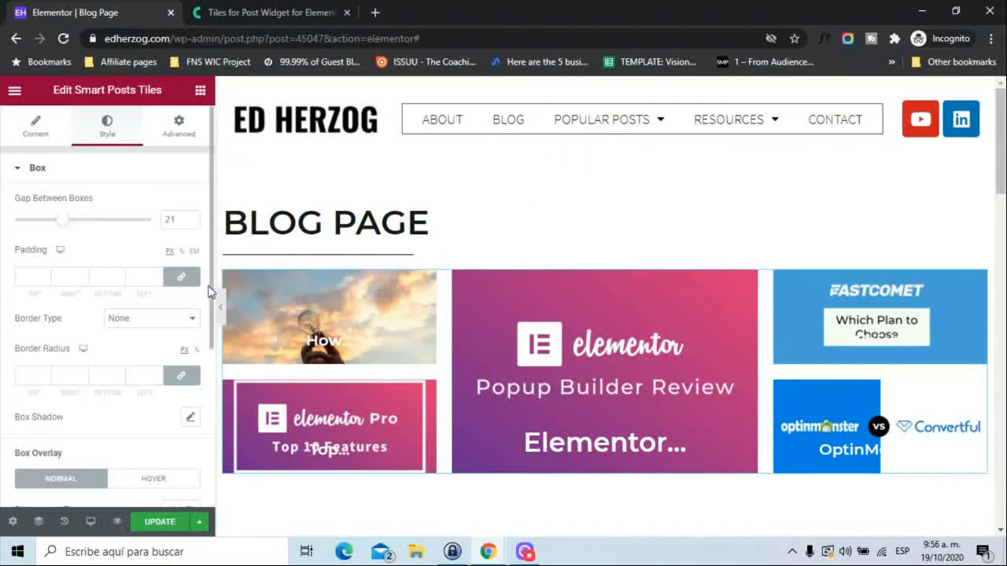
click(14, 177)
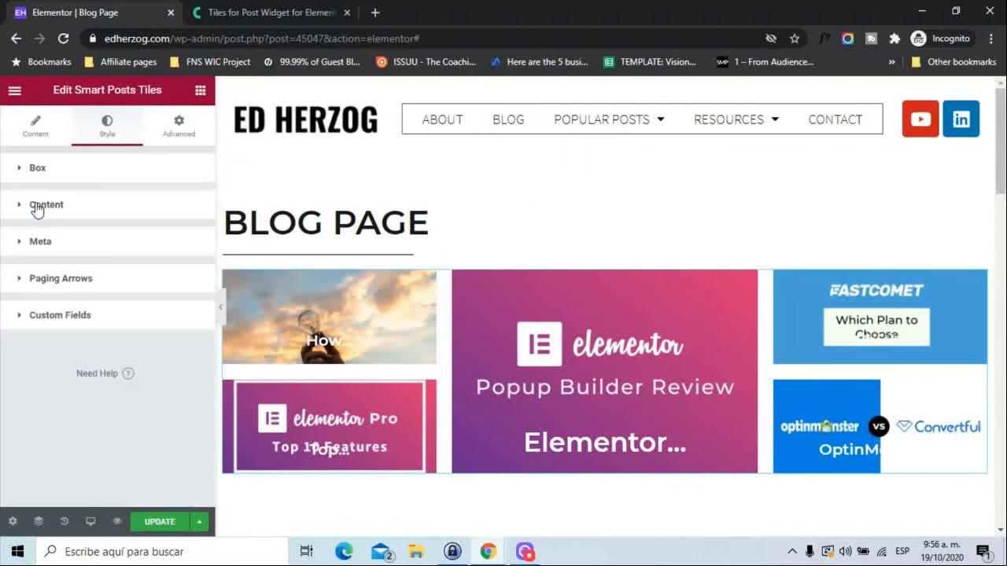
Review the Content, Meta, Paging Arrows and Custom Fields style settings of the tiles without changing them.
click(35, 208)
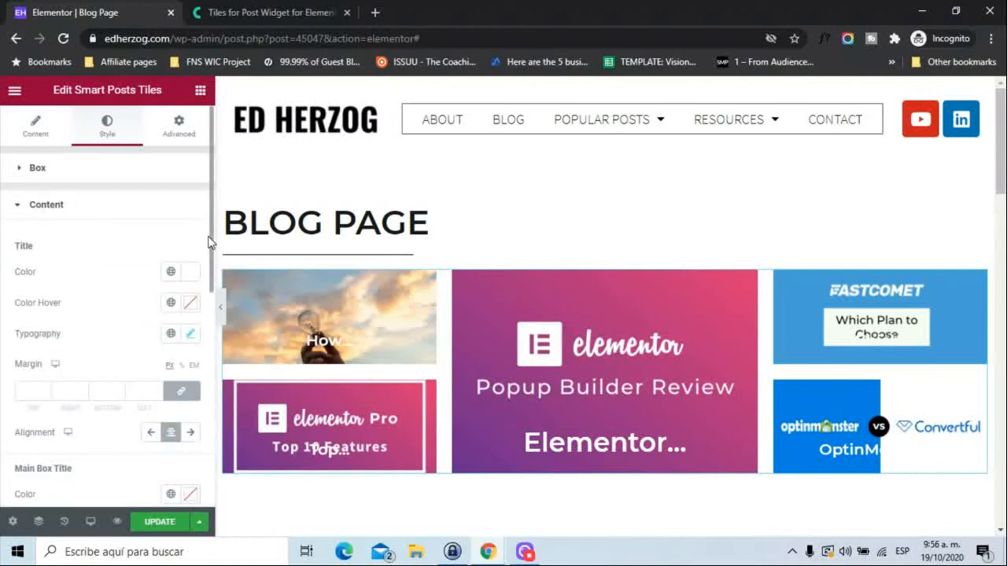
drag(212, 230, 199, 284)
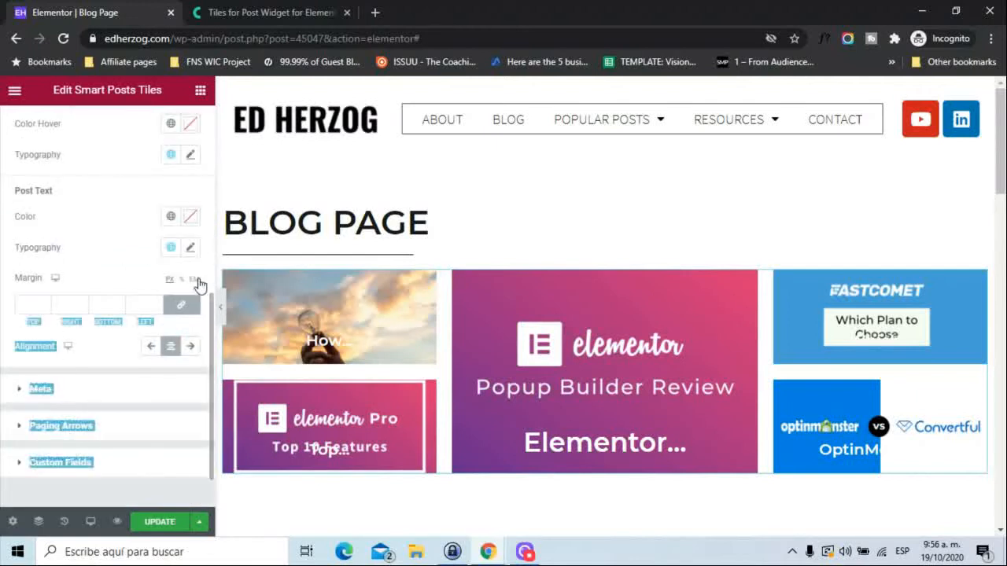
click(95, 186)
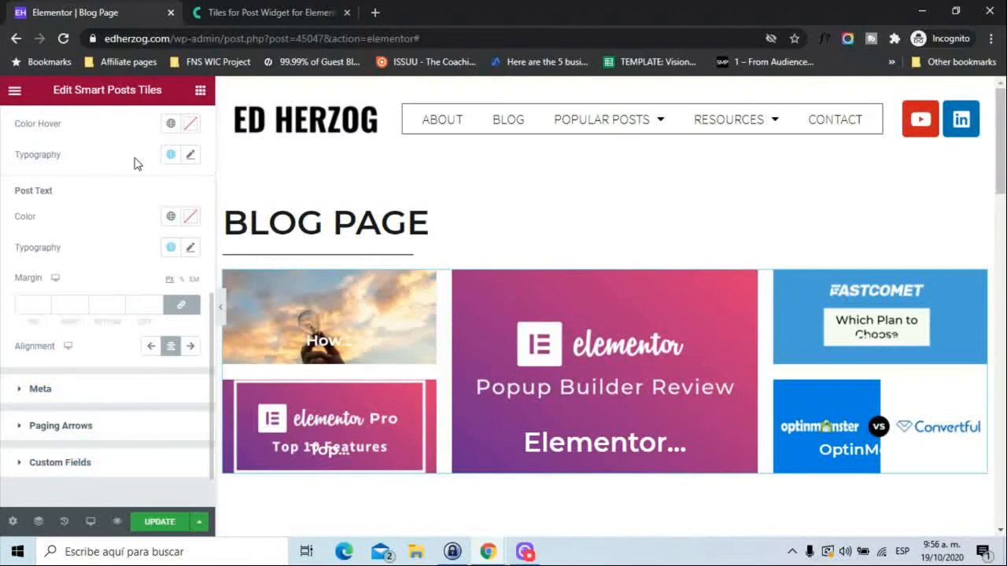
click(39, 390)
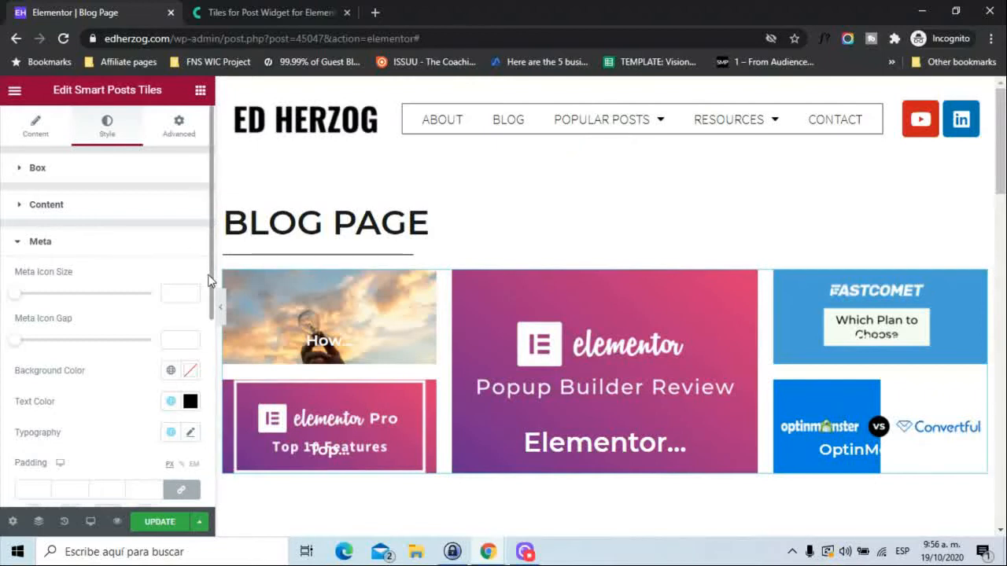
click(20, 245)
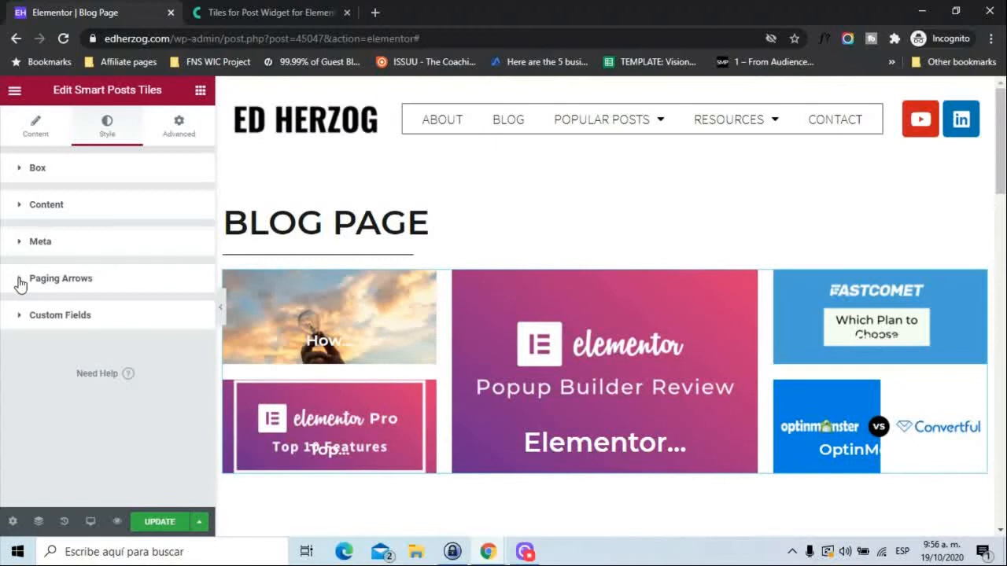
click(21, 281)
click(21, 281)
click(19, 318)
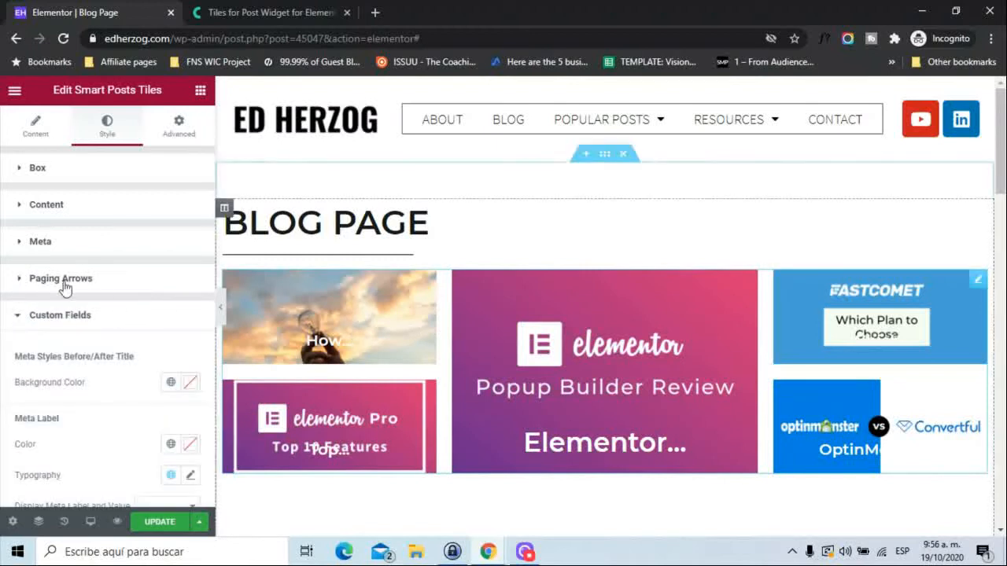
click(20, 319)
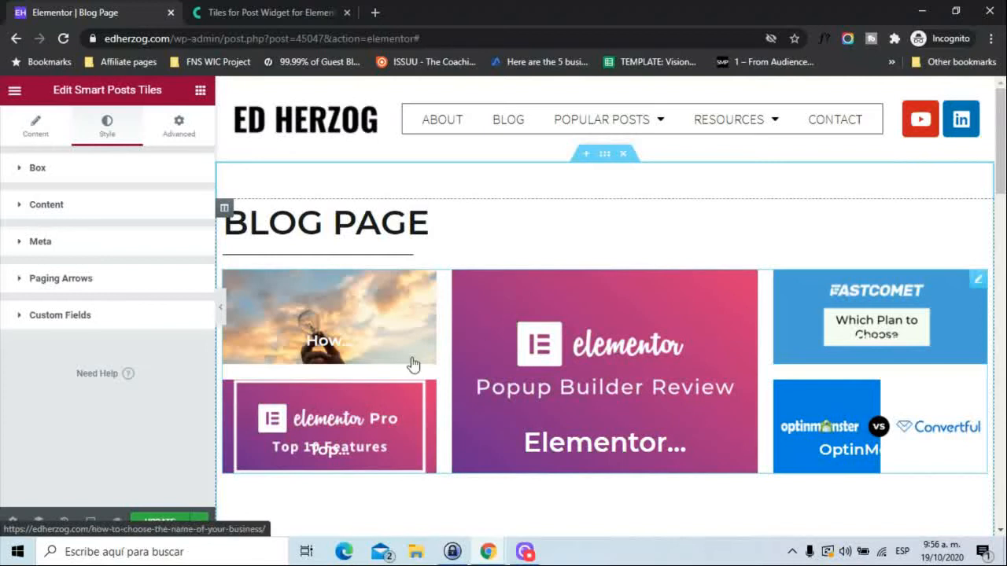
Switch to the Crocoblock Smart Posts Tiles page and look through its demo tile layouts.
click(227, 13)
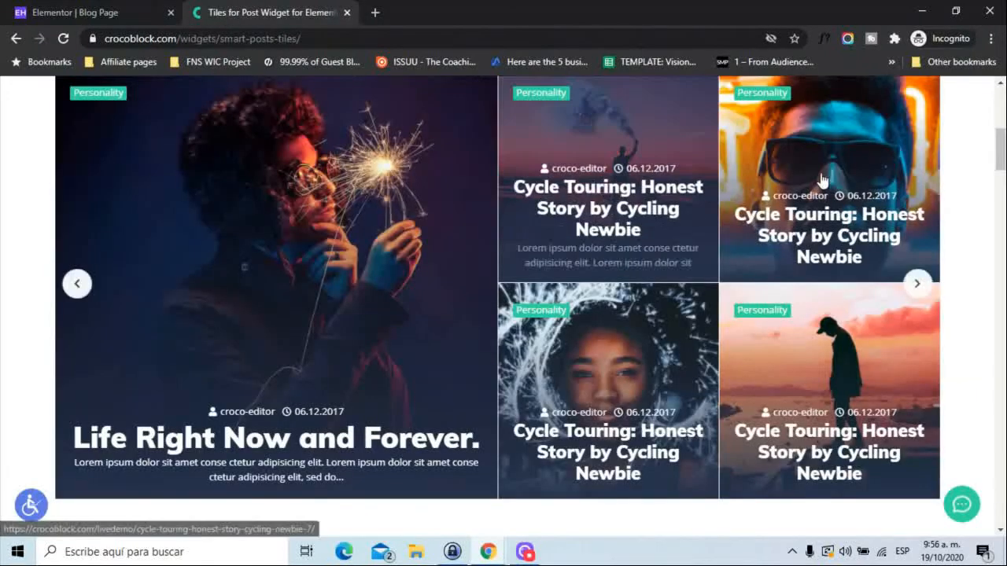
drag(1001, 153, 1000, 254)
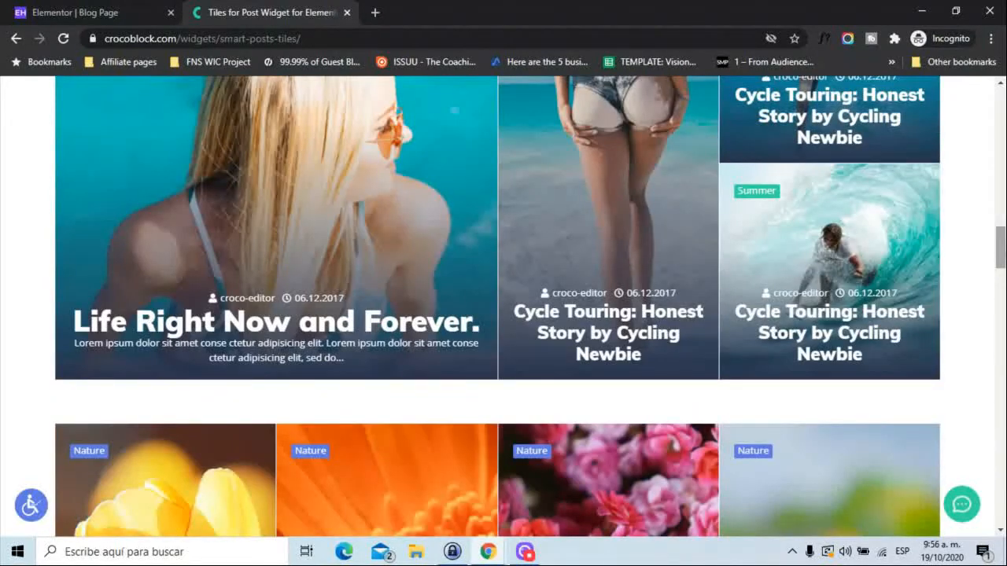
drag(999, 254, 999, 186)
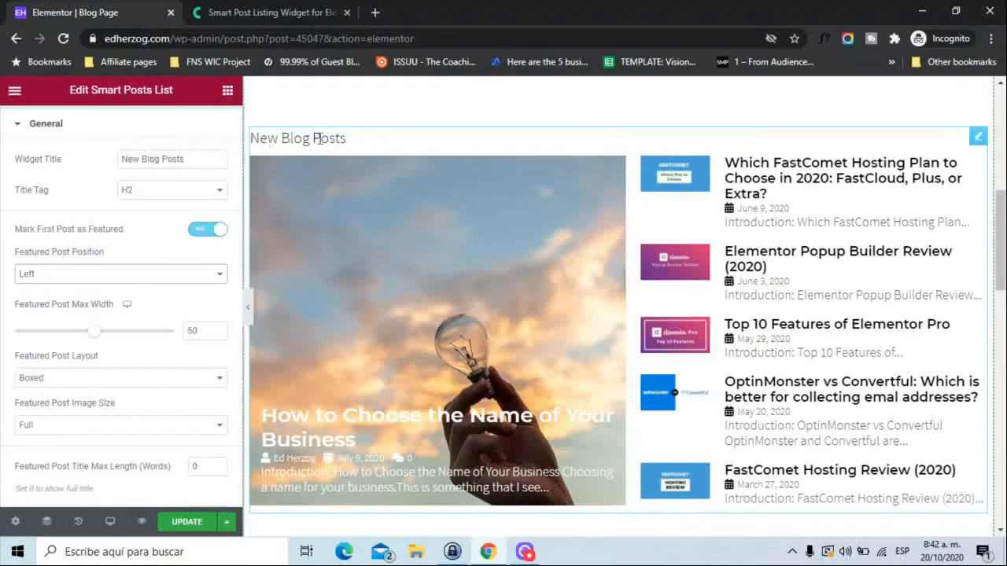
View the Crocoblock Smart Posts Listing demo page and return to the Elementor blog page.
click(292, 13)
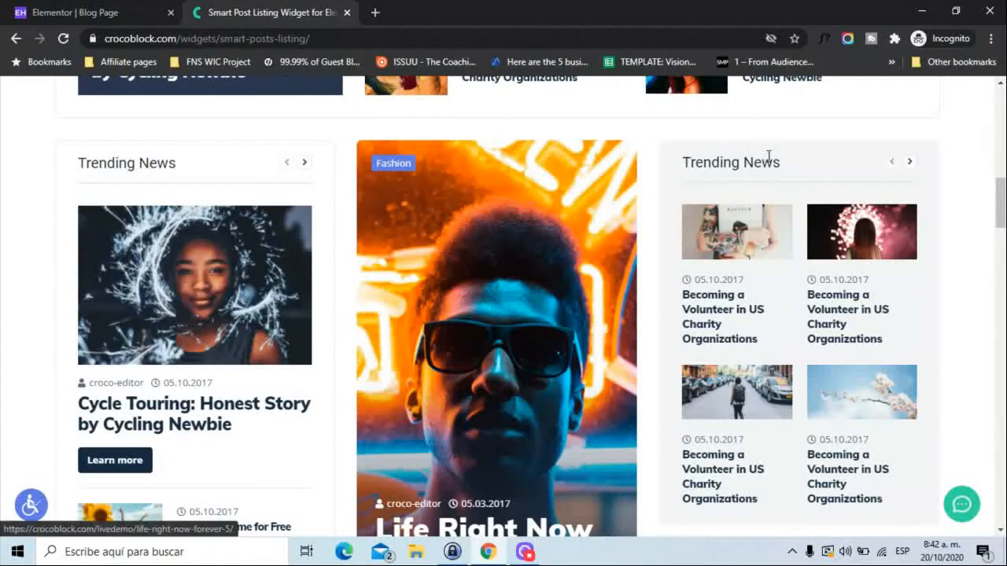
click(114, 10)
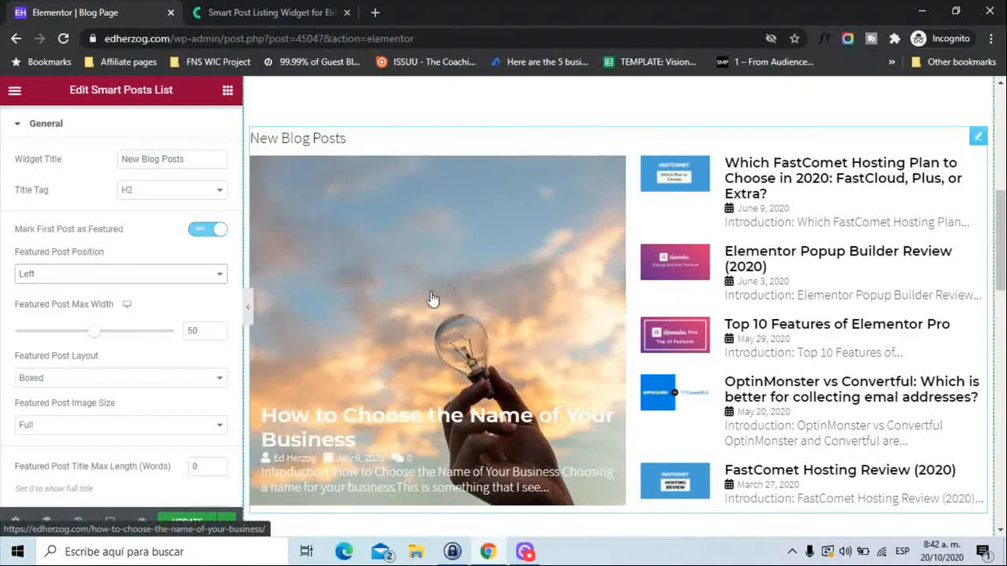
Try the posts list without a featured first post, restore it, and try Featured Post Position Right before setting it back to Left.
click(195, 233)
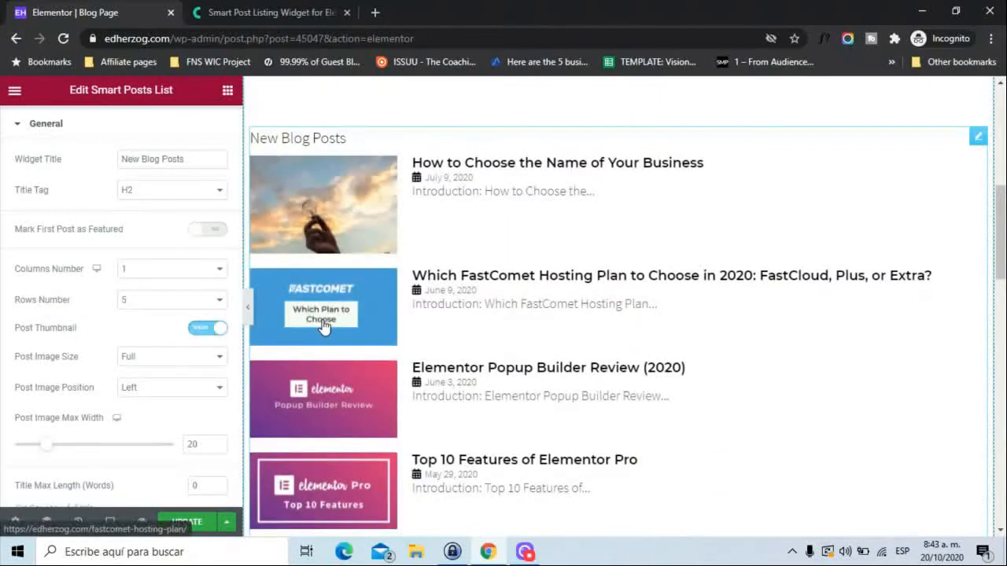
click(214, 229)
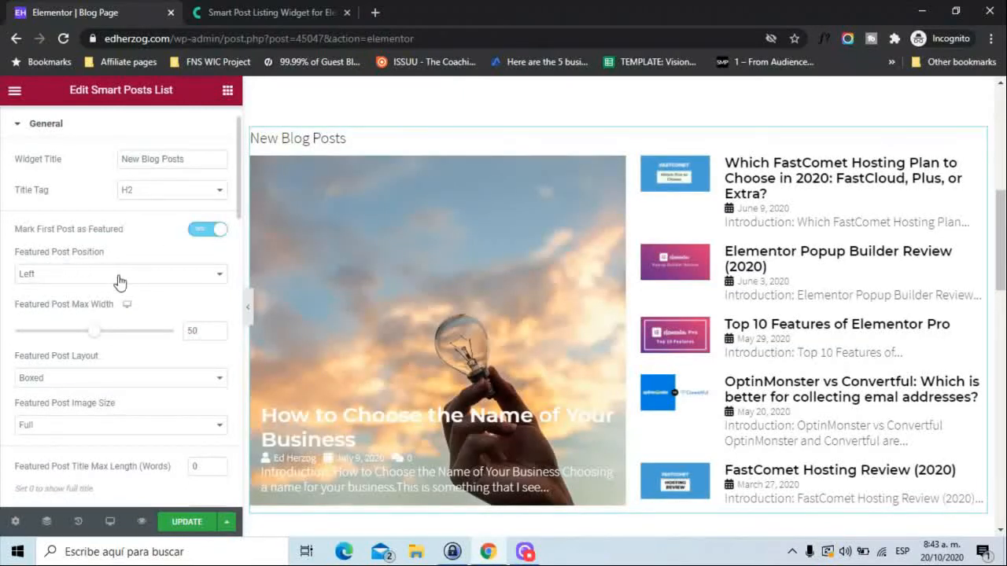
click(118, 281)
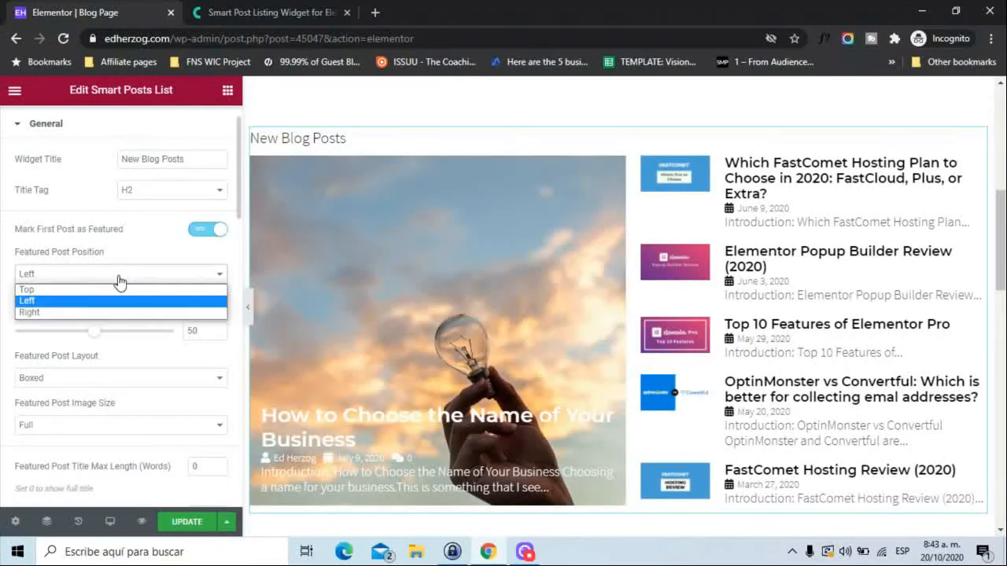
click(69, 313)
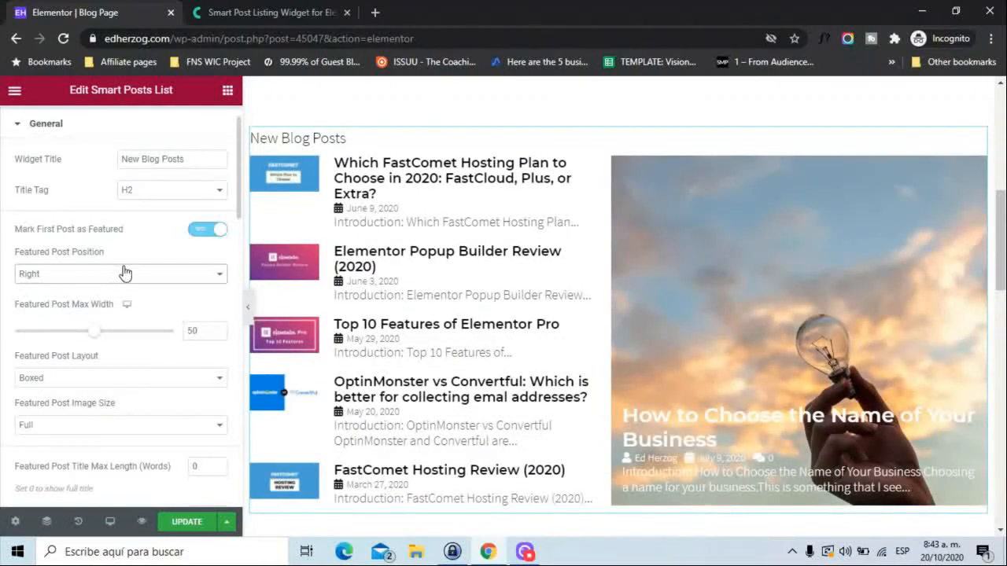
click(123, 275)
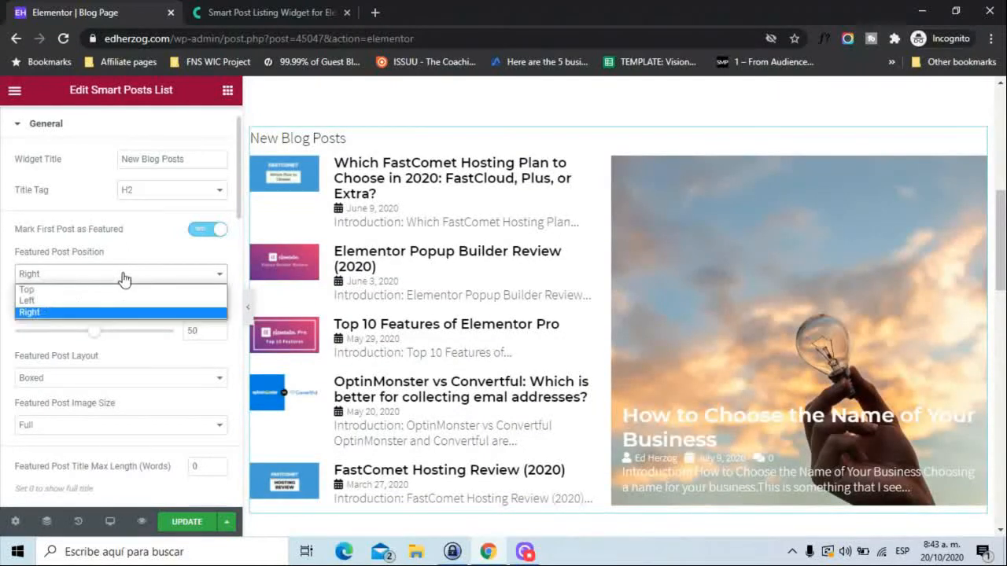
click(94, 300)
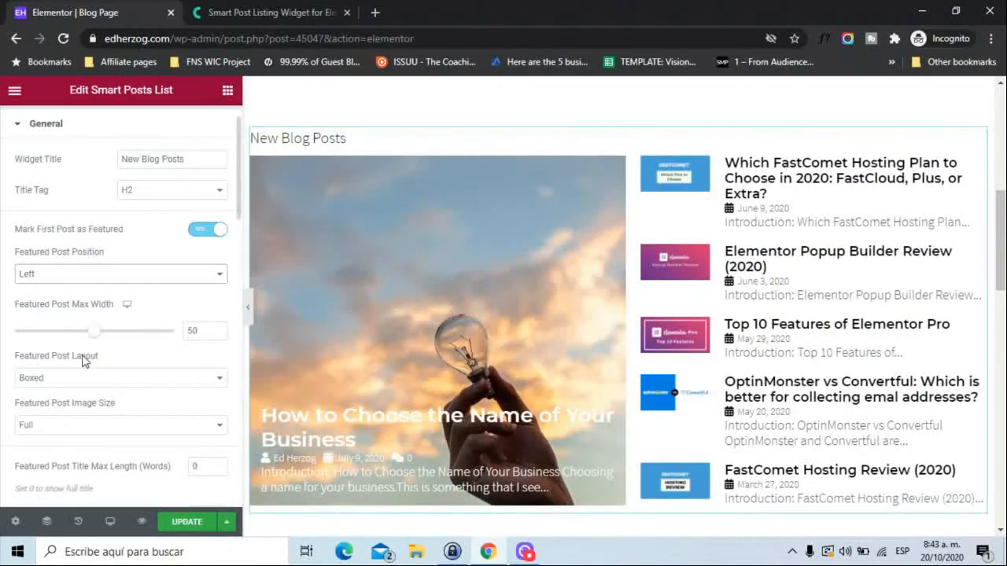
Set the Featured Post Max Width of the Smart Posts List to 46.
mouse_move(91, 334)
mouse_down()
mouse_move(123, 340)
mouse_move(85, 336)
mouse_up()
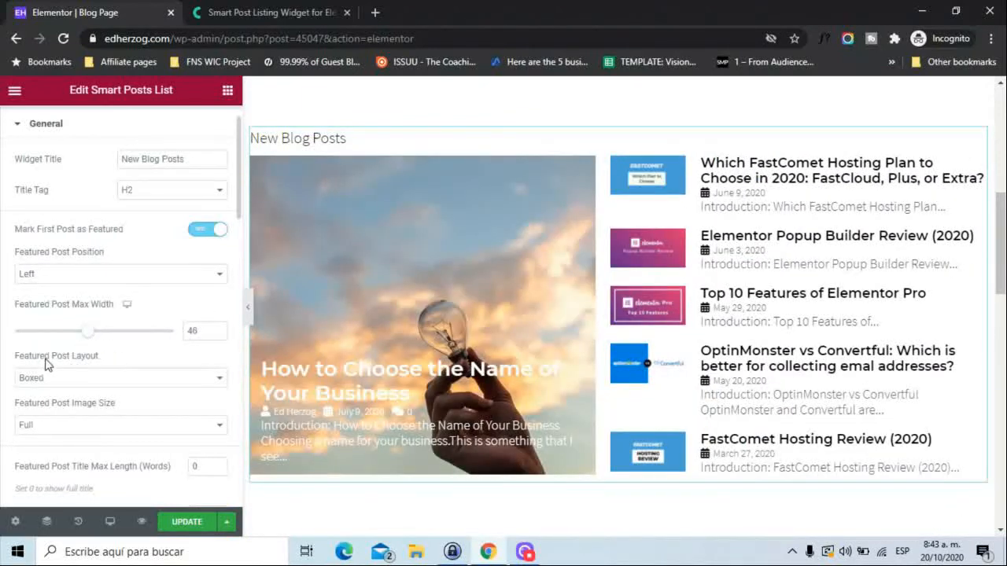
Try the Simple Featured Post Layout, return it to Boxed, and check the Featured Post Image Size options, keeping Full.
click(140, 381)
click(136, 393)
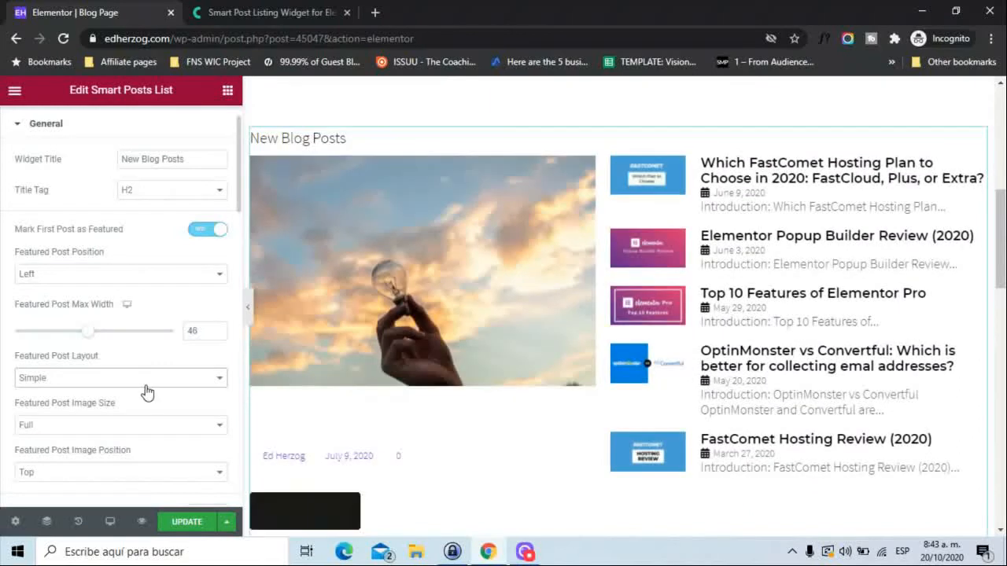
click(150, 391)
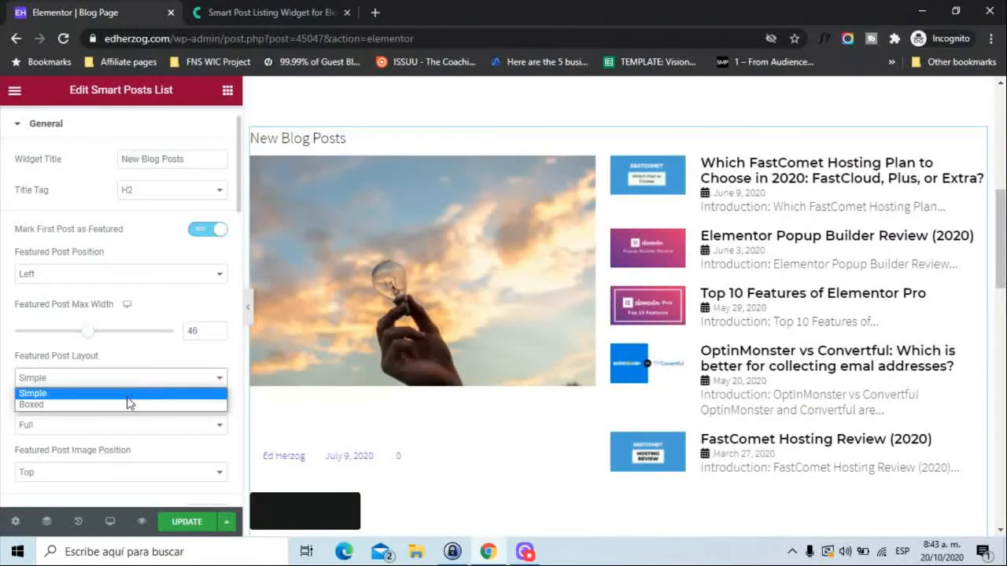
click(124, 406)
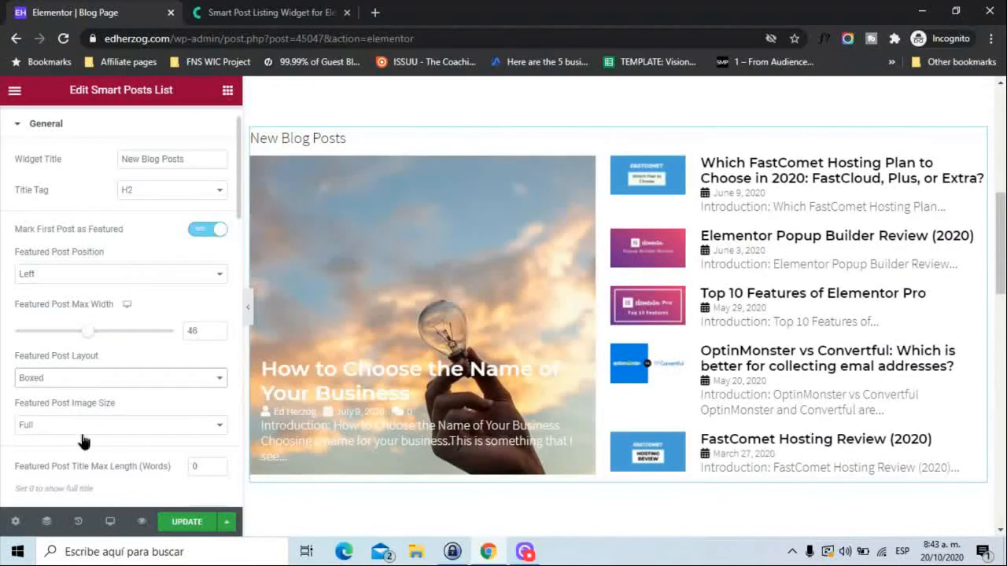
click(83, 431)
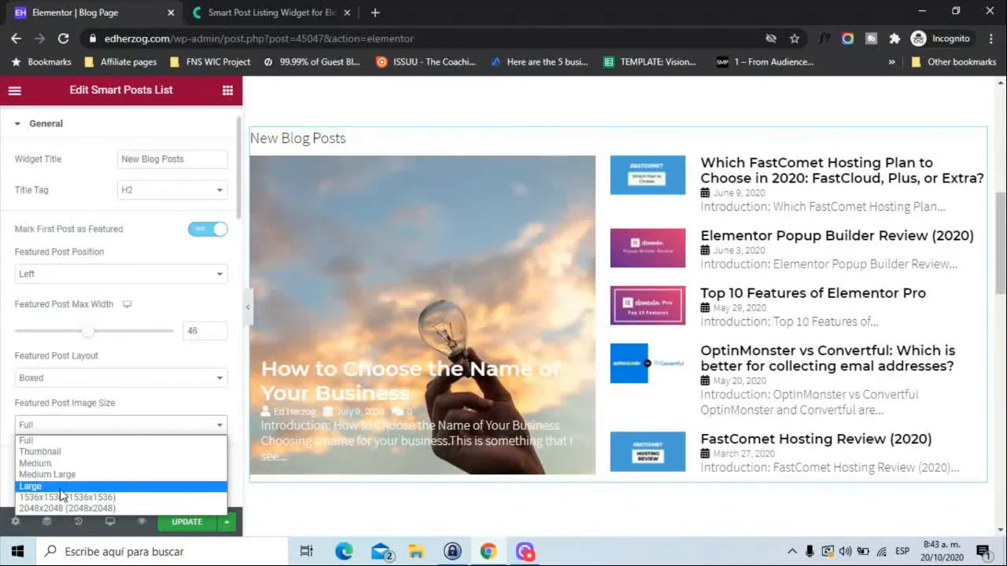
click(62, 441)
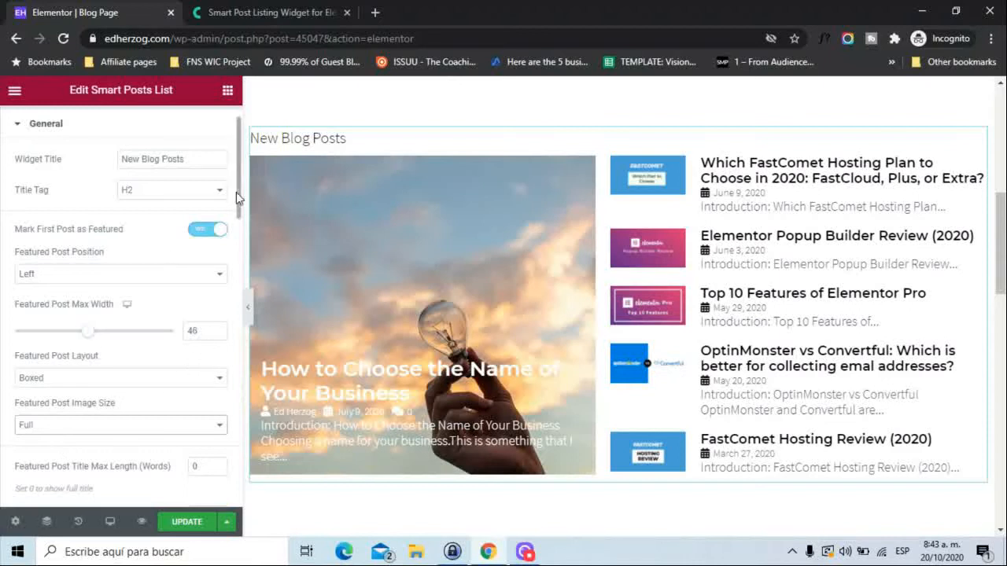
Try hiding the Featured Post Meta, show it again, and check the Featured Meta Position options, keeping After Title.
drag(237, 192, 241, 236)
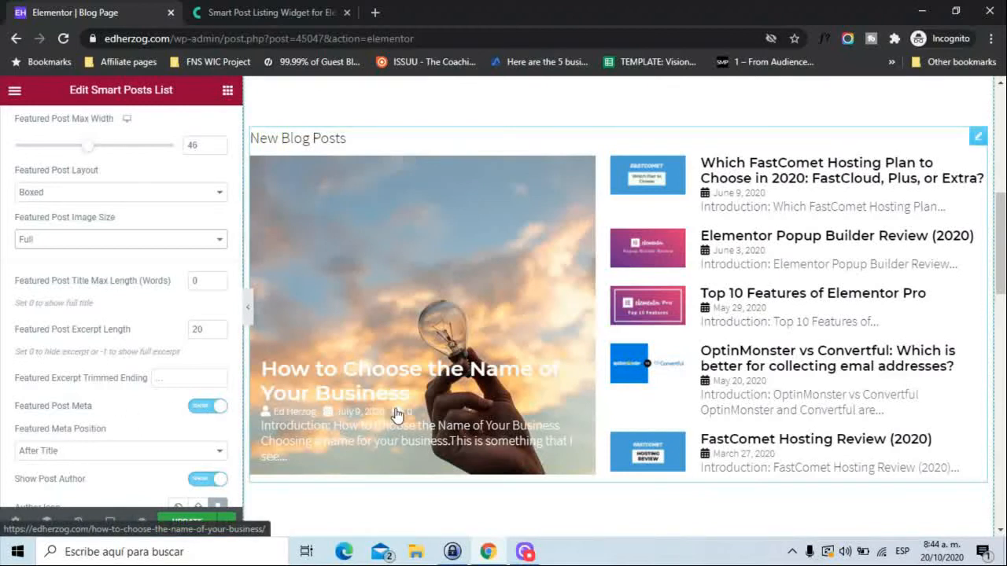
click(202, 405)
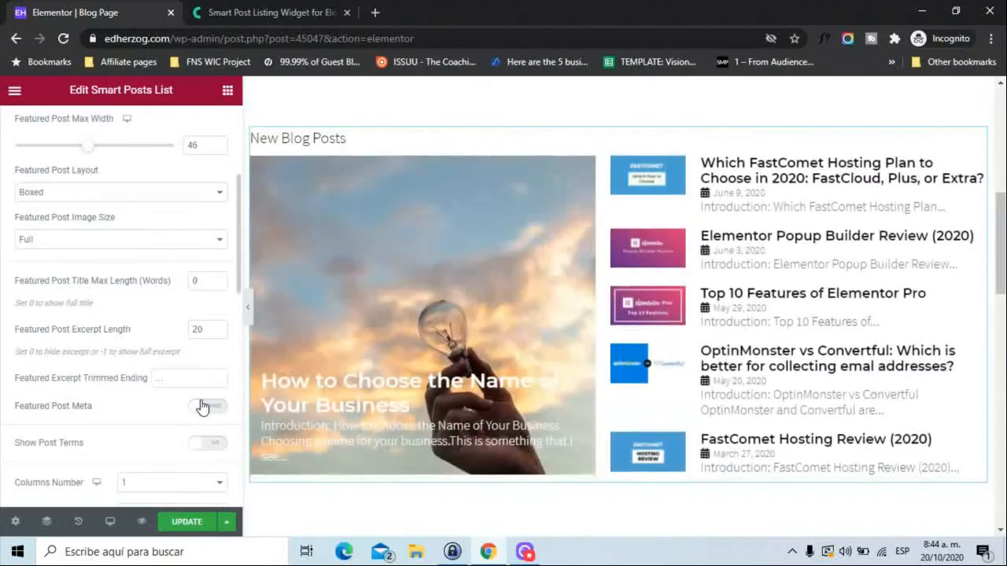
click(211, 409)
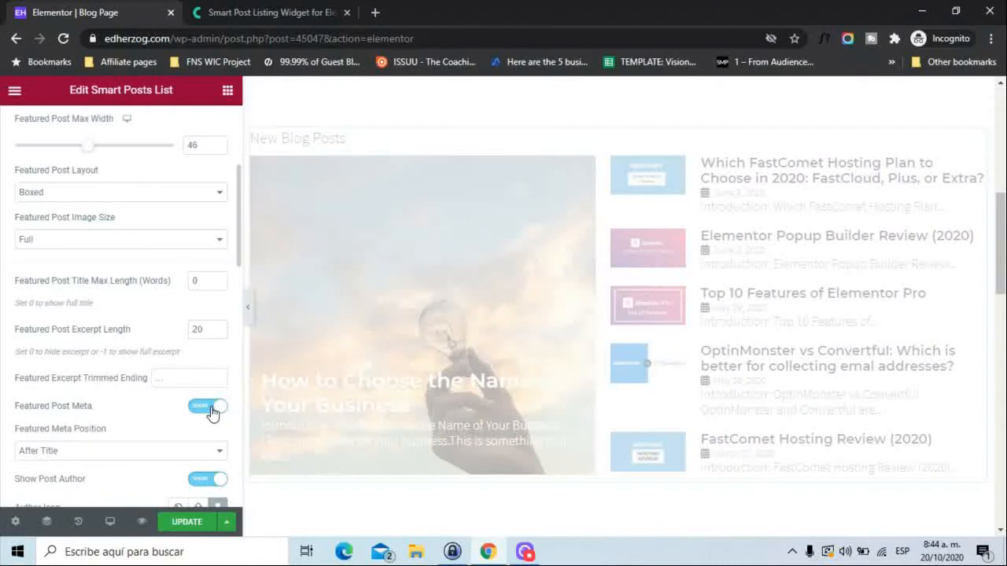
click(157, 452)
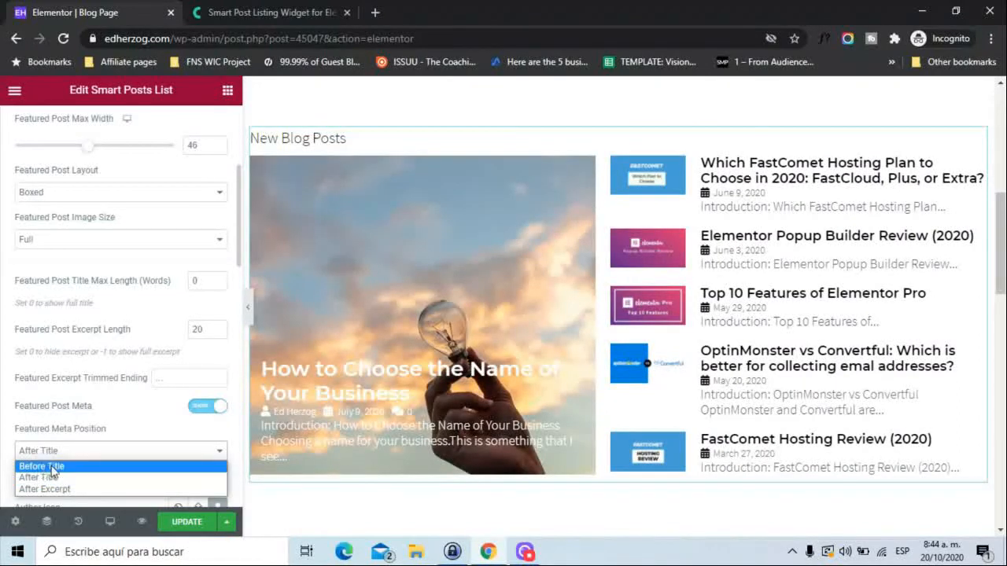
click(3, 471)
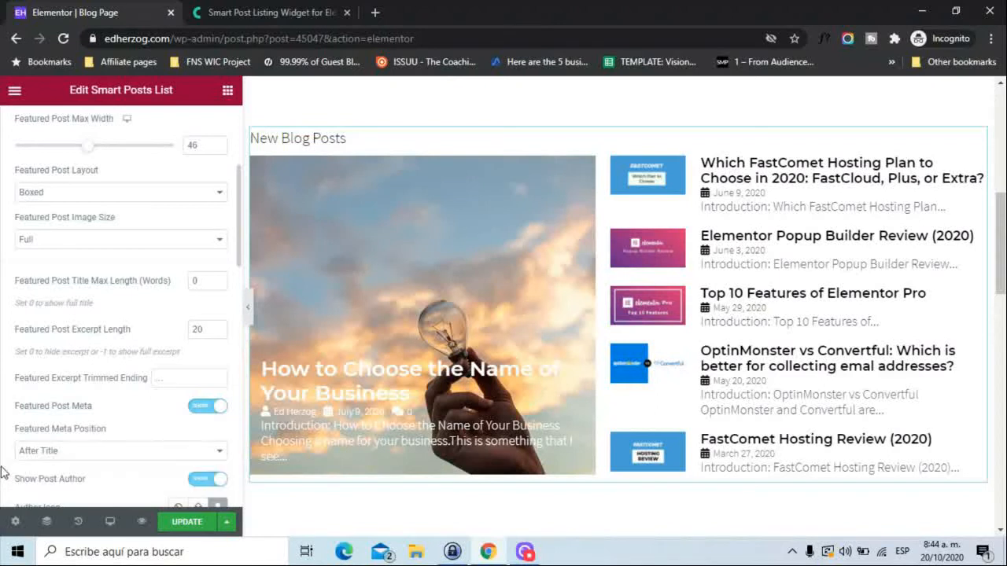
Try showing post terms on the featured post, check the Show Terms From options, and turn the terms off again.
scroll(2, 471, down, 5)
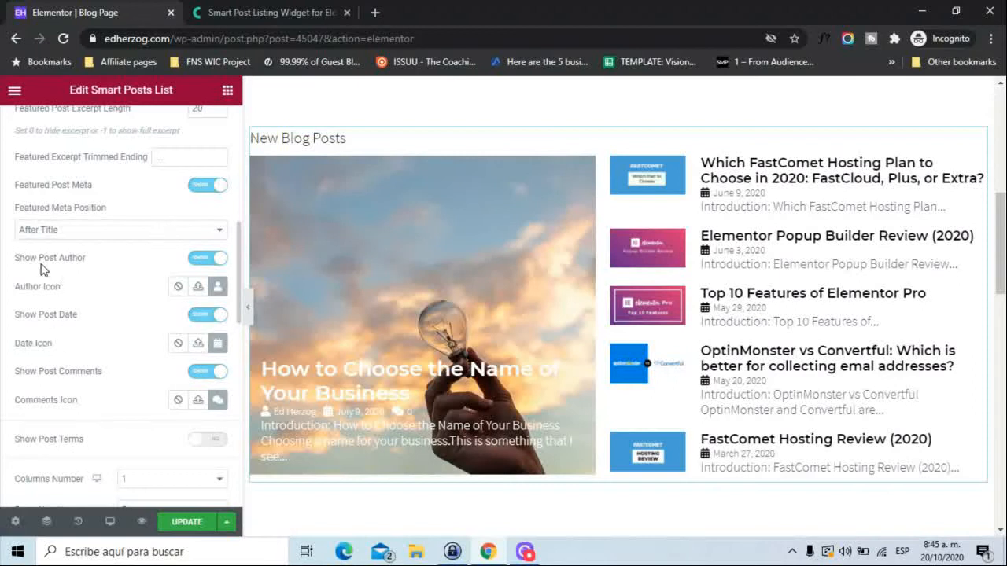
click(209, 440)
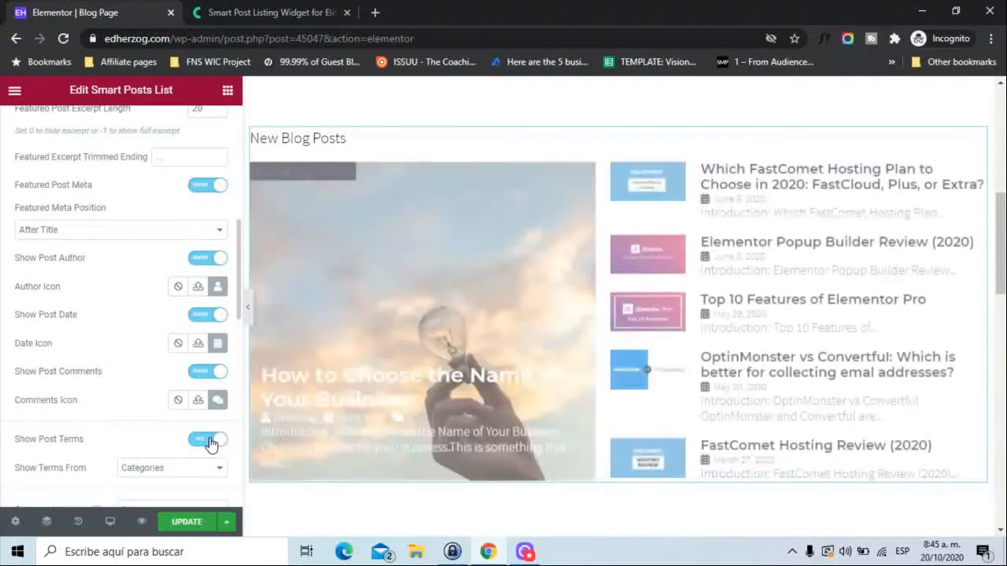
click(164, 468)
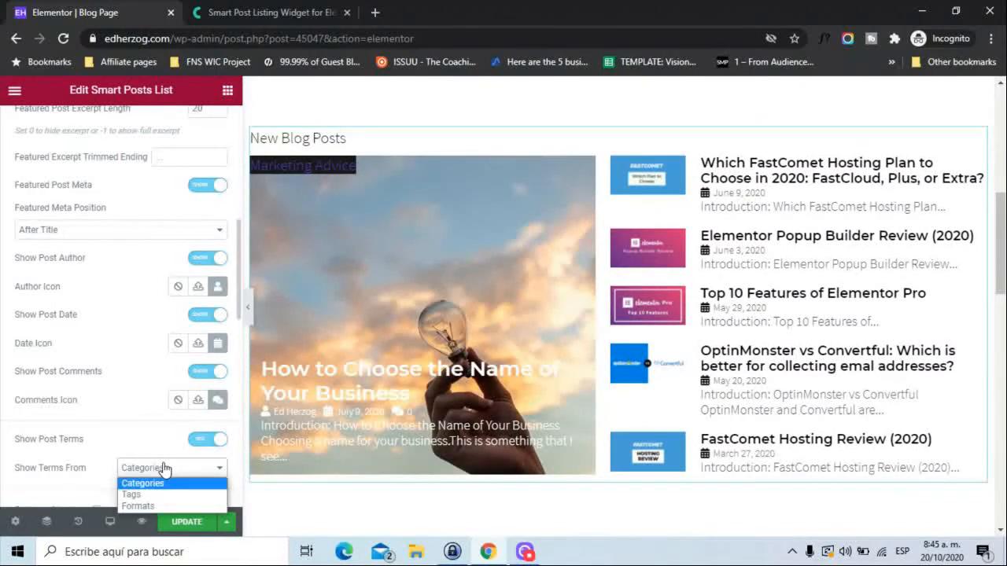
click(164, 468)
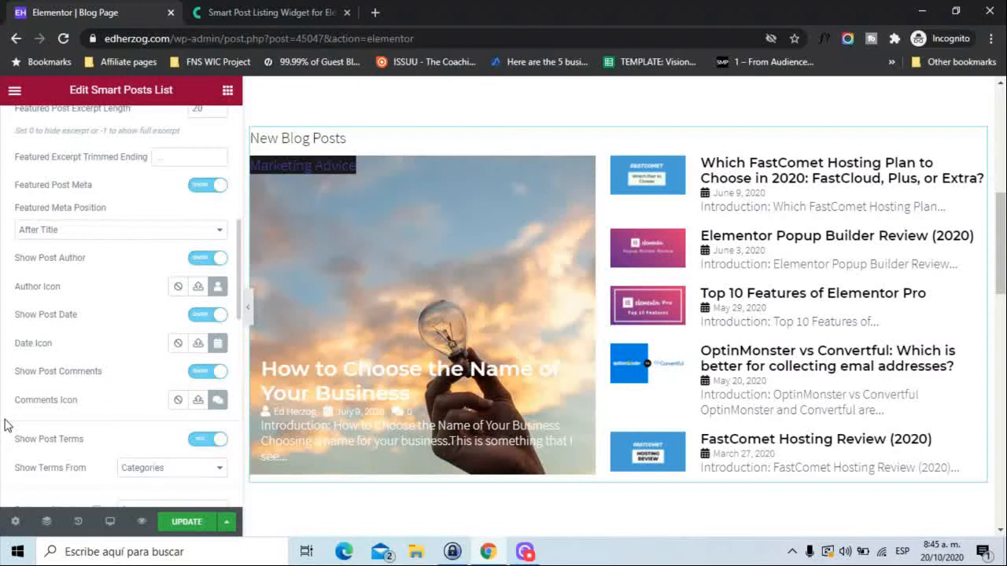
scroll(4, 424, down, 1)
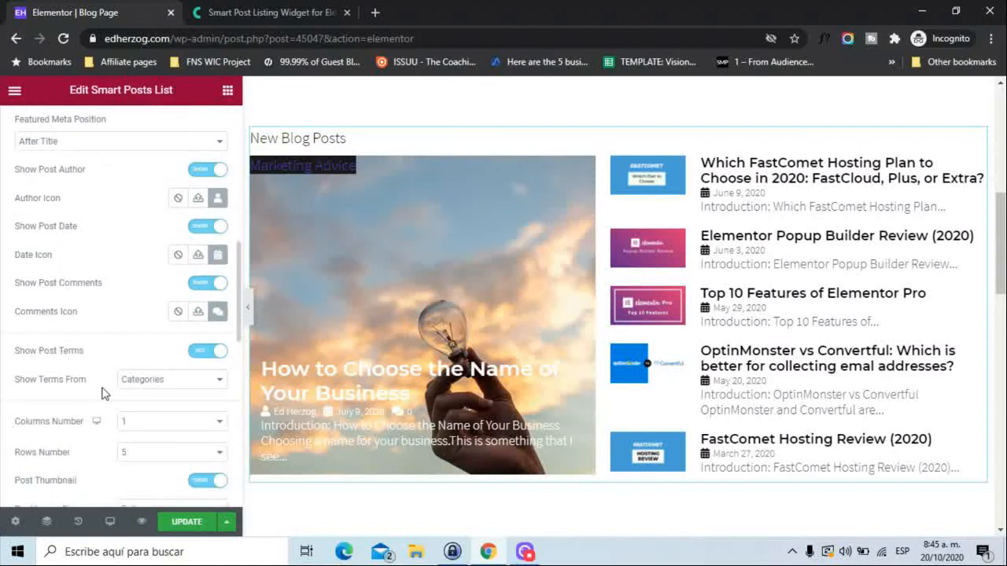
click(200, 357)
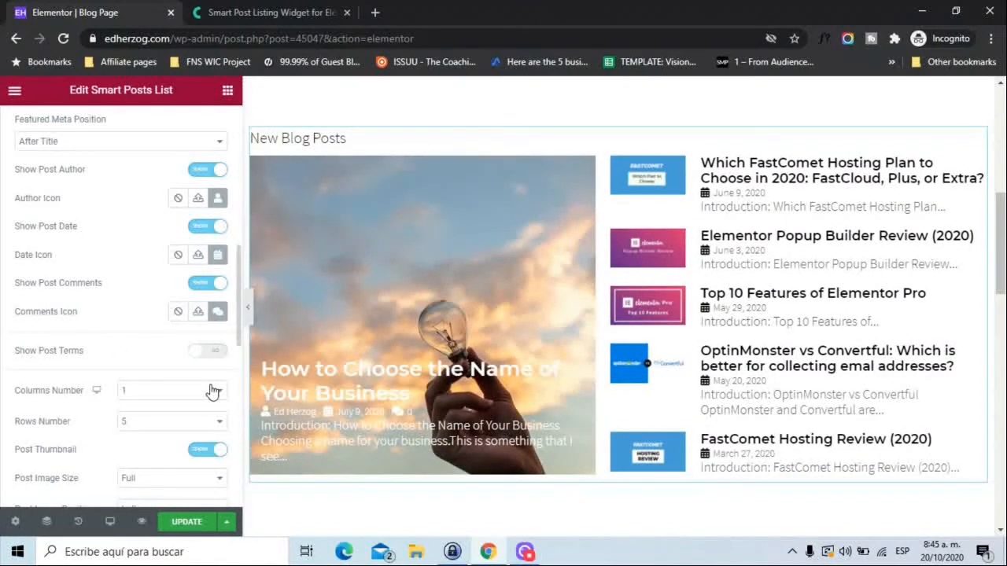
Try a Columns Number of 2 for the posts list, and return it to 1.
click(191, 393)
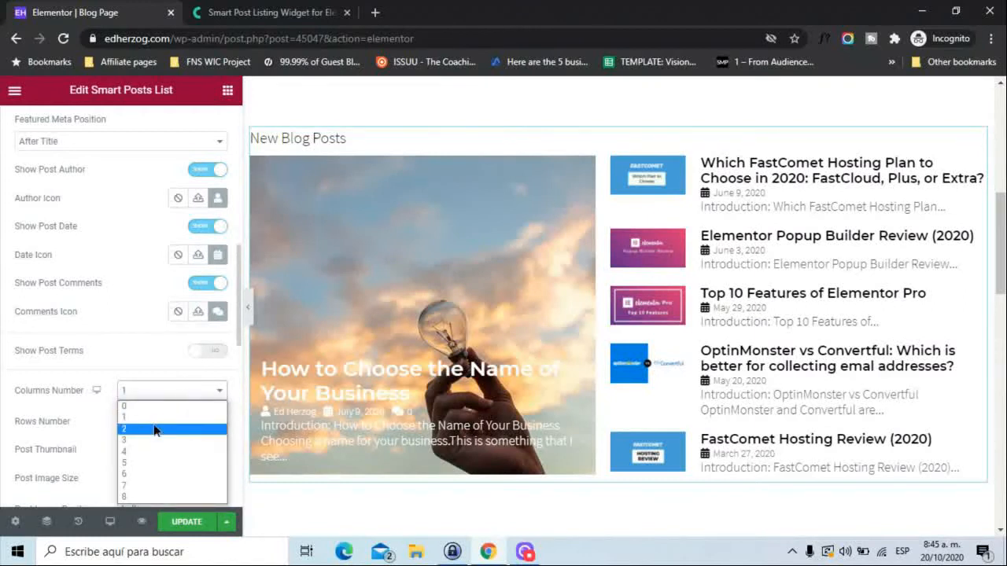
click(155, 430)
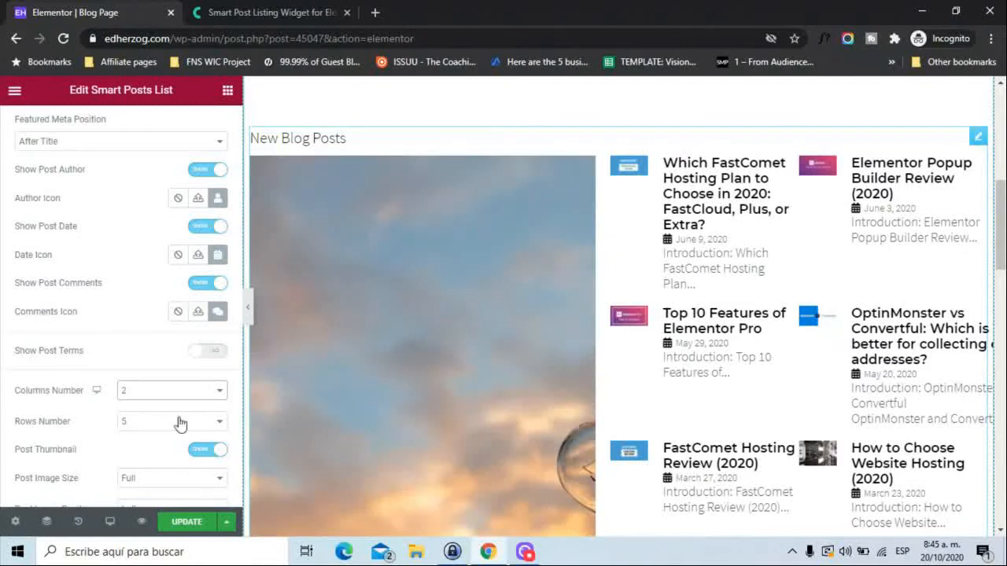
click(151, 397)
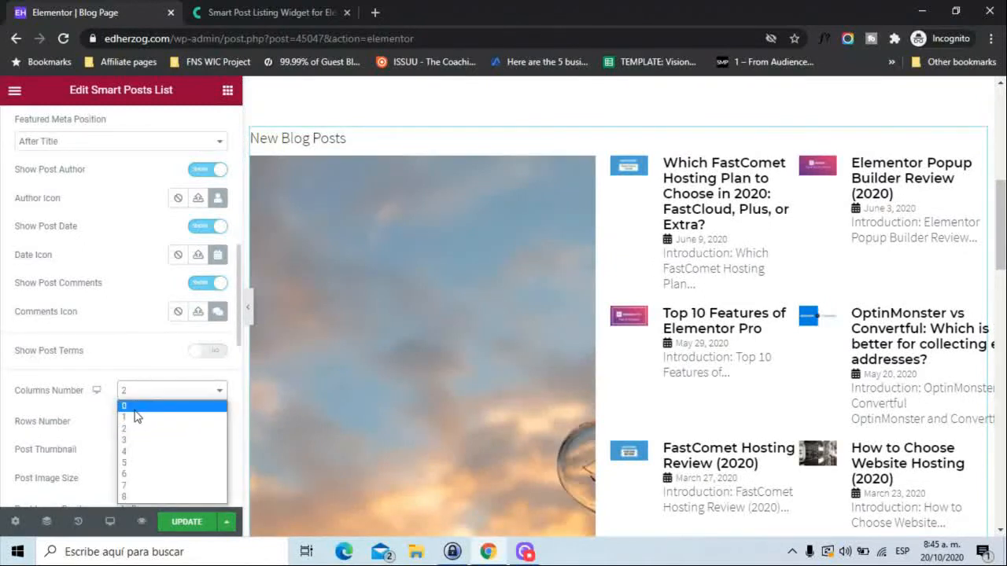
click(135, 418)
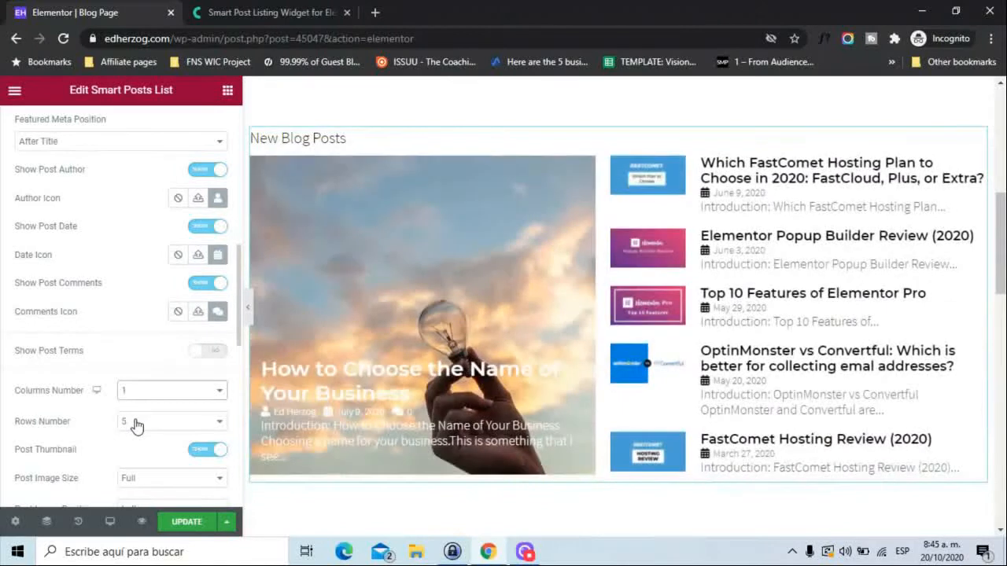
Try a Rows Number of 3 for the posts list, and return it to 5.
click(135, 422)
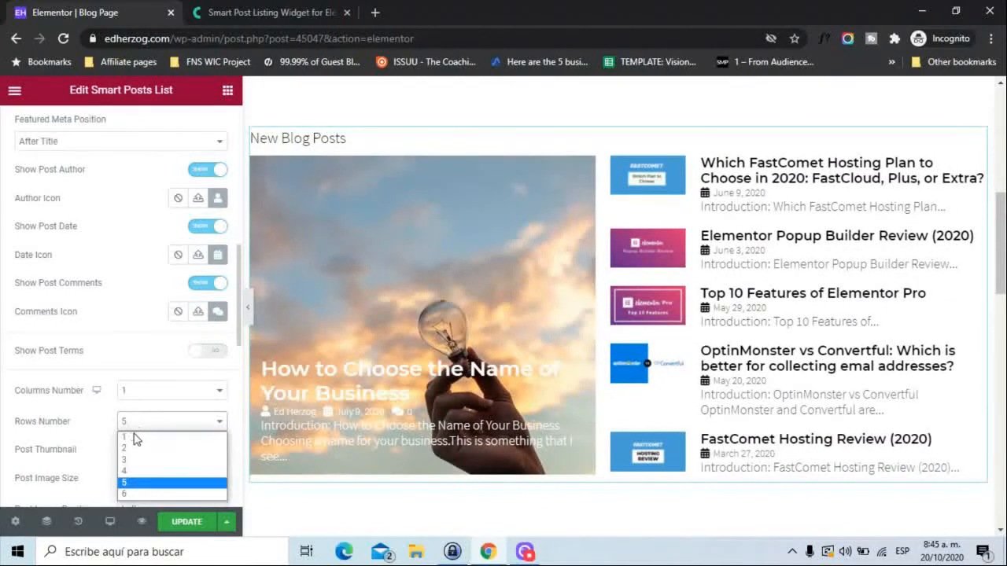
click(133, 460)
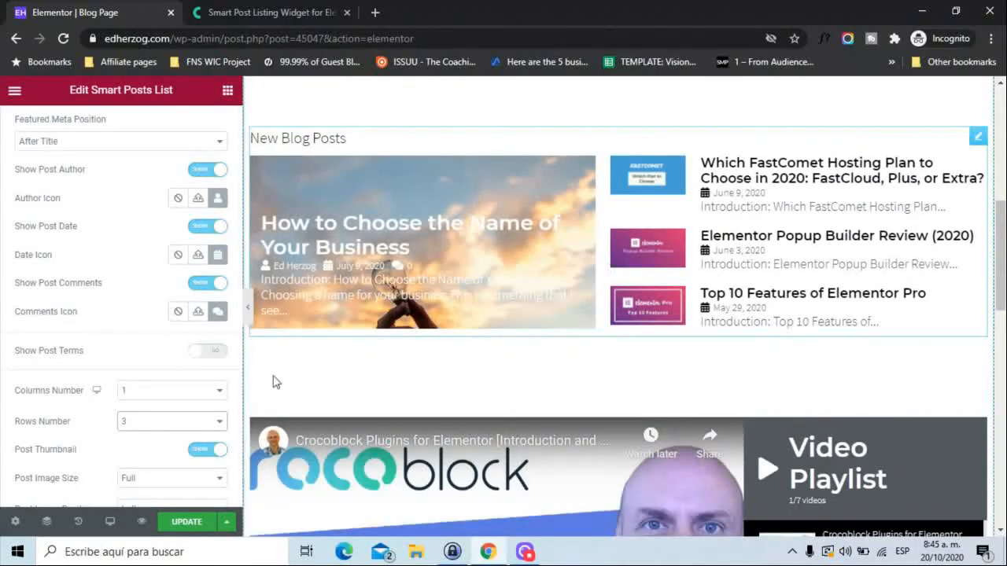
click(157, 424)
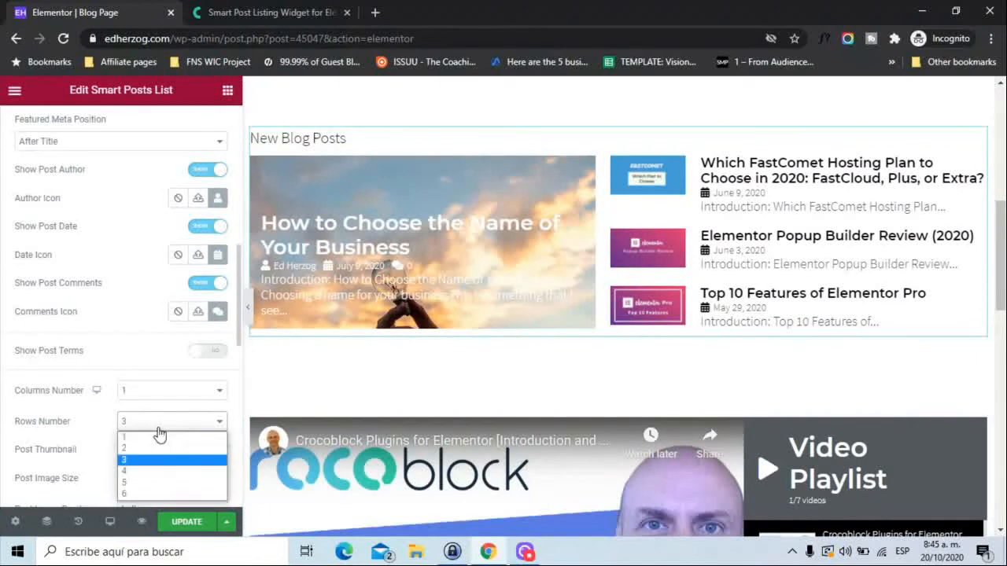
click(134, 483)
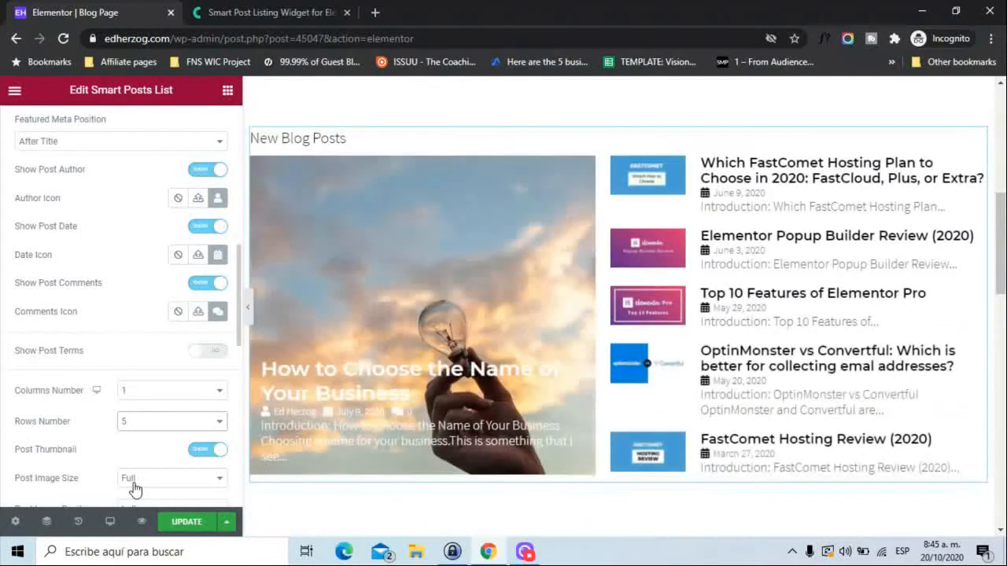
Try the posts list without post thumbnails, restore them, and check the Post Image Size options, keeping Full.
click(207, 450)
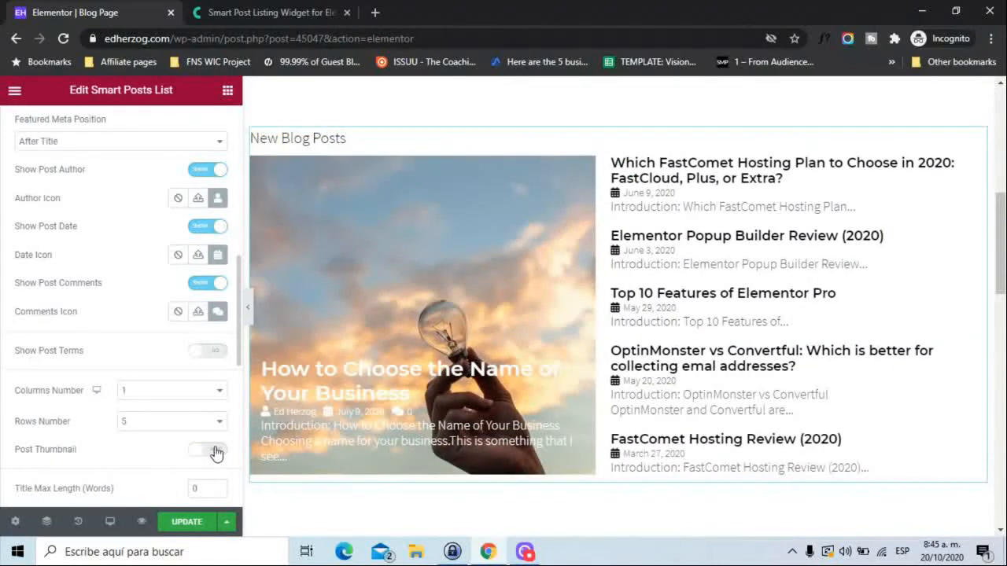
click(215, 451)
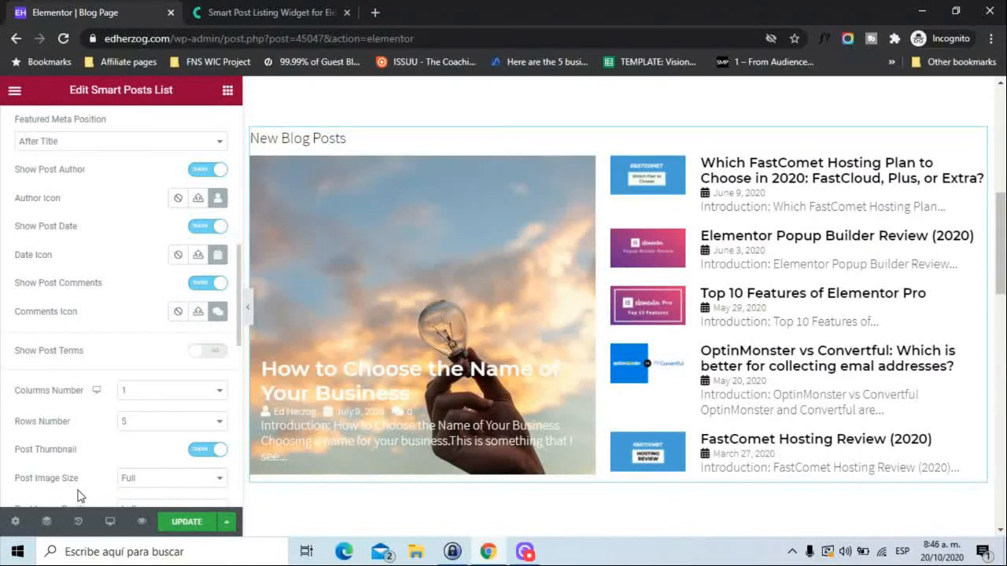
scroll(77, 496, down, 3)
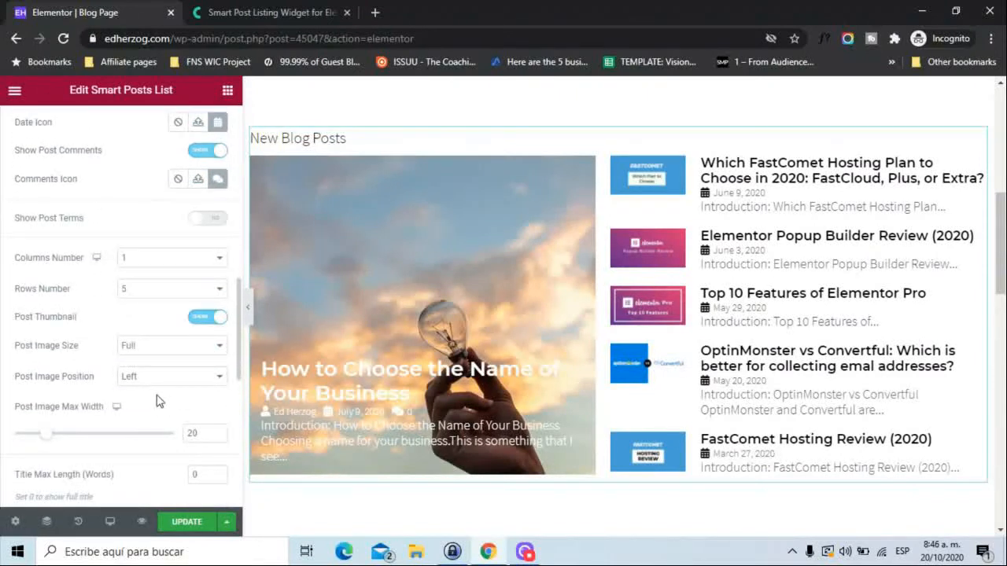
click(153, 345)
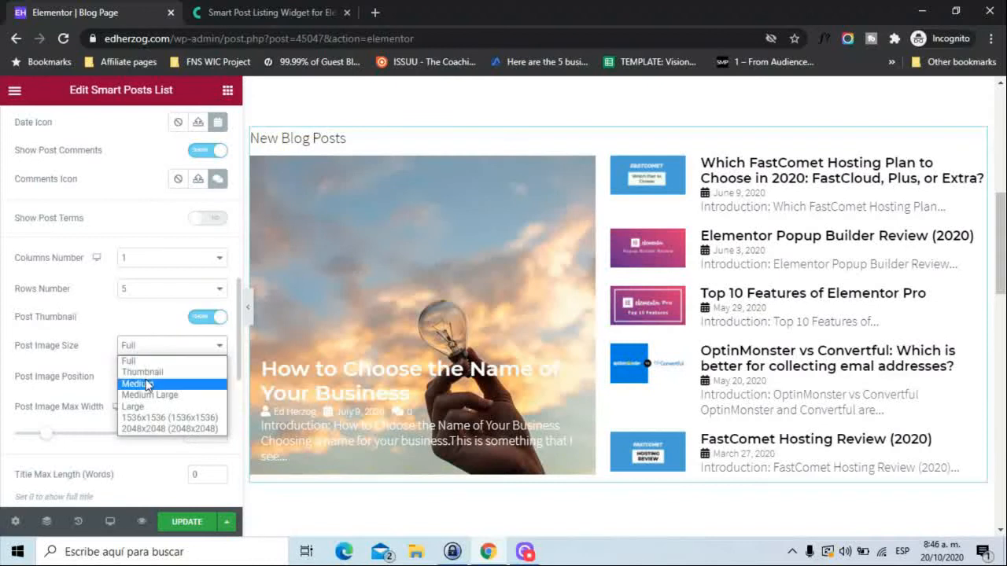
click(2, 368)
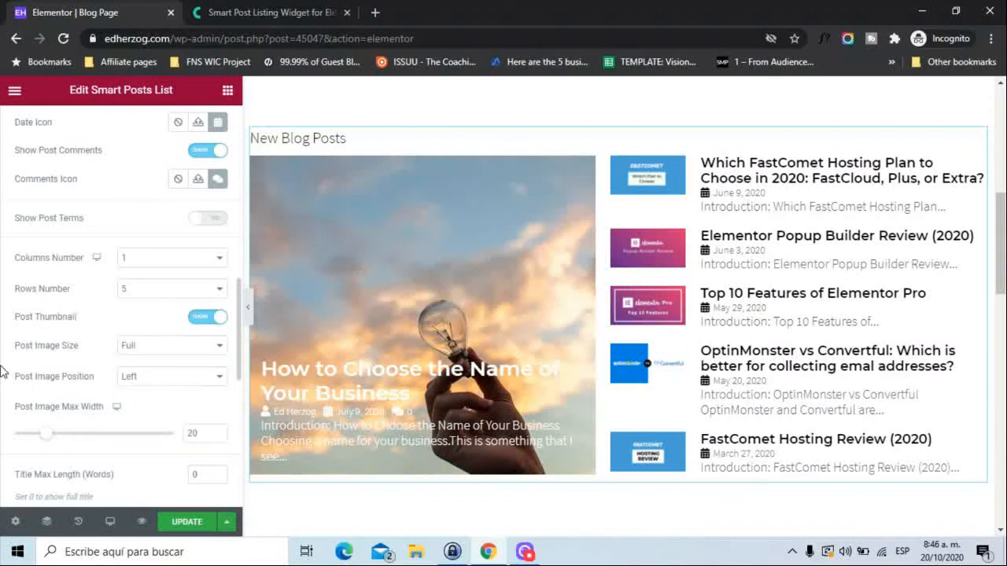
Try placing the post thumbnails with Post Image Position Right, and set the position back to Left.
click(150, 383)
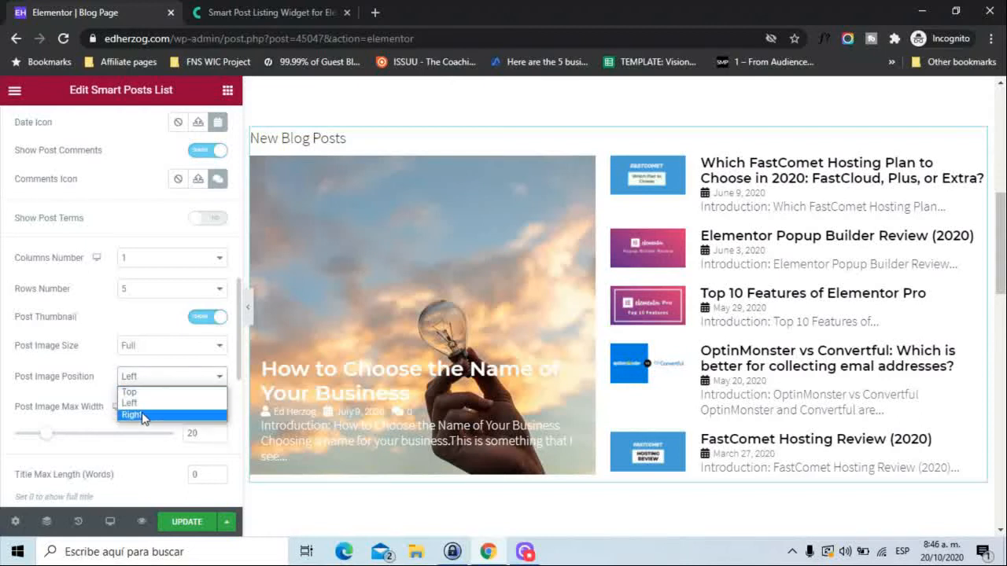
click(142, 413)
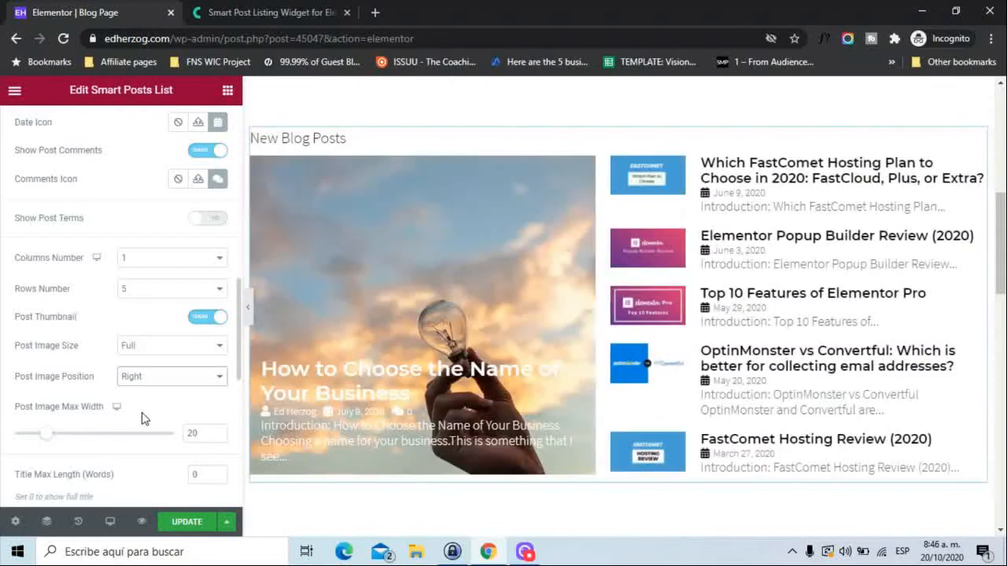
click(179, 382)
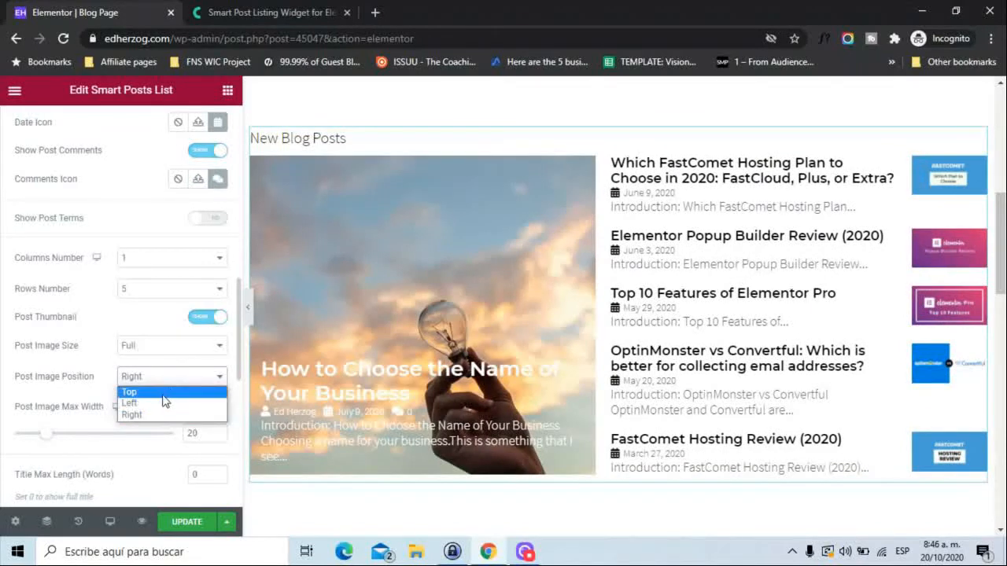
click(166, 405)
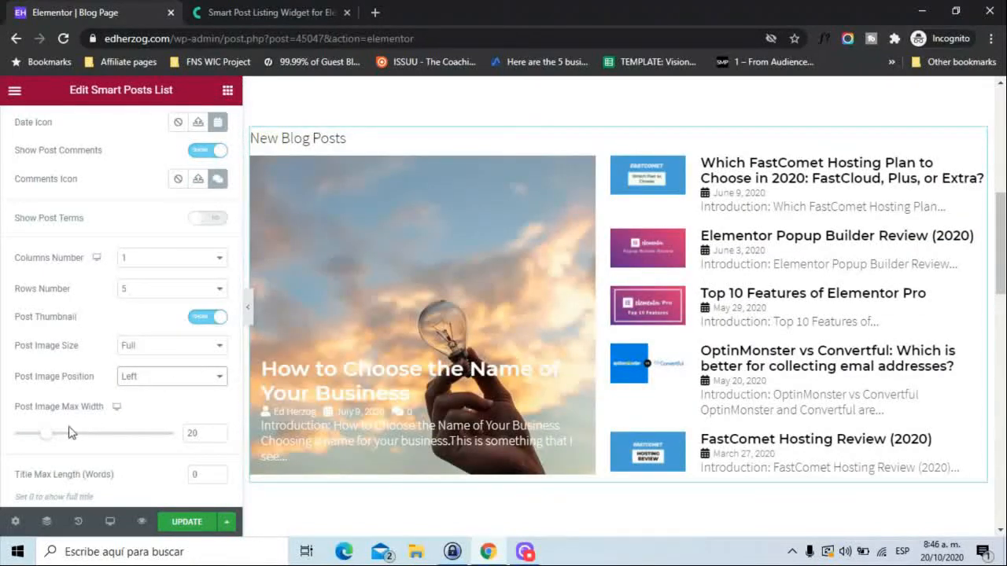
Set the Post Image Max Width of the Smart Posts List to 22.
mouse_move(47, 437)
mouse_down()
mouse_move(85, 438)
mouse_move(49, 441)
mouse_up()
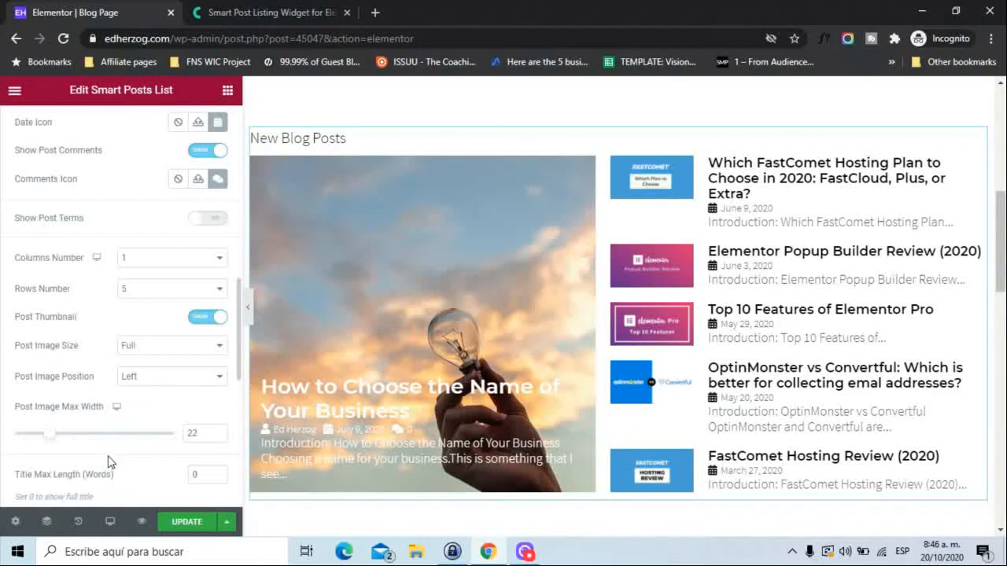
scroll(110, 462, down, 5)
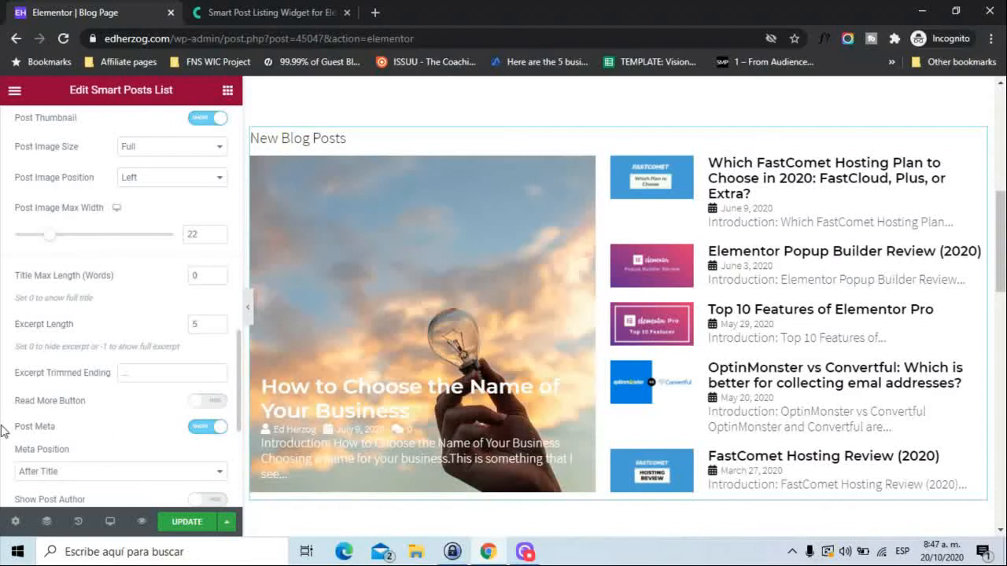
Check the Meta Position options for the posts list, keeping After Title.
scroll(3, 430, down, 3)
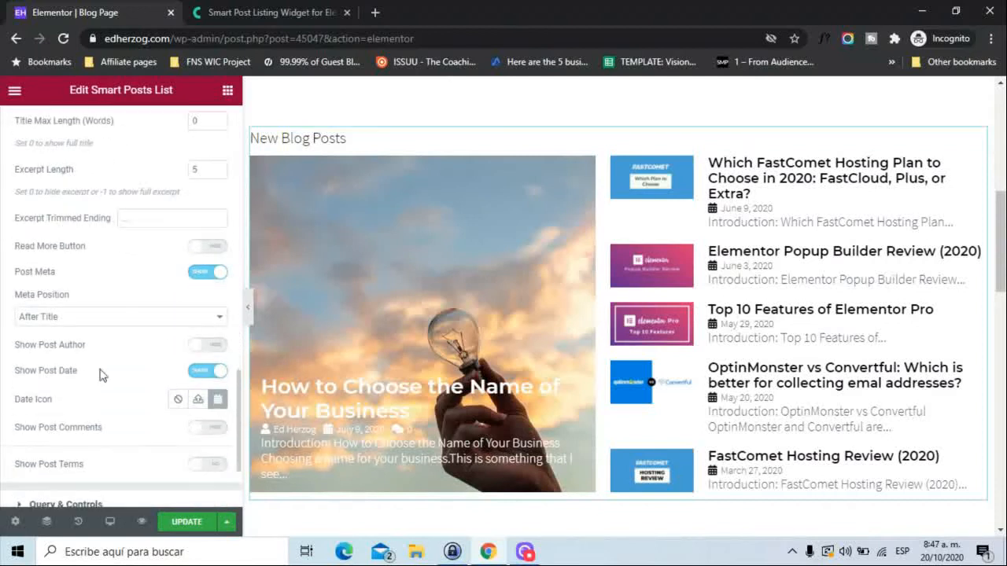
click(163, 317)
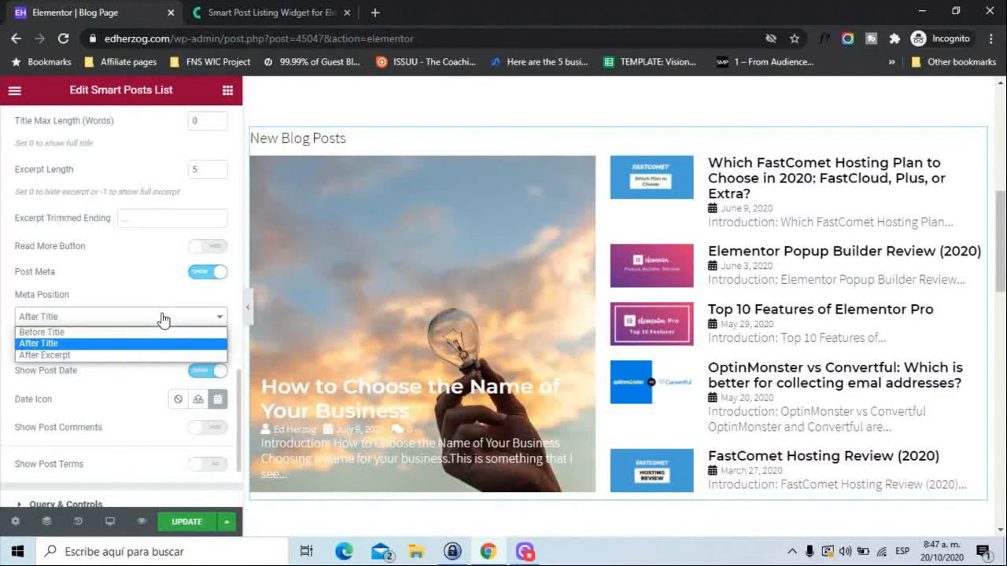
click(163, 317)
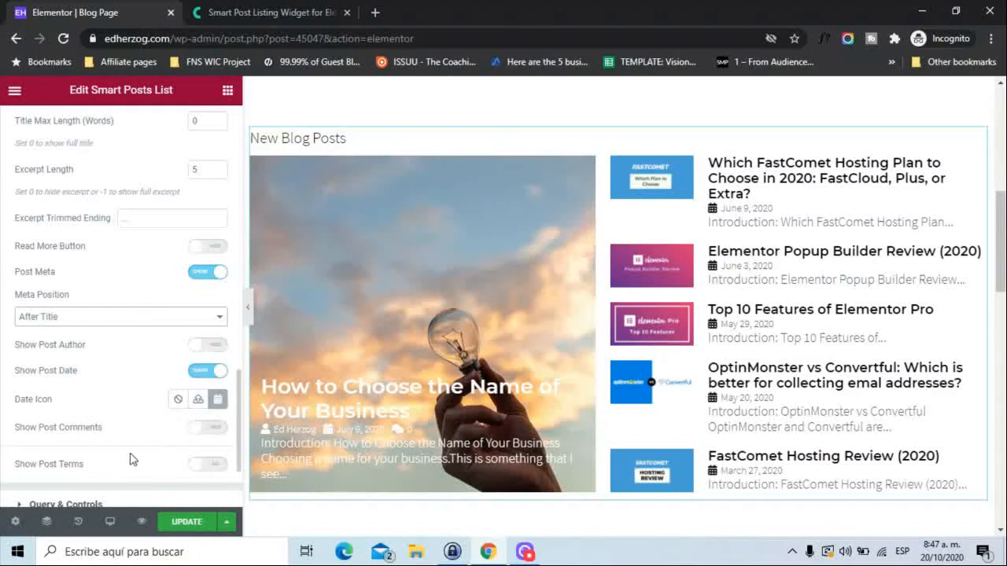
Try showing post terms on the list thumbnails, check the Show Terms From options, and switch the terms off again.
click(208, 466)
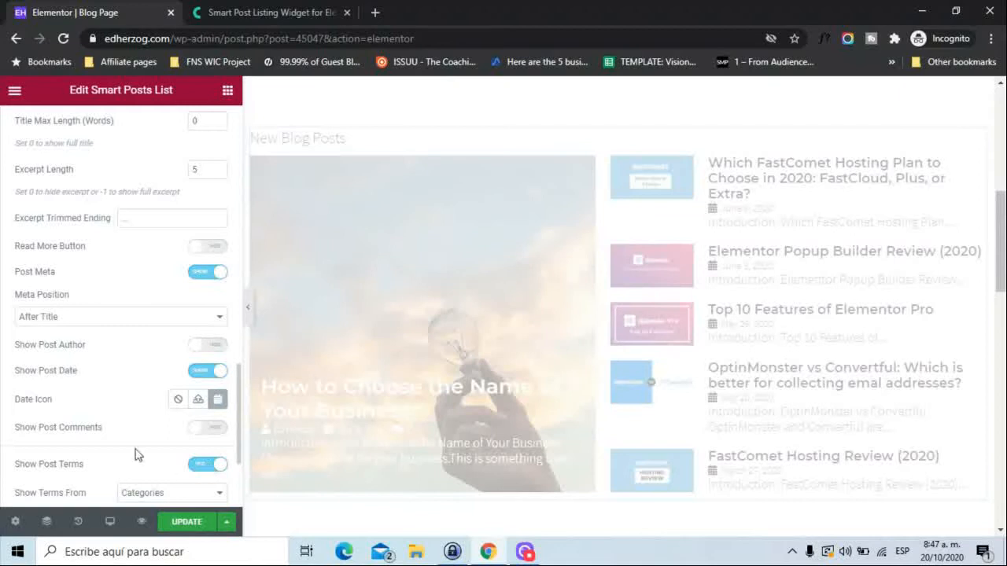
scroll(3, 448, down, 3)
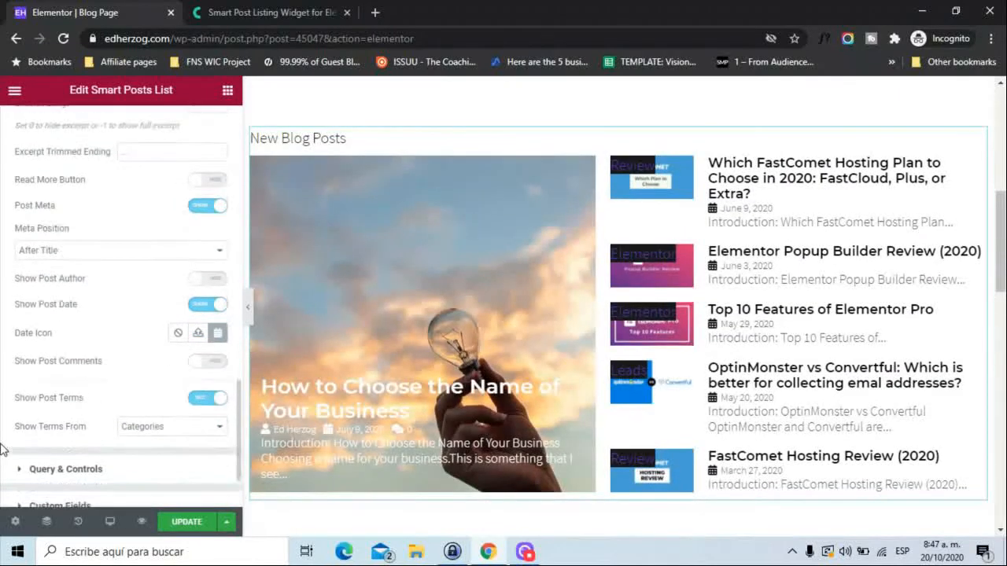
click(158, 382)
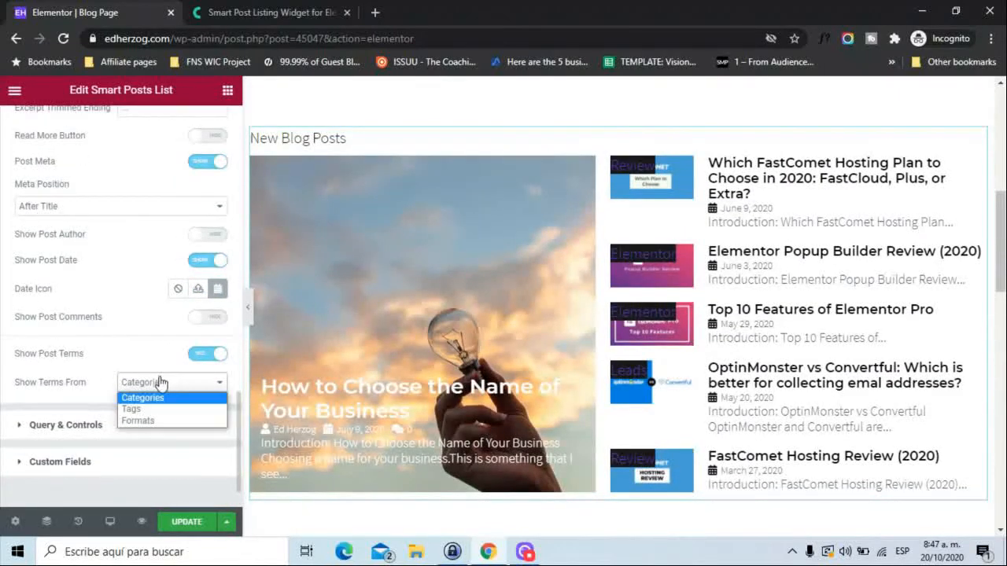
click(202, 361)
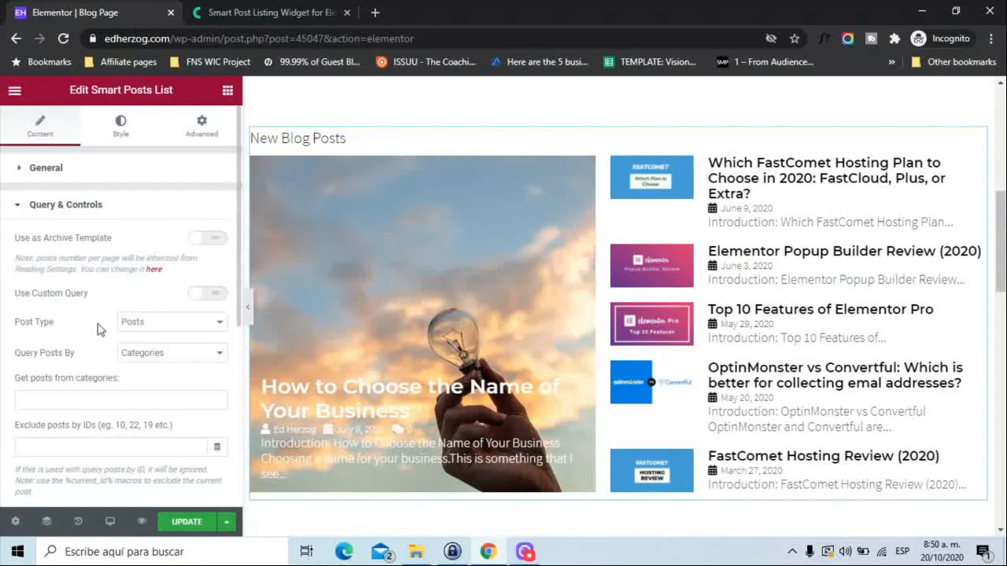
Review the Post Type, Query Posts By and category choices under Query & Controls, keeping Posts and Categories.
click(150, 329)
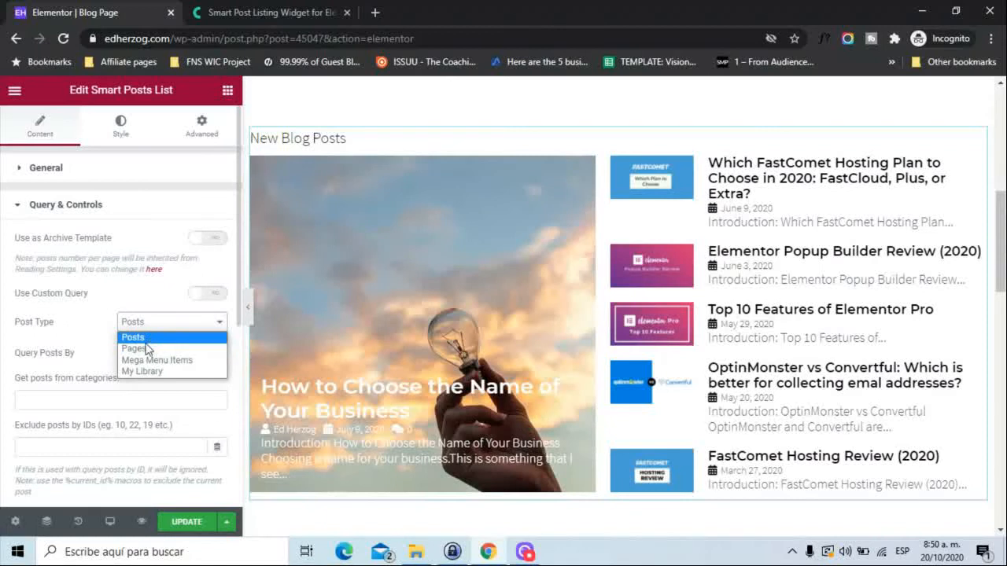
click(67, 346)
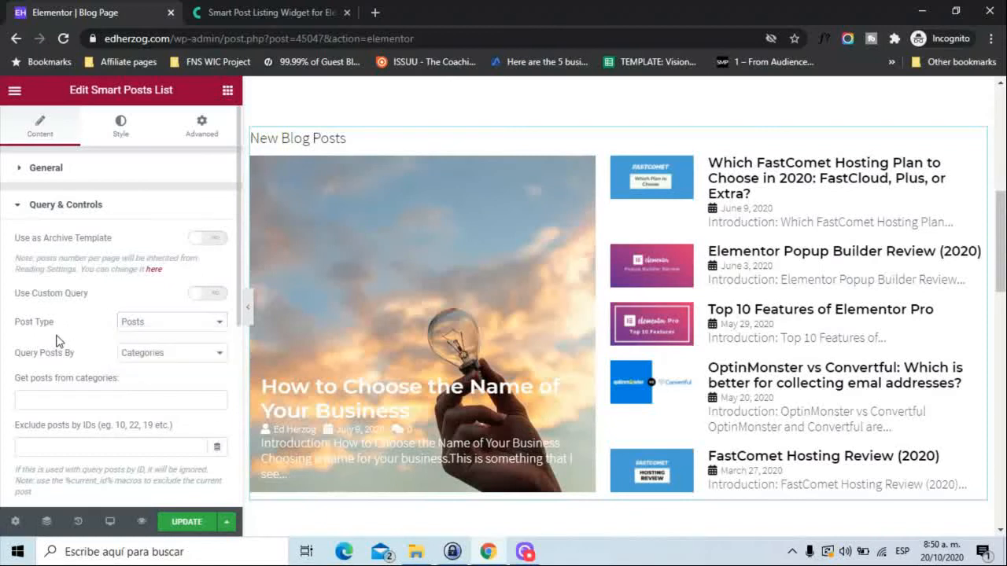
click(145, 354)
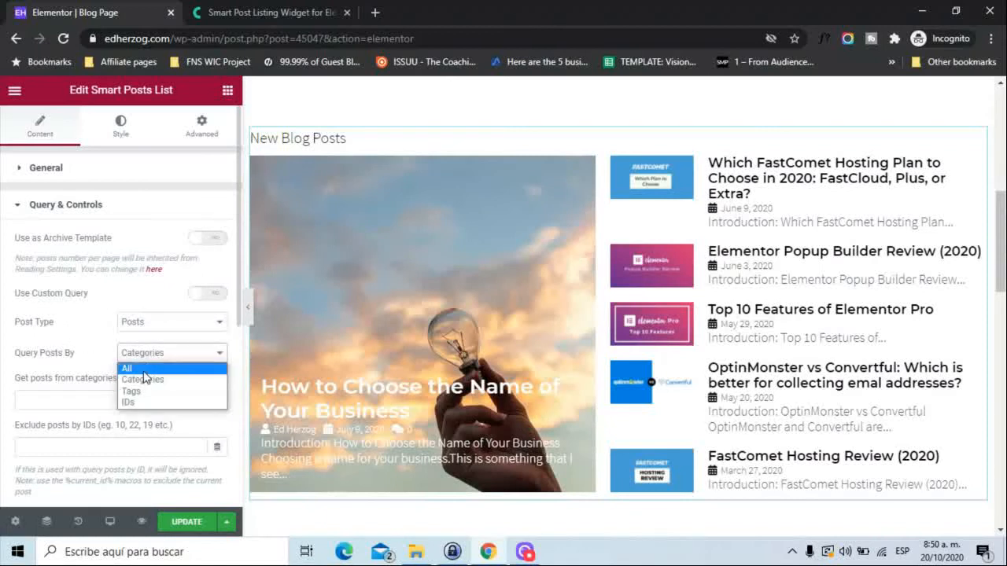
click(2, 385)
click(152, 396)
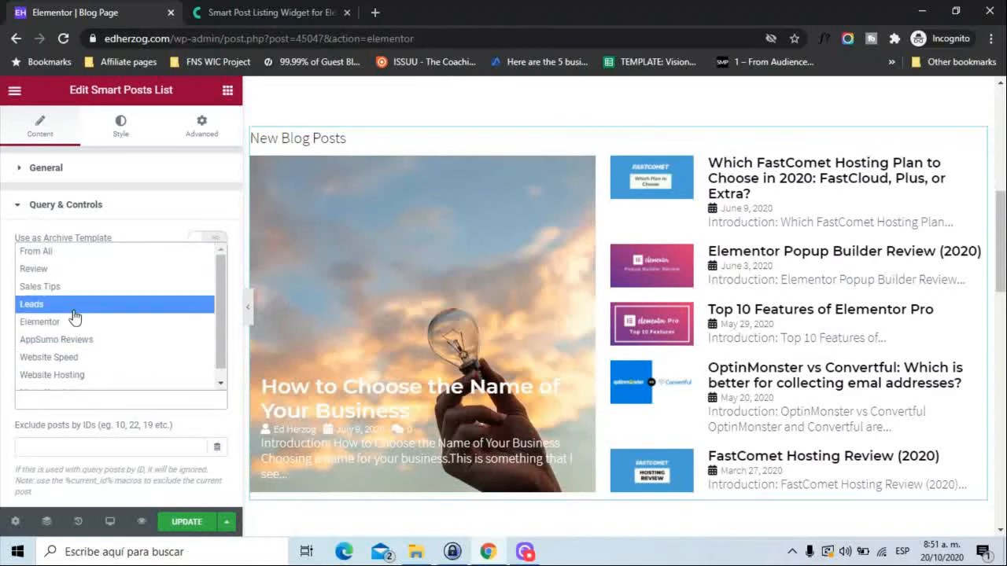
click(2, 346)
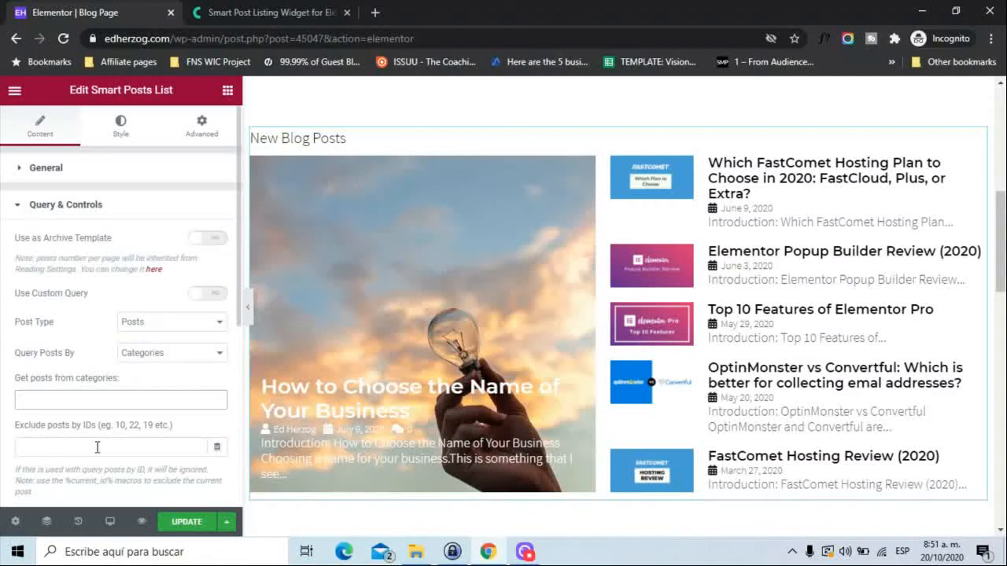
Review the Order and Order by options of the posts query, keeping DESC and Date.
scroll(236, 327, down, 4)
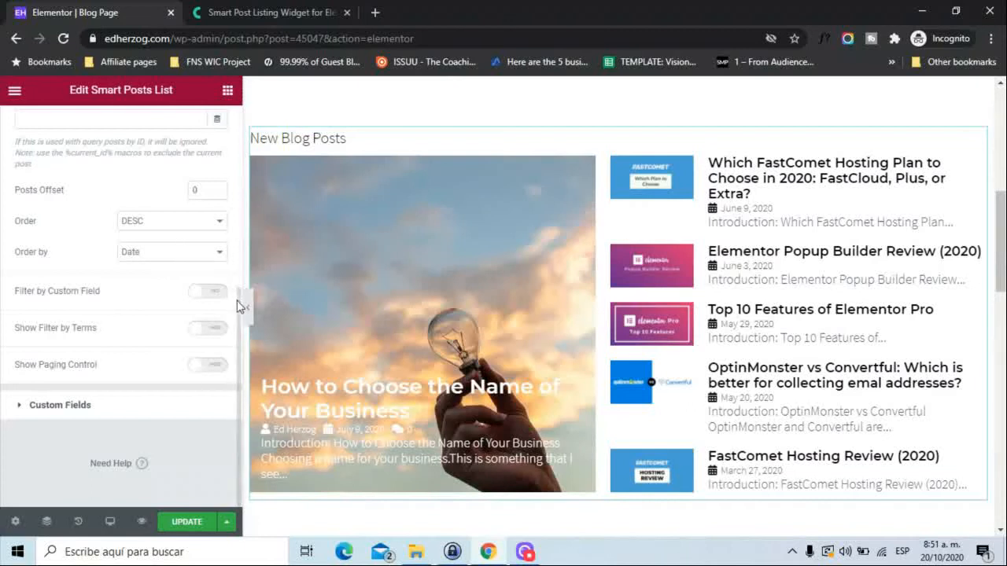
drag(239, 307, 228, 257)
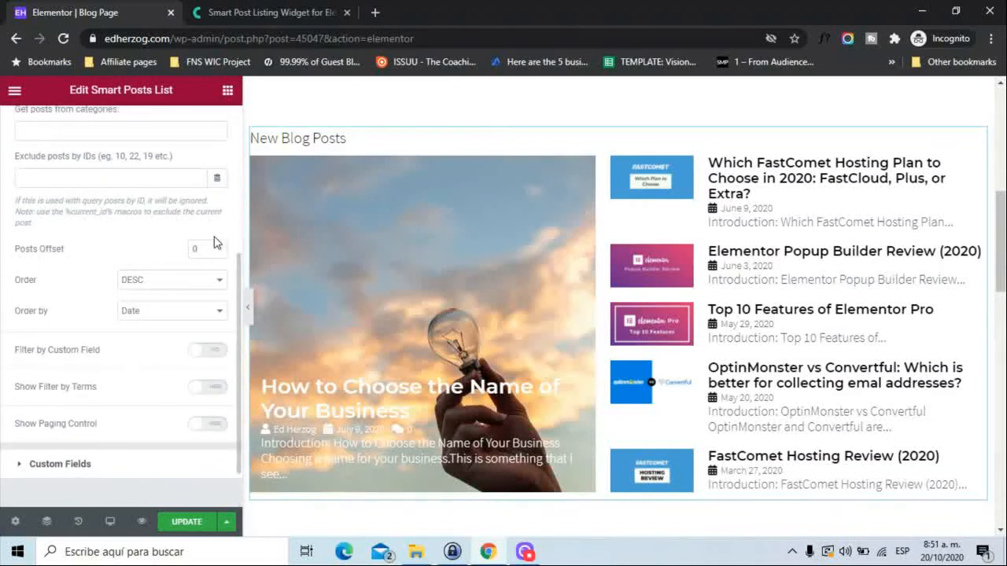
click(180, 288)
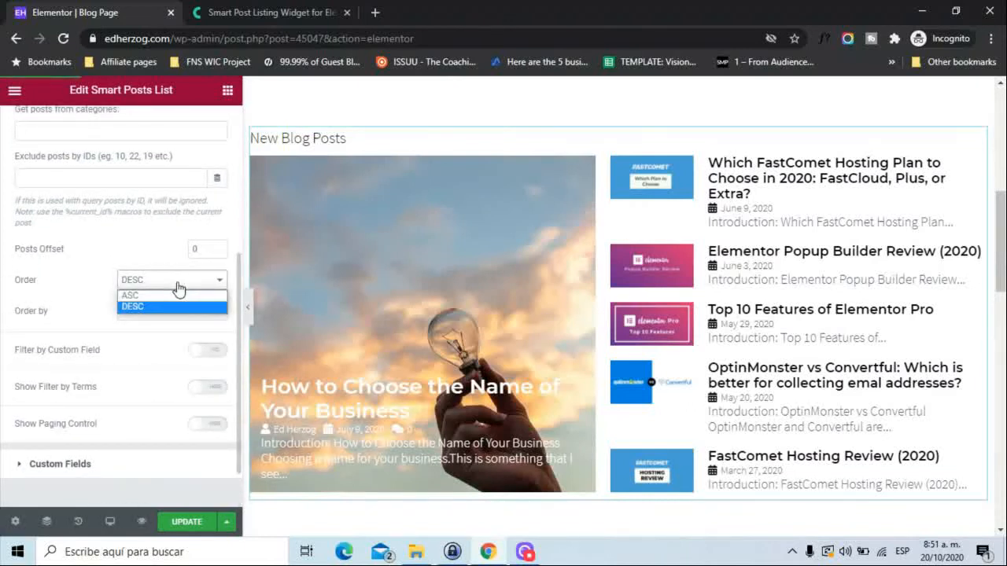
click(179, 289)
click(164, 314)
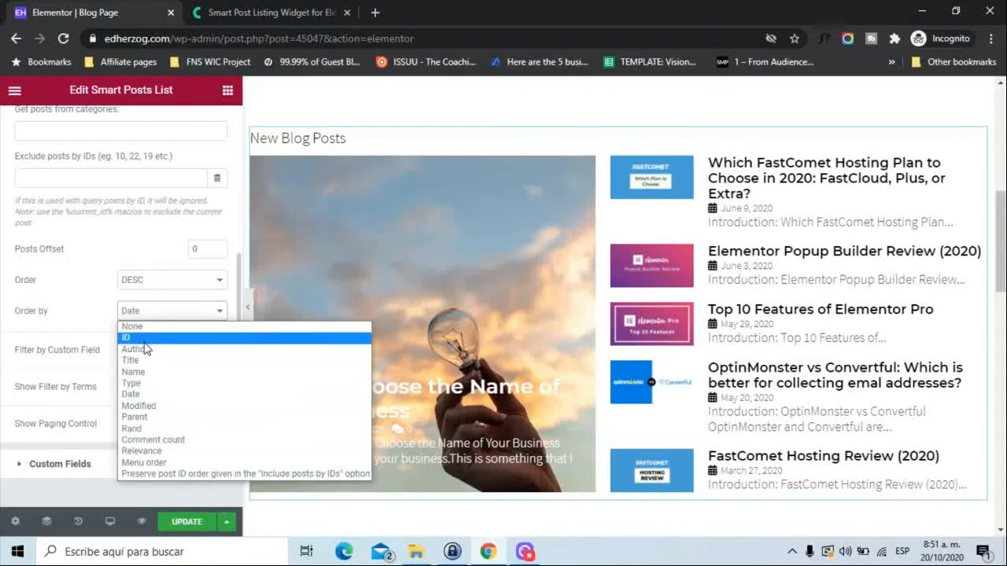
click(3, 365)
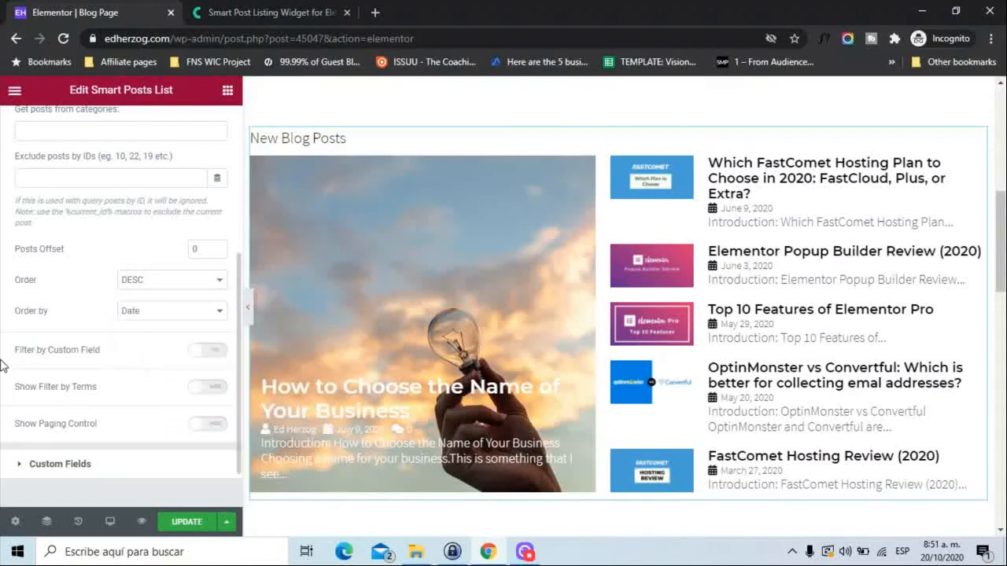
Try Filter by Custom Field and then Show Filter by Terms for the posts list, switching each one off again.
click(215, 351)
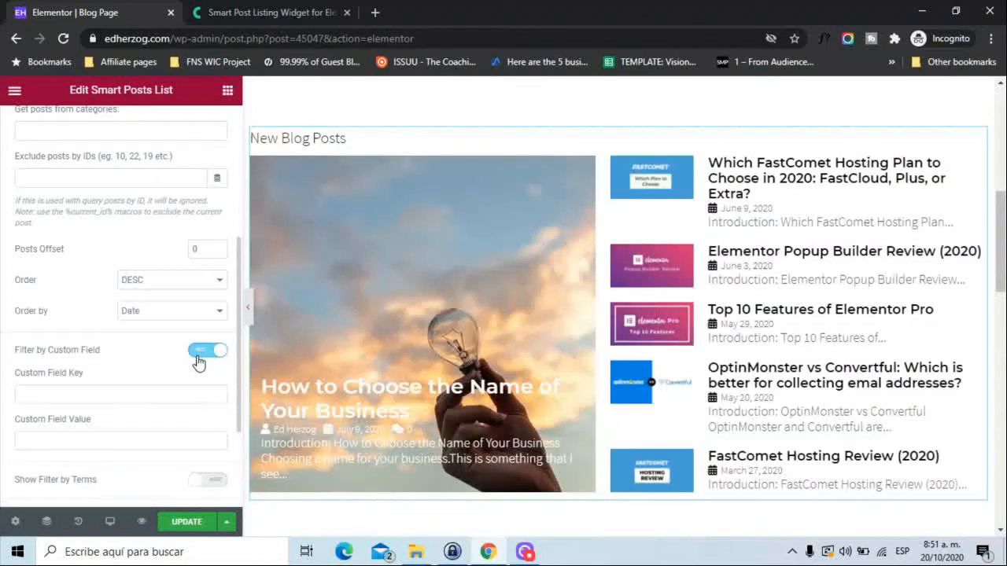
click(199, 354)
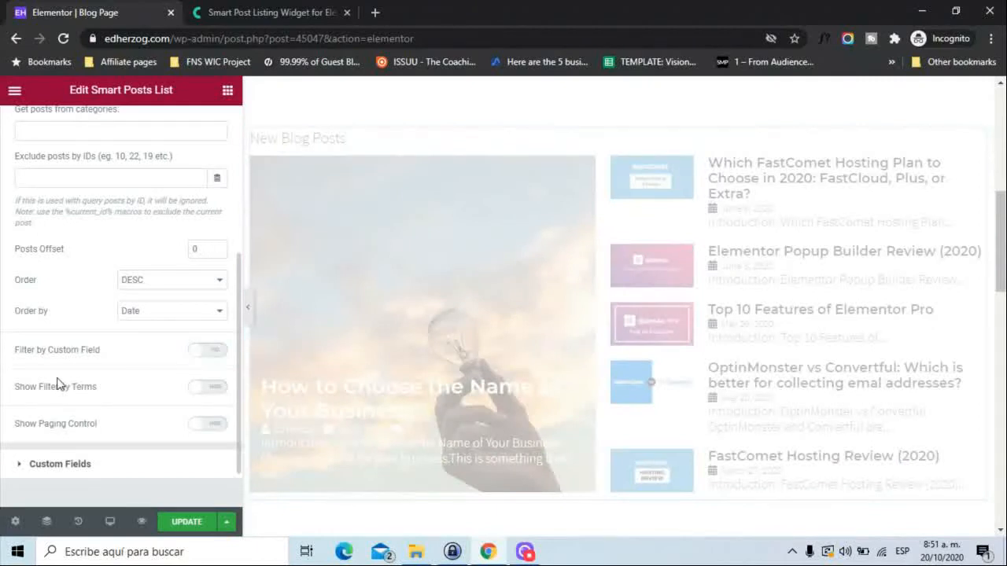
click(208, 387)
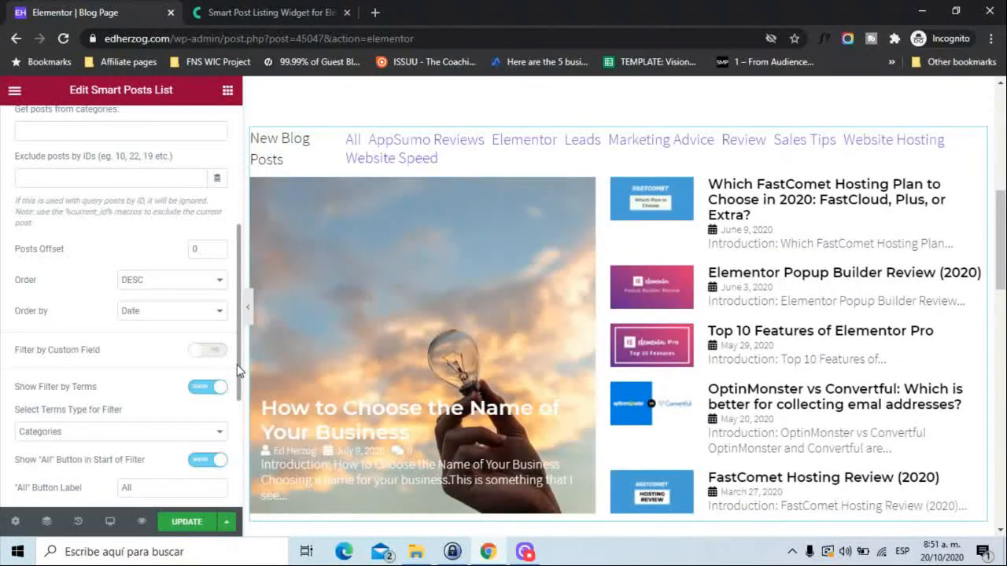
drag(236, 365, 236, 419)
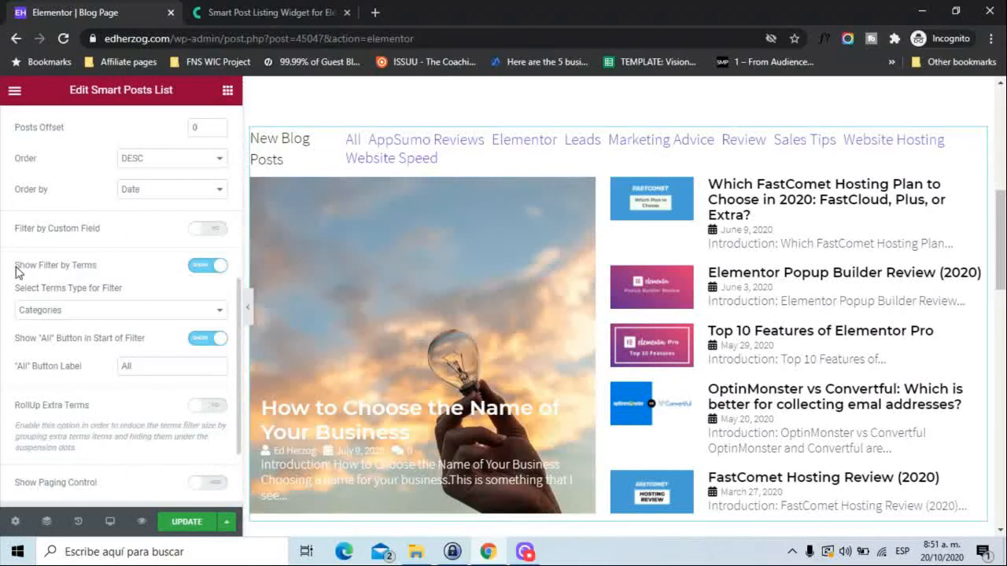
click(205, 268)
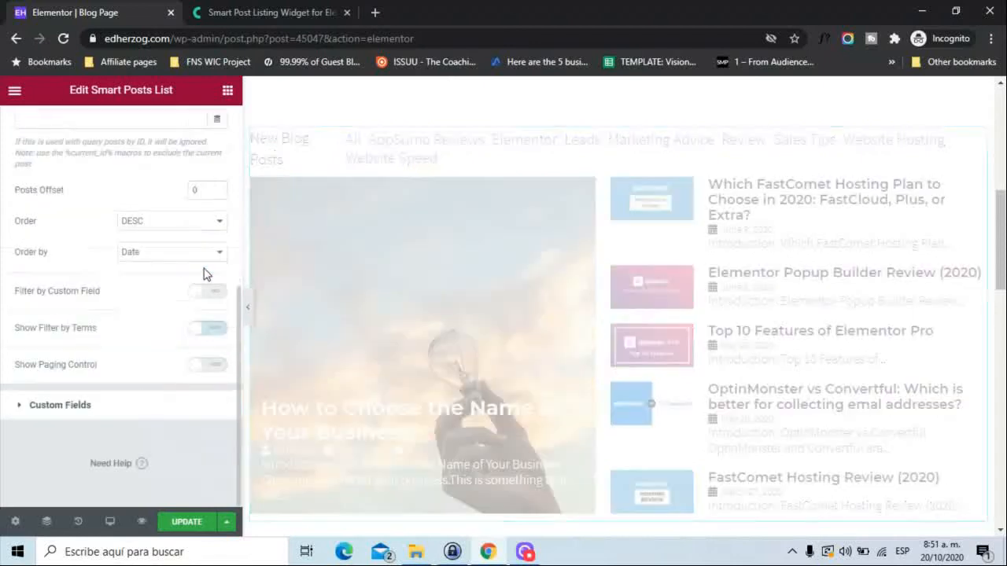
Try Show Paging Control, check the control arrow types while keeping Angle, and hide the paging control again.
click(59, 368)
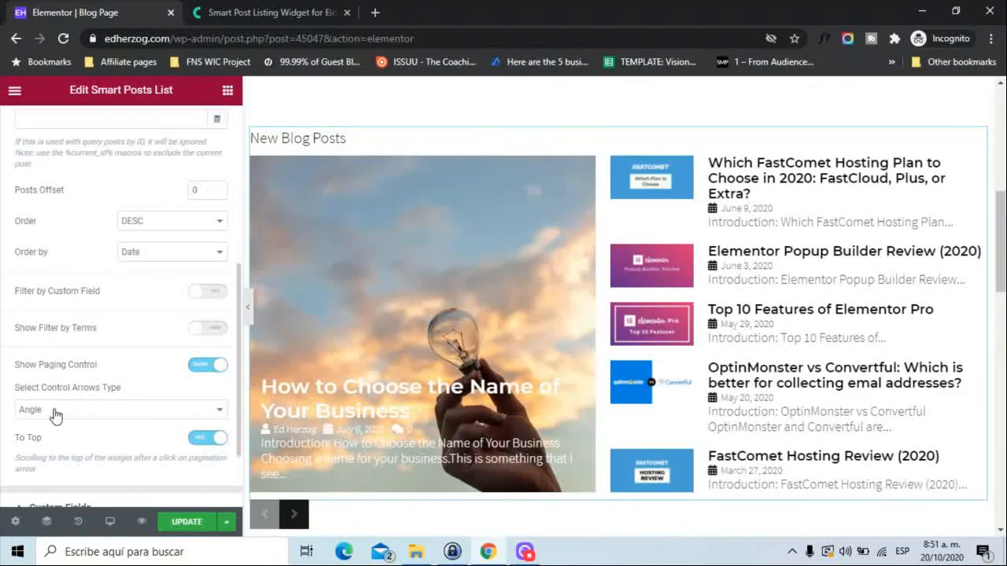
click(110, 412)
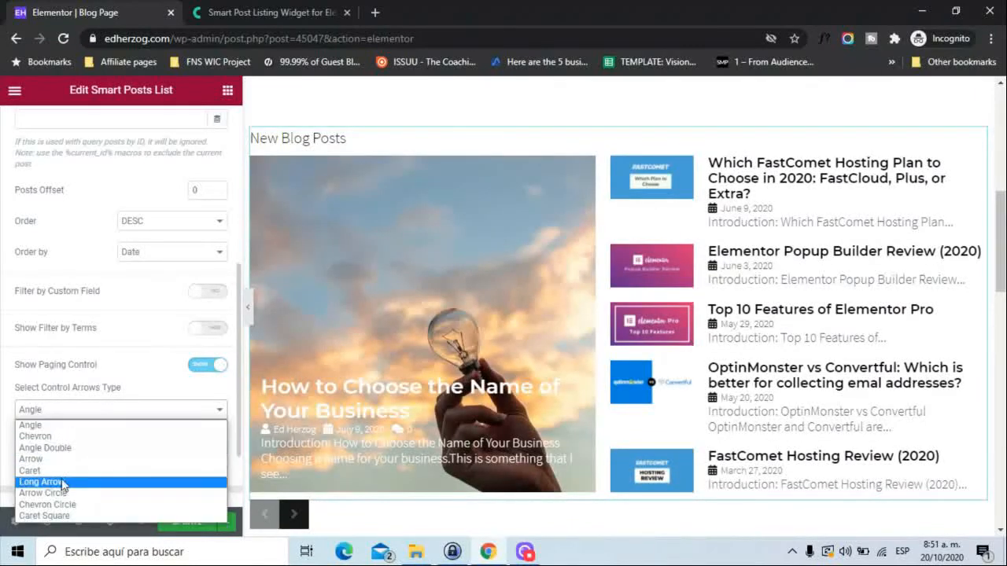
click(4, 435)
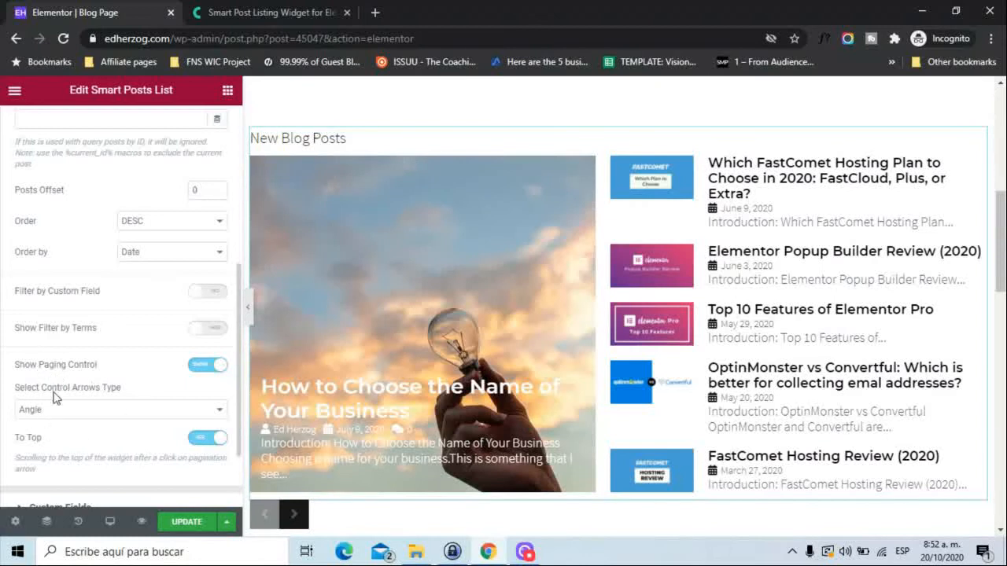
click(199, 368)
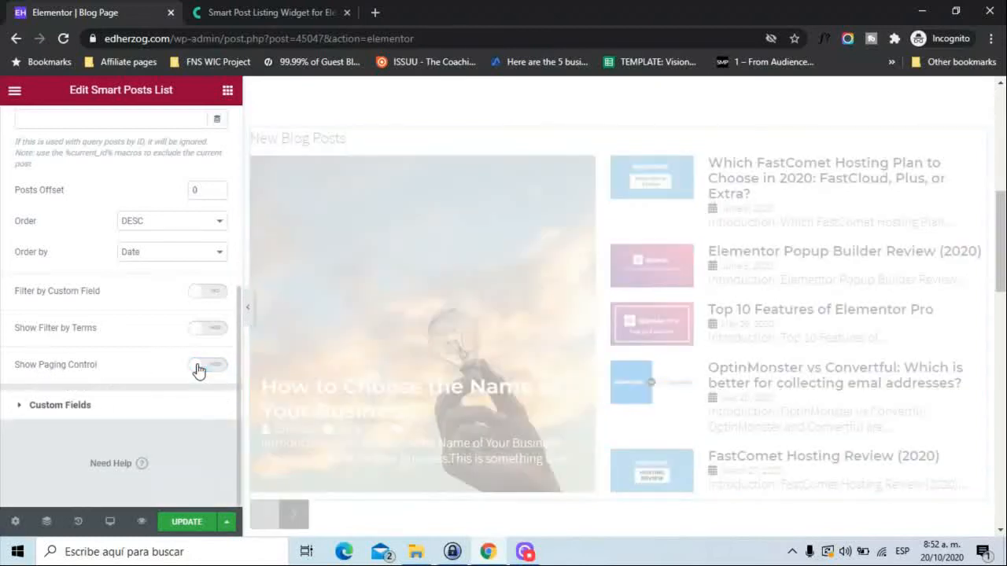
Try Show Meta Before/After Title in the Custom Fields settings, and turn it off again.
click(60, 404)
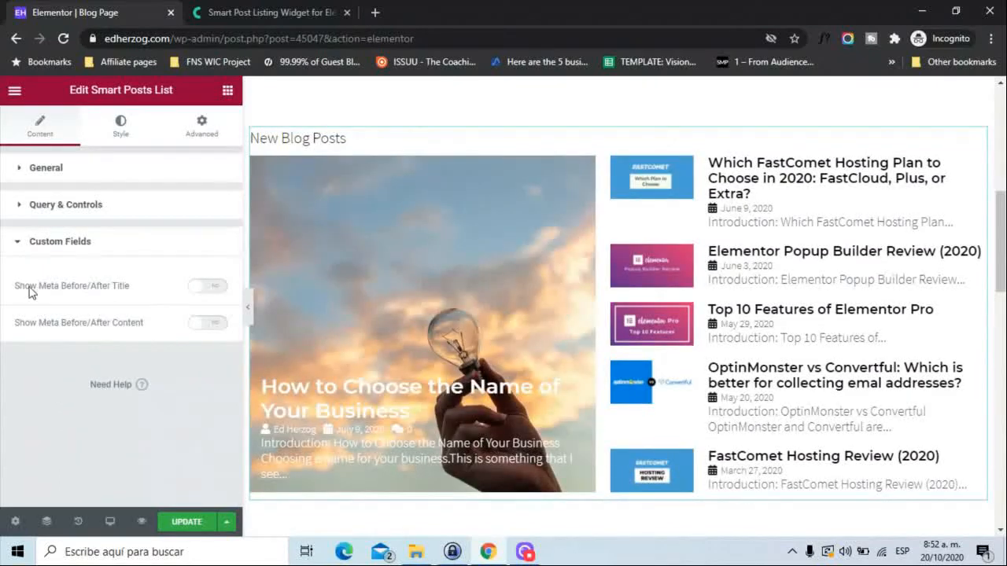
click(209, 287)
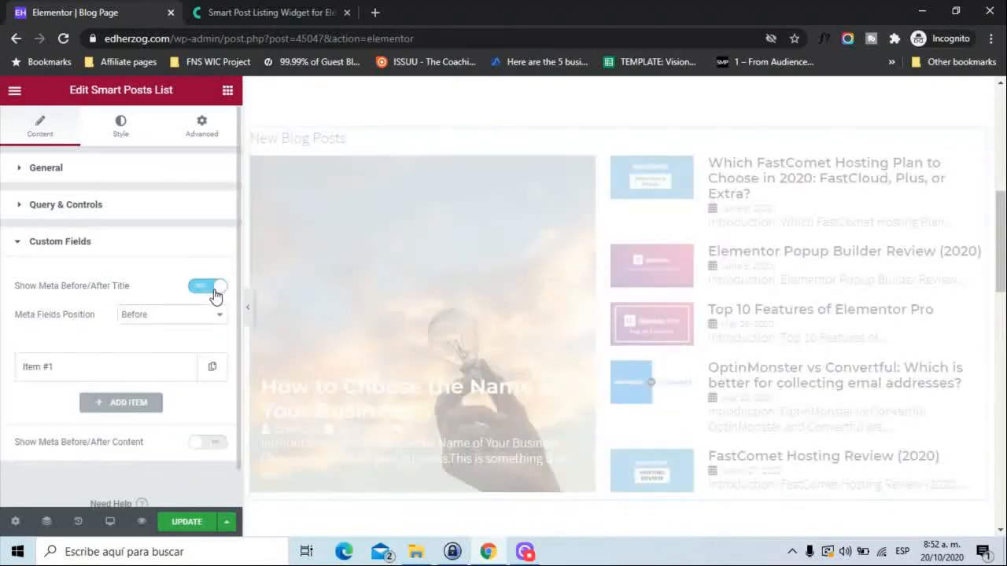
click(214, 291)
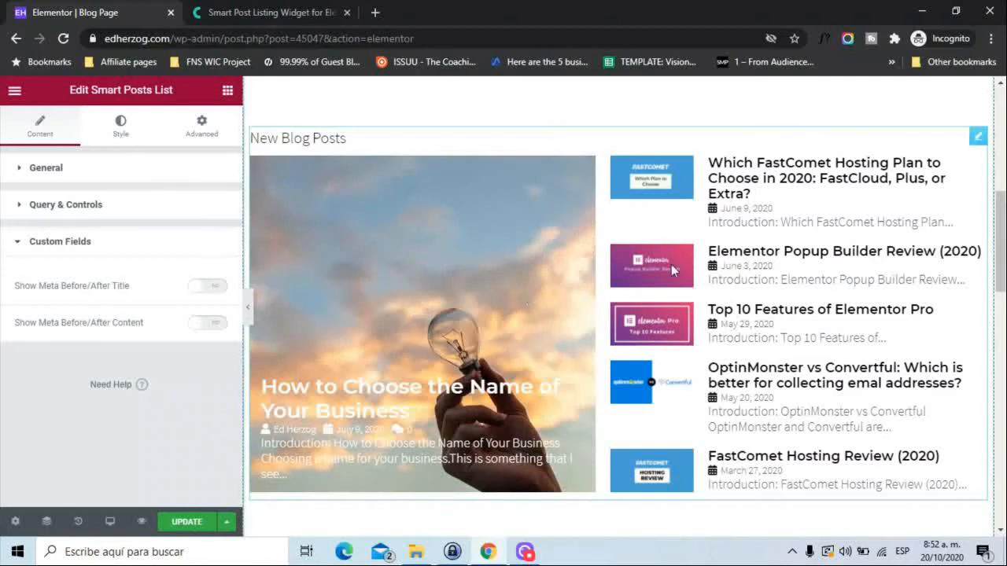
Look through the style sections of the Smart Posts List, from Posts Wrapper to Loader Styles.
click(118, 136)
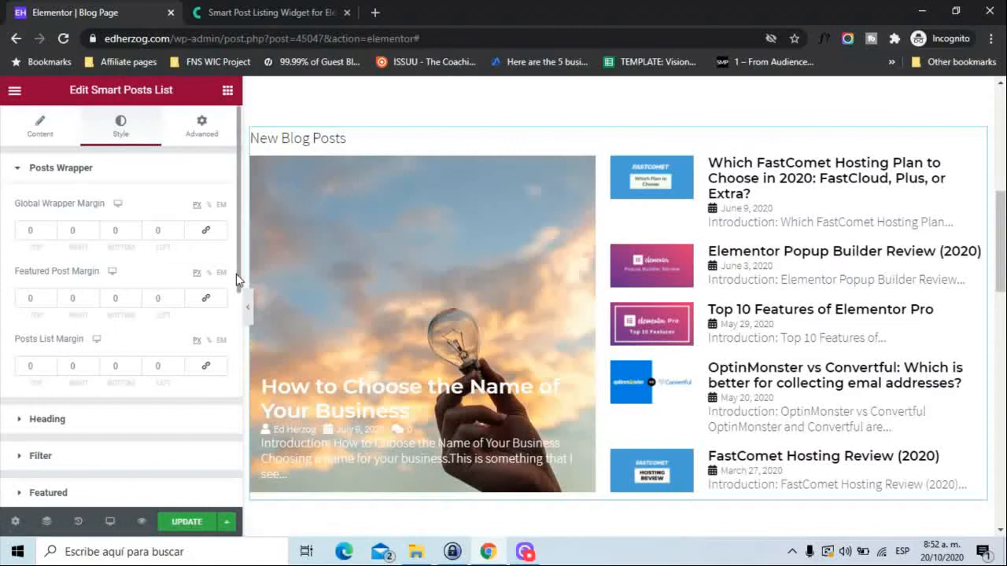
scroll(236, 275, down, 5)
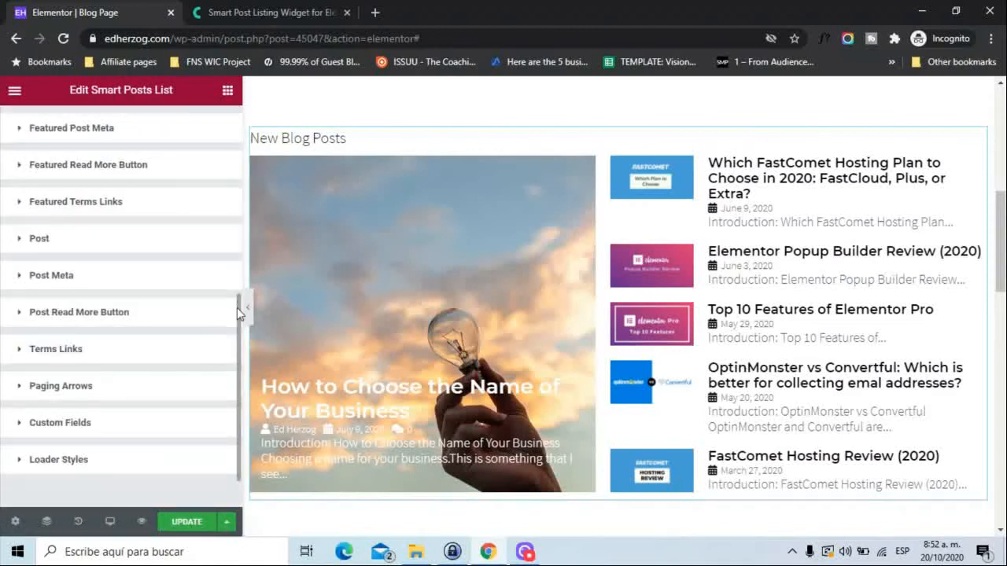
mouse_move(238, 316)
mouse_down()
mouse_move(240, 164)
mouse_move(231, 366)
mouse_move(235, 120)
mouse_move(234, 298)
mouse_up()
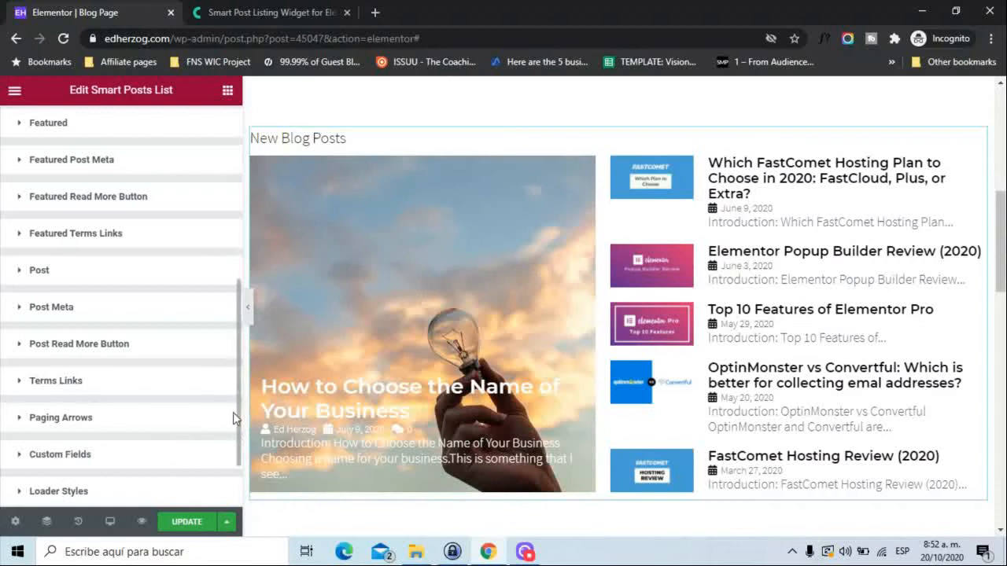
drag(236, 410, 240, 292)
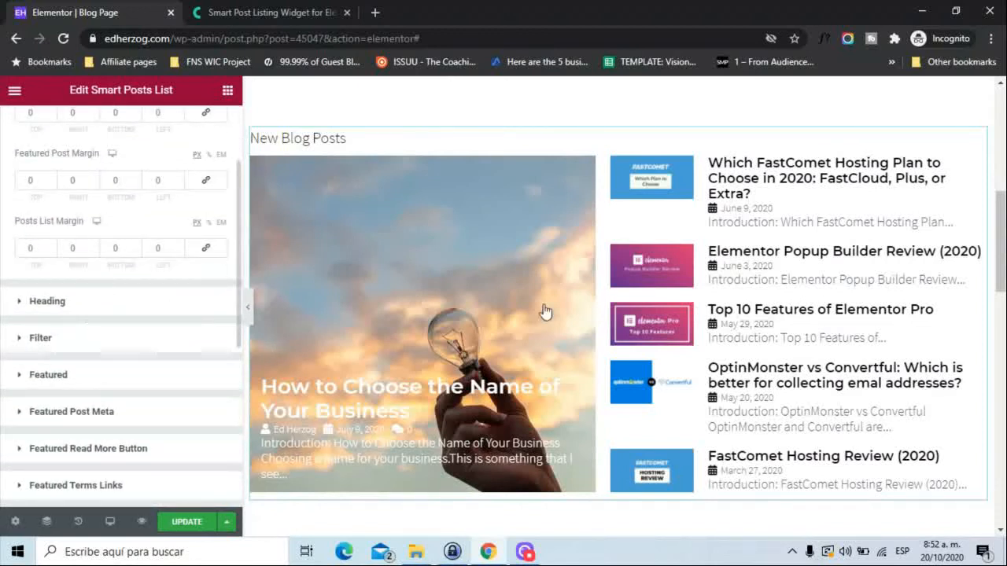
Switch to Crocoblock's Smart Posts Listing demo page and examine its sample post list layouts.
click(285, 9)
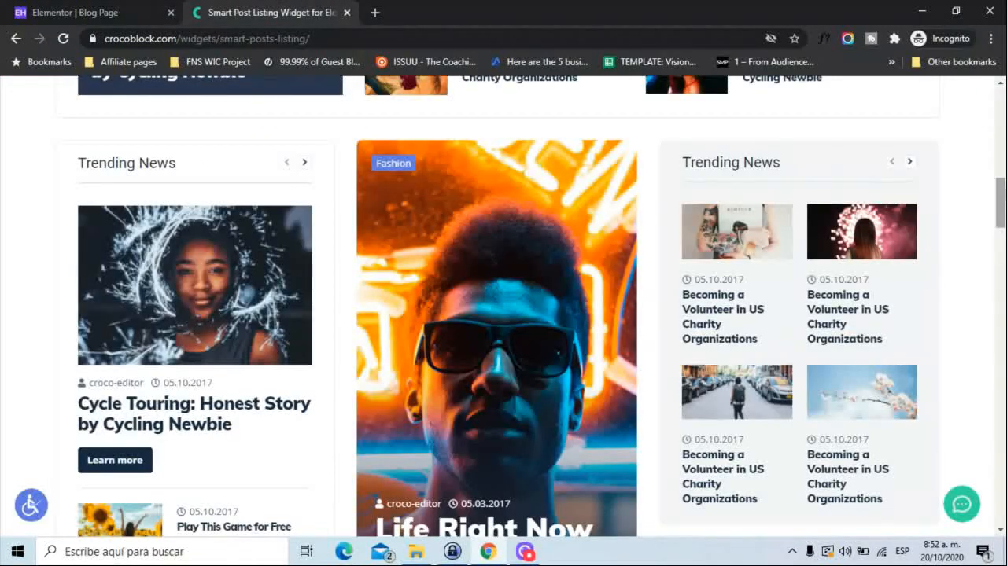
scroll(595, 194, up, 5)
scroll(503, 307, down, 3)
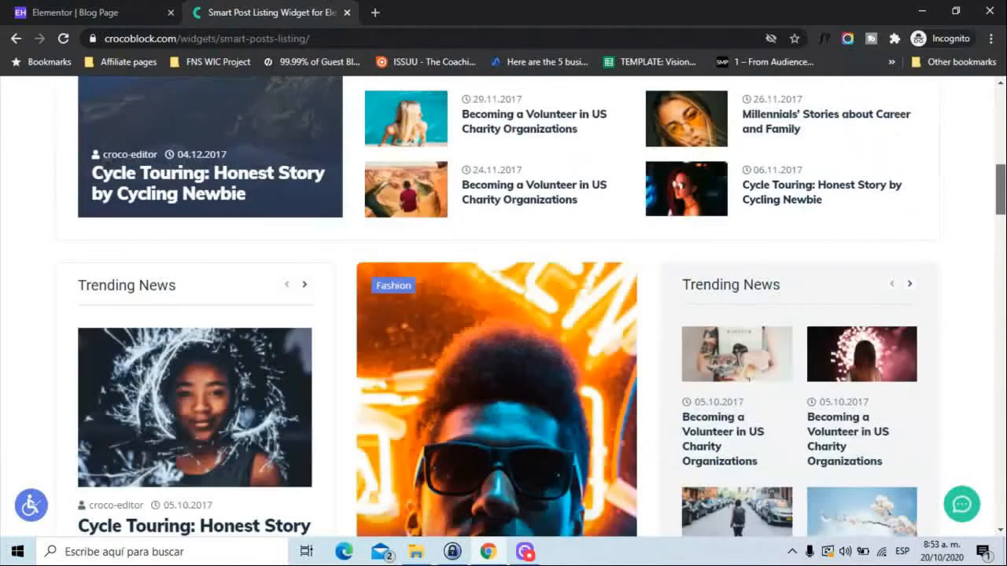
Compare the Smart Posts List on the blog page in Elementor with the sample layouts on Crocoblock's Smart Posts Listing demo page.
click(164, 10)
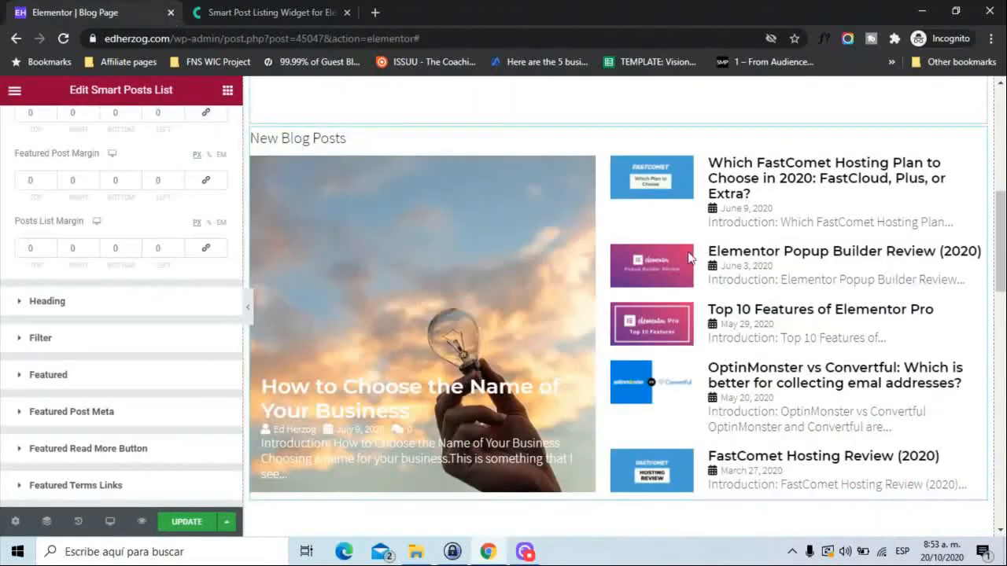
click(286, 8)
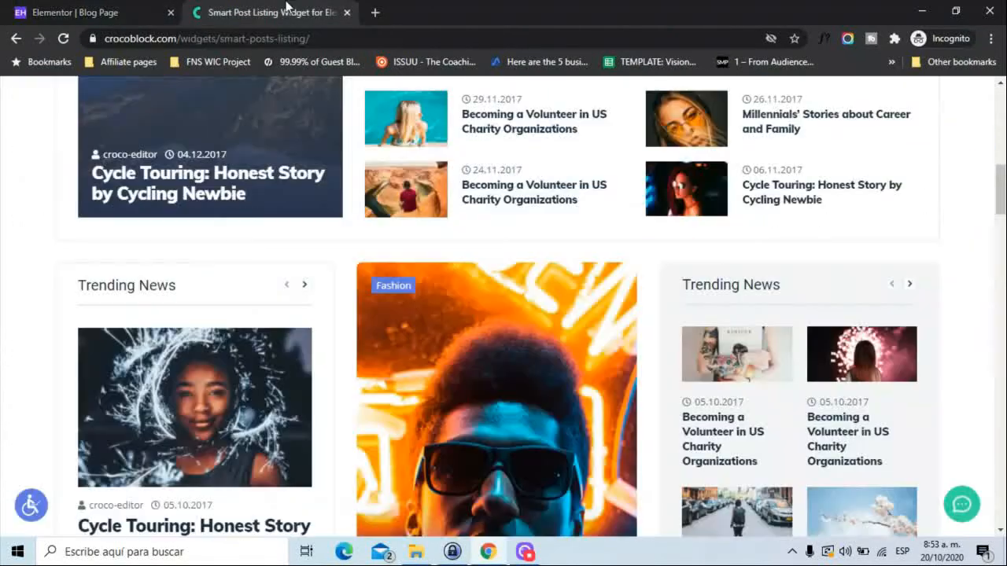
click(55, 9)
click(228, 8)
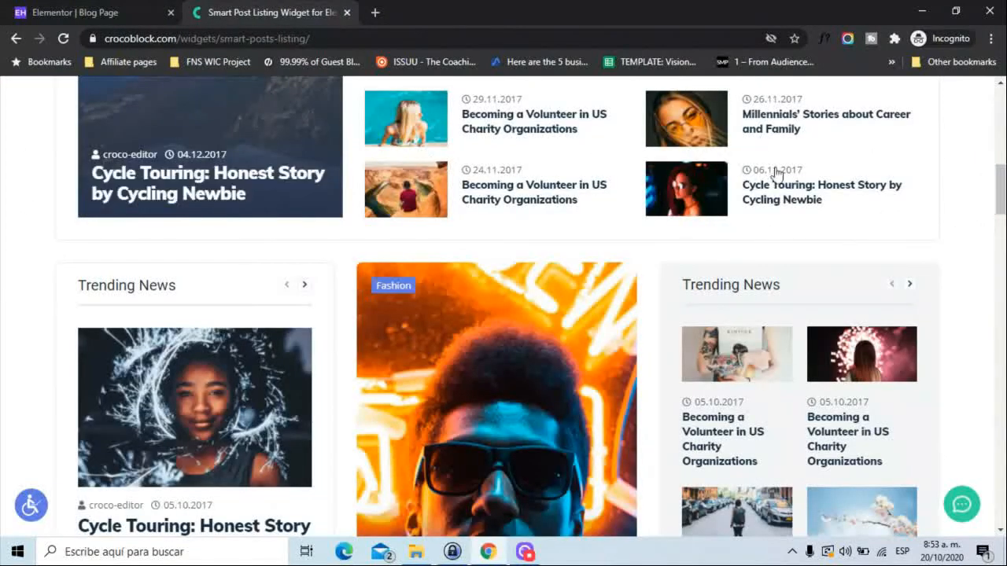
scroll(999, 189, up, 4)
scroll(503, 314, down, 2)
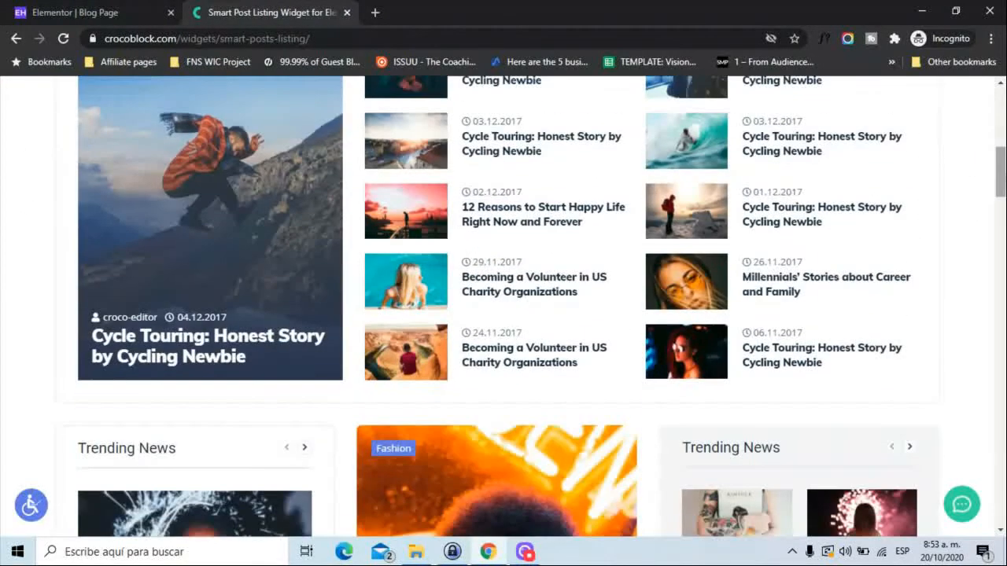
click(102, 12)
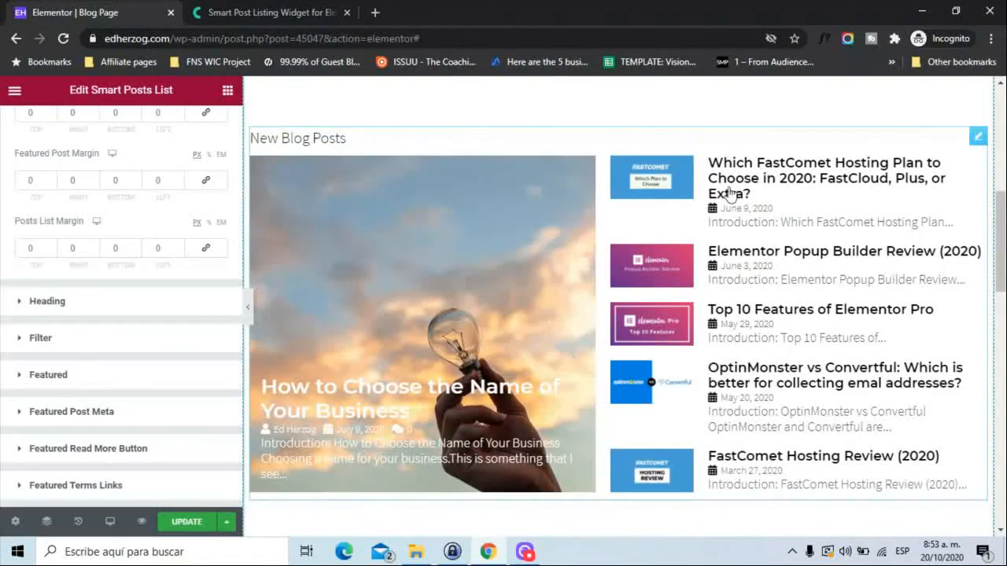
click(226, 12)
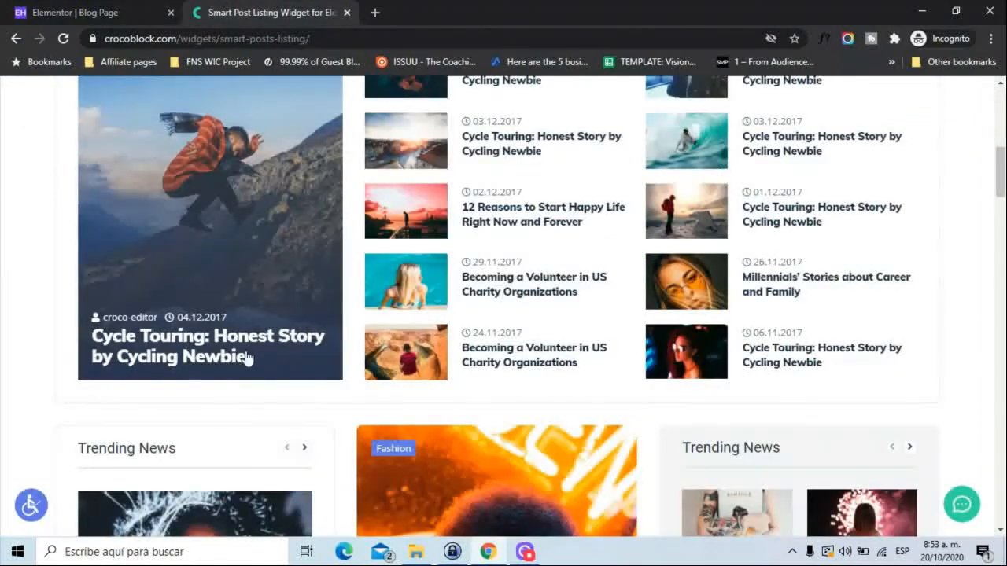
mouse_move(1004, 166)
mouse_down()
mouse_move(1003, 436)
mouse_move(1001, 166)
mouse_up()
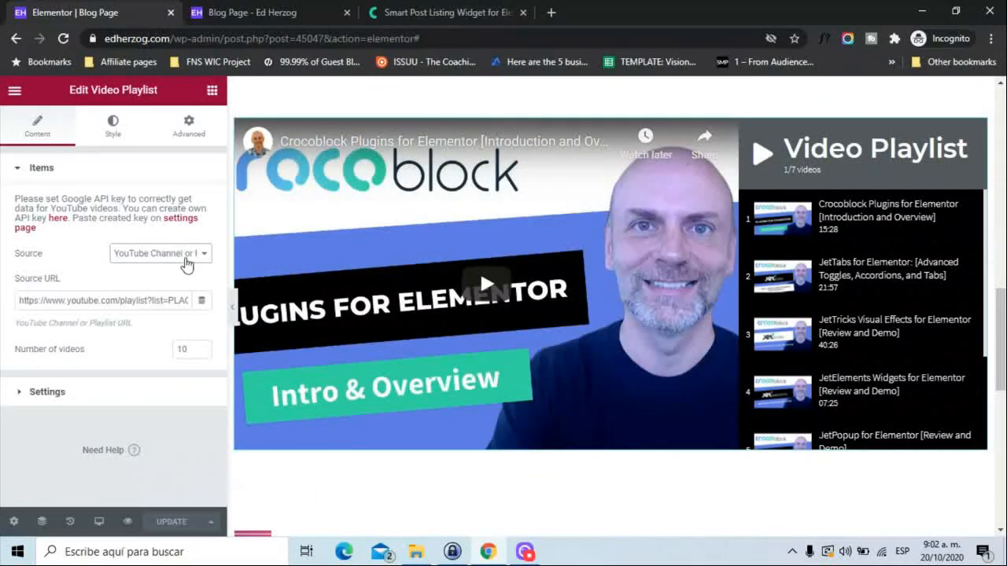
Check the source options of the Video Playlist, keeping YouTube Channel or Playlist, and open its Settings section.
click(197, 254)
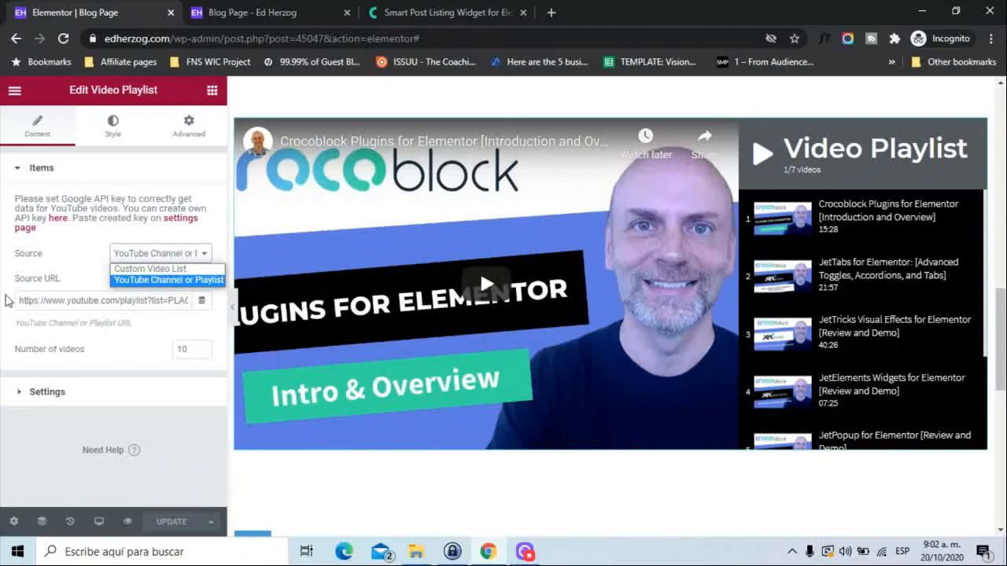
click(3, 297)
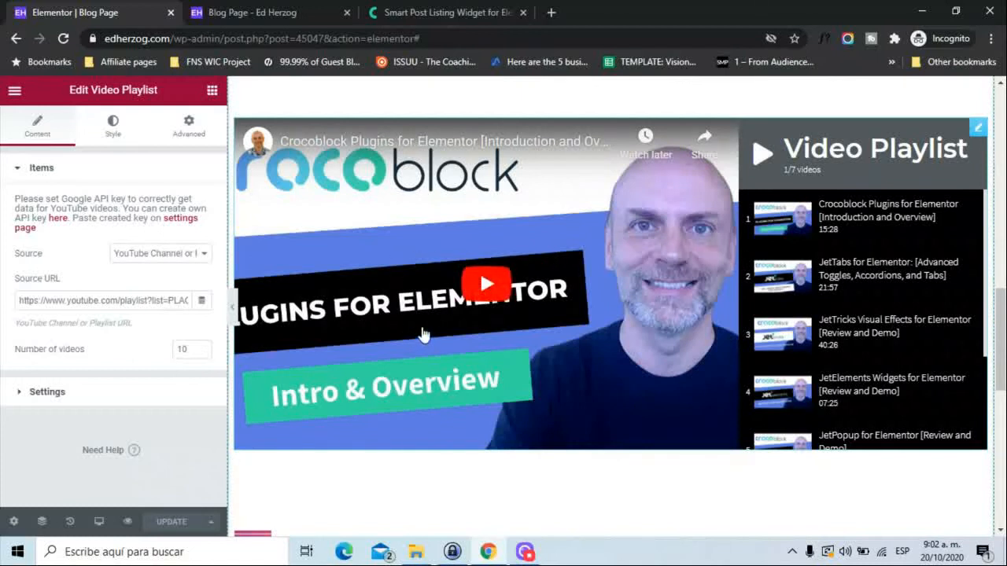
click(31, 393)
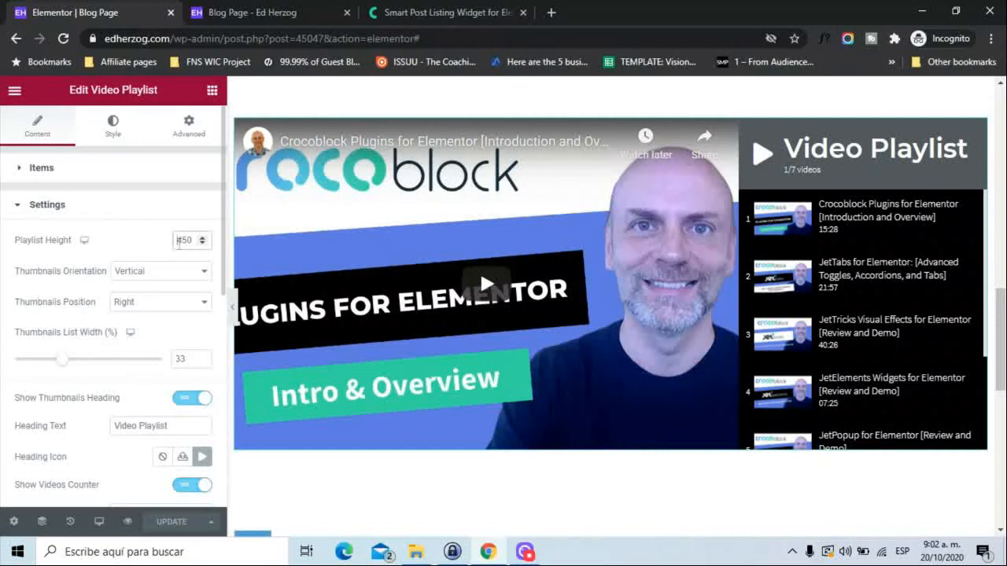
Try a Video Playlist height of 300, and set it back to 450.
drag(179, 243, 198, 247)
text(300)
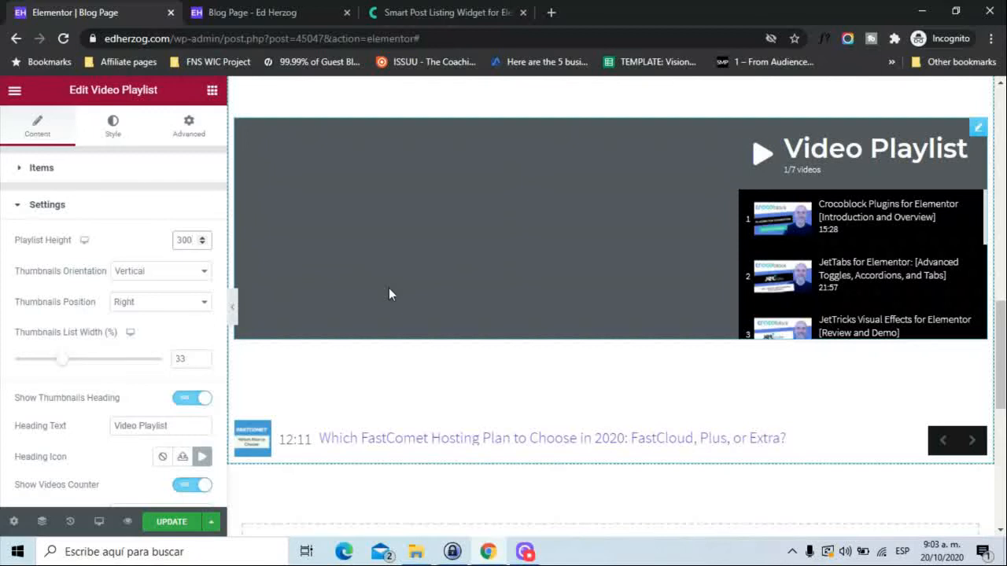
key(BackSpace)
key(BackSpace)
text(450)
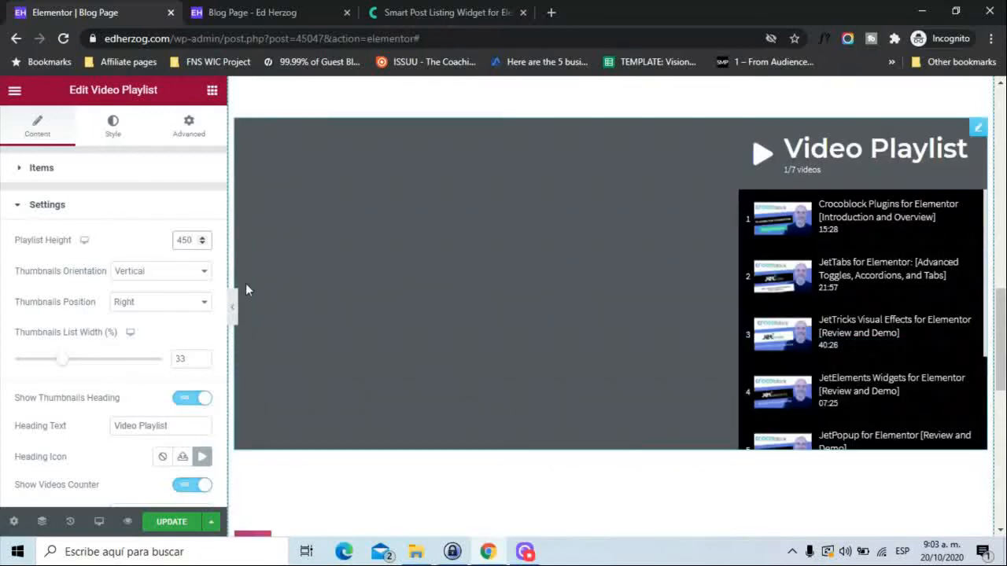
Try the Horizontal thumbnails orientation for the Video Playlist, and return it to Vertical.
click(196, 273)
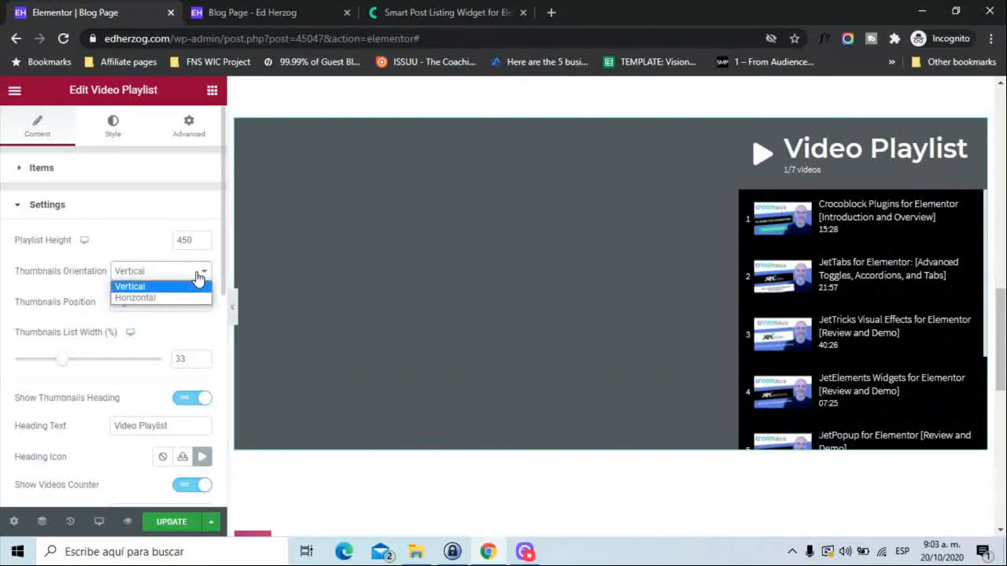
click(138, 300)
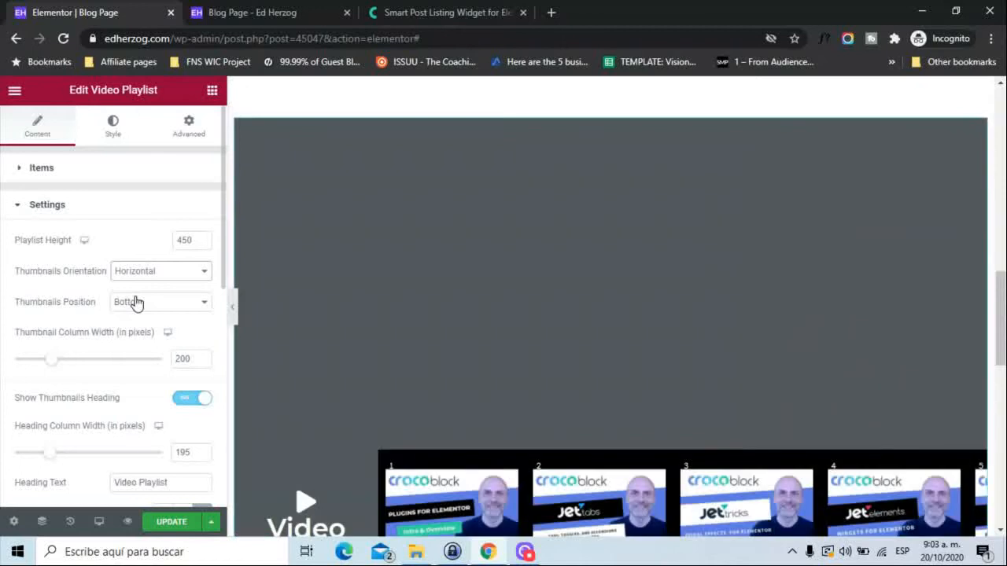
click(167, 277)
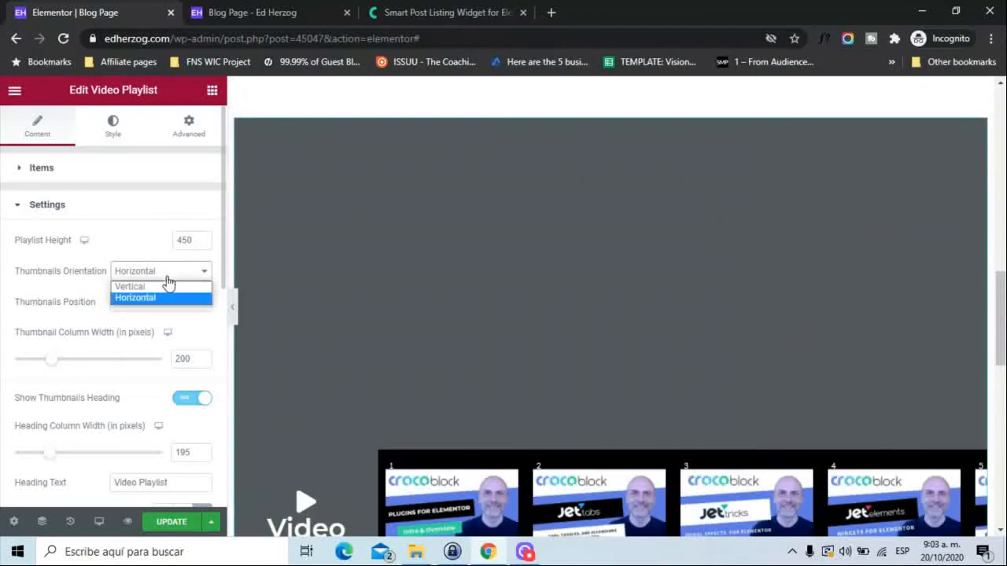
click(151, 288)
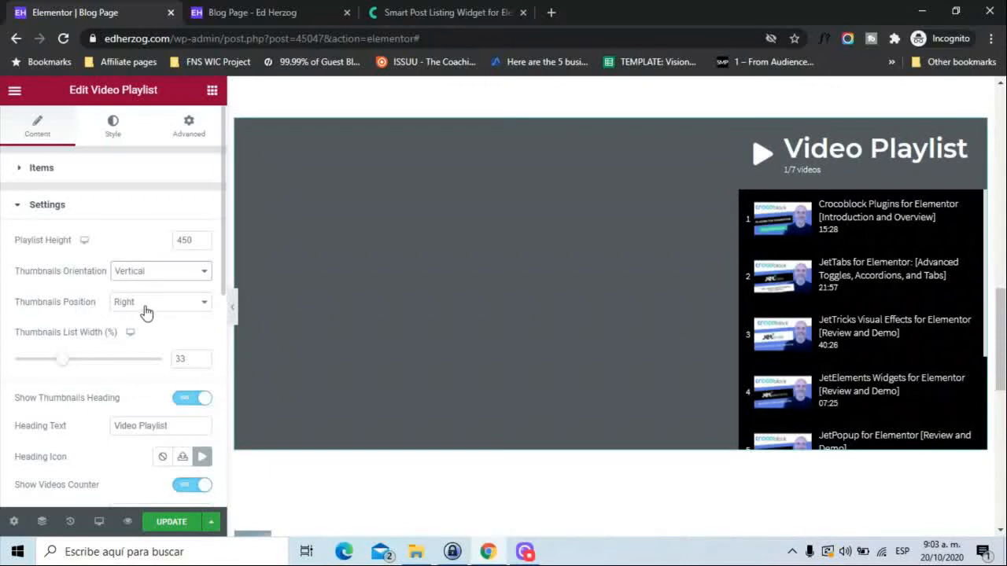
Check the thumbnails position choices under both Vertical and Horizontal orientation, and end with Vertical orientation and the Right position.
click(145, 306)
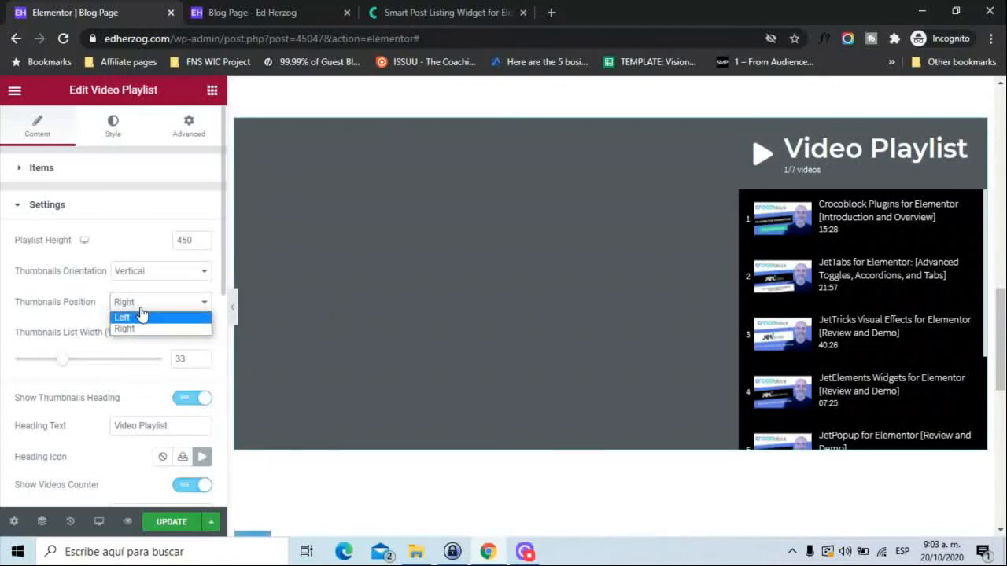
click(142, 272)
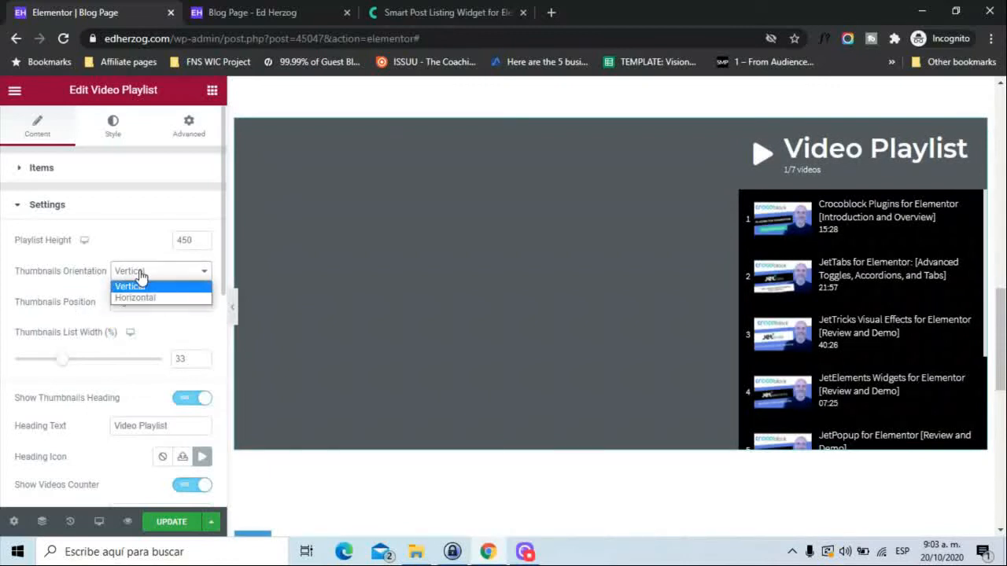
click(138, 297)
click(142, 303)
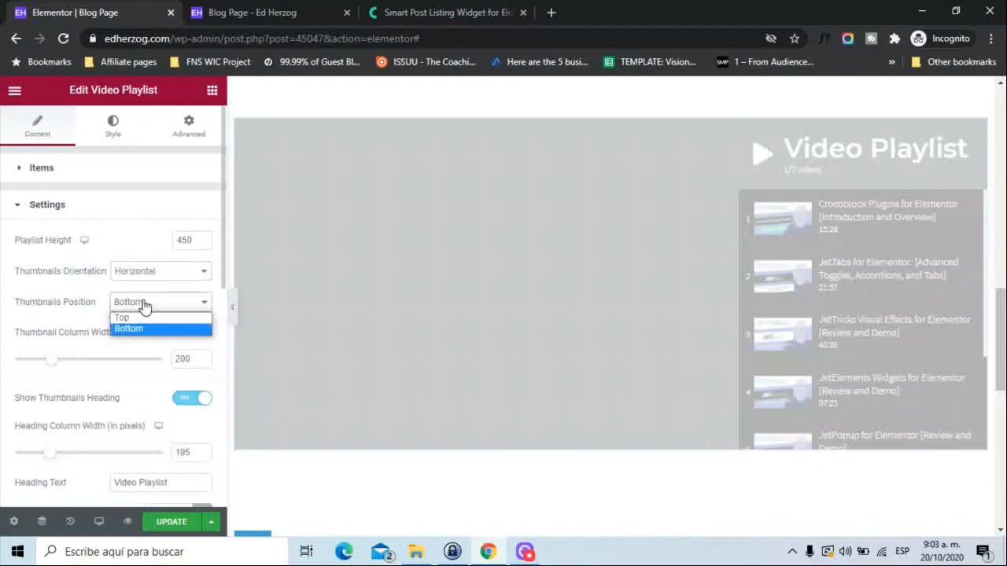
click(144, 306)
click(176, 272)
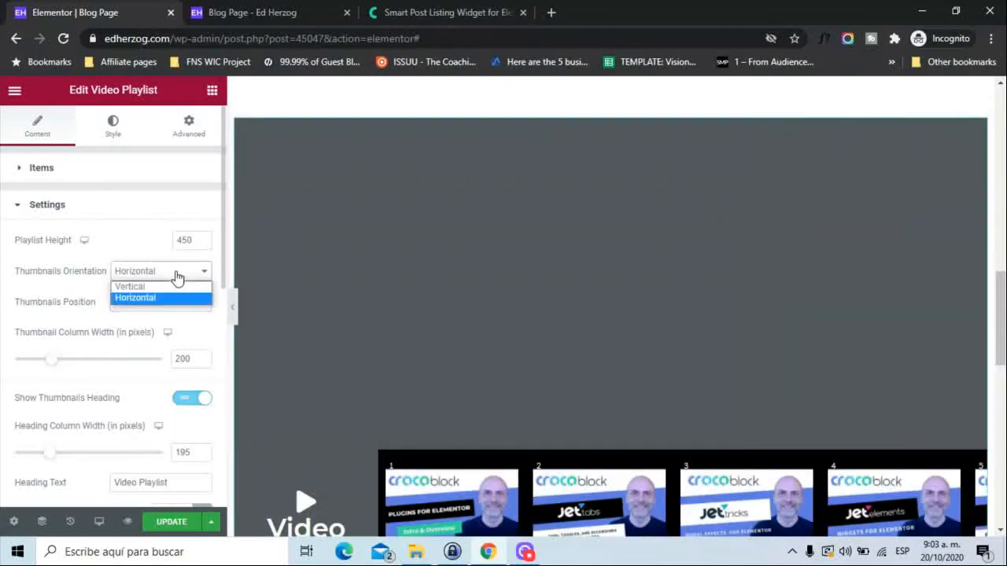
click(156, 288)
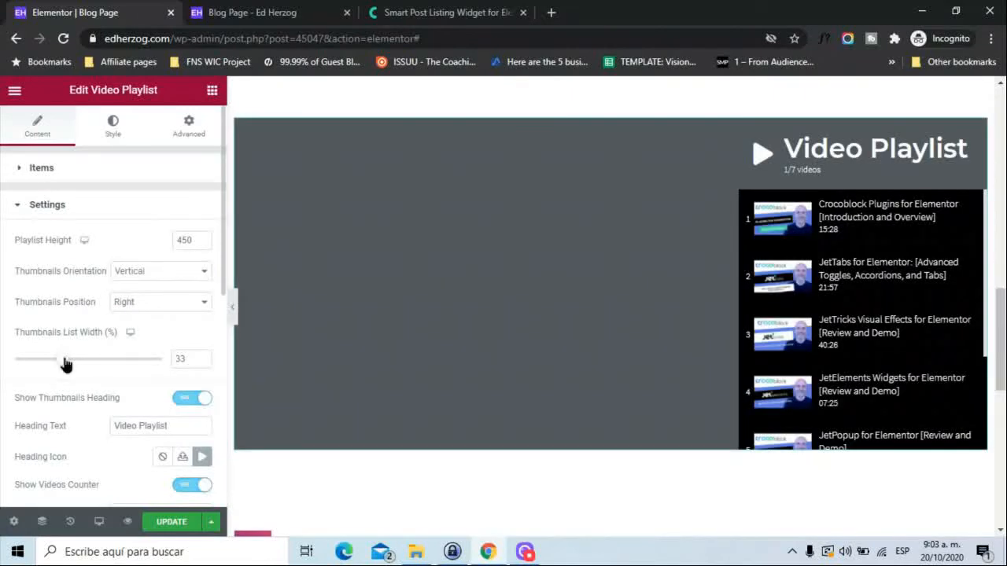
Set the thumbnails list width to 32.5%, and switch Show Videos Counter off and on again.
mouse_move(65, 364)
mouse_down()
mouse_move(94, 366)
mouse_move(66, 370)
mouse_up()
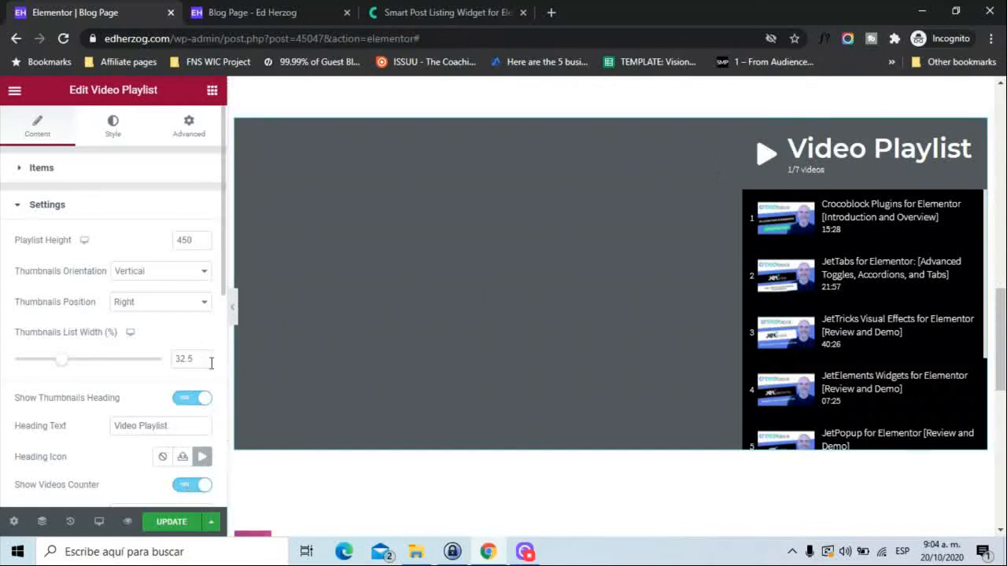
drag(223, 293, 220, 370)
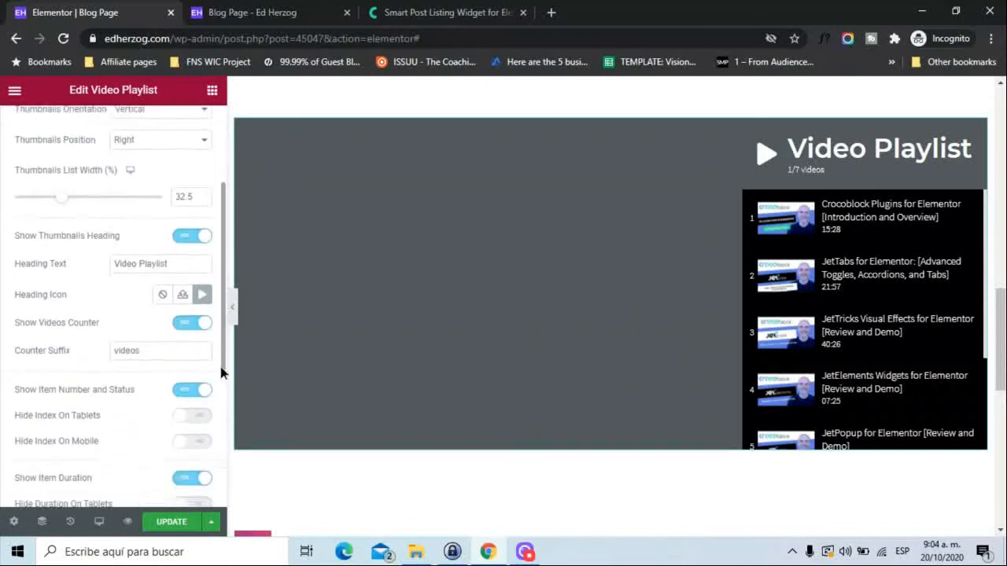
click(176, 330)
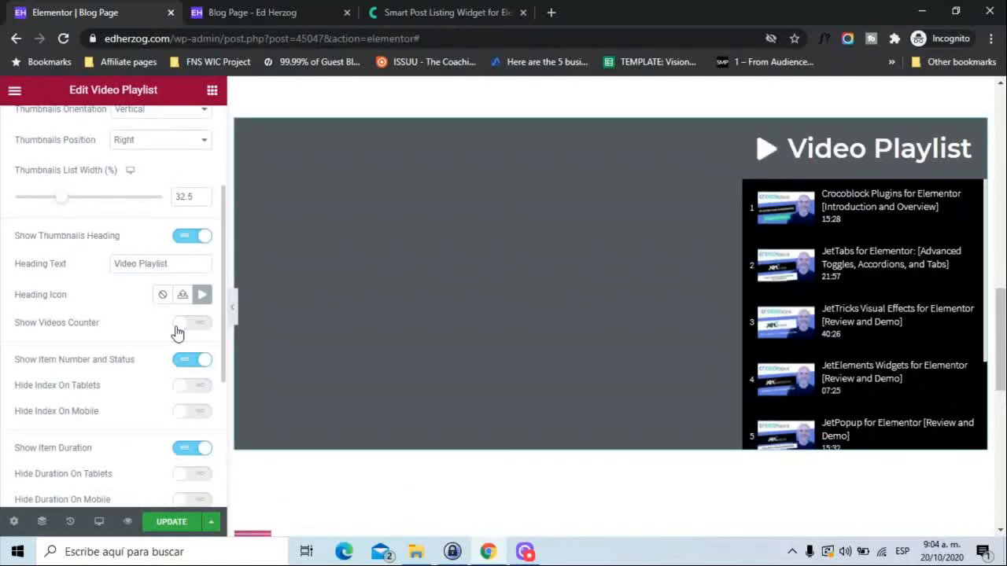
click(194, 332)
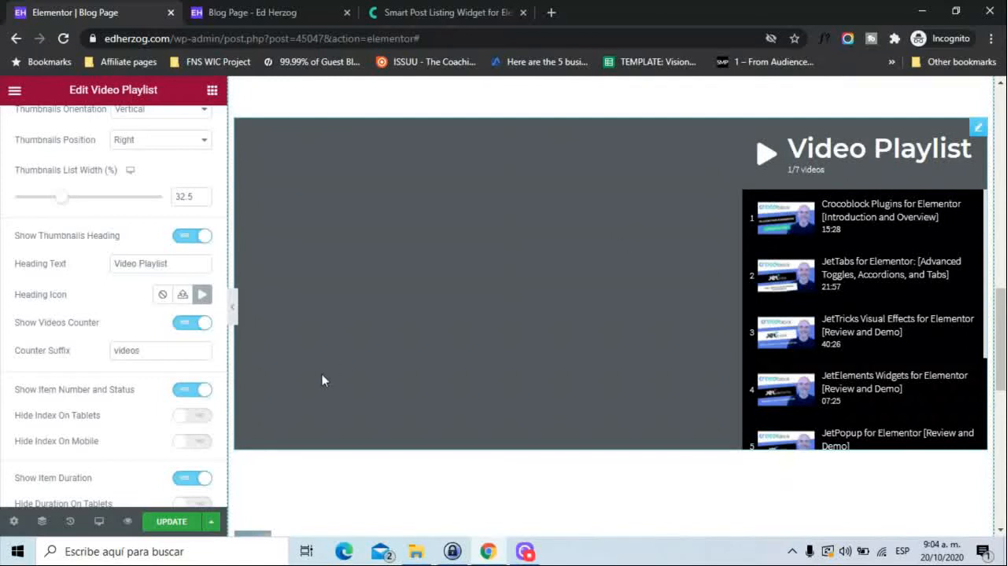
Try hiding the item number and status and the item duration one after the other, turning each back on.
click(181, 393)
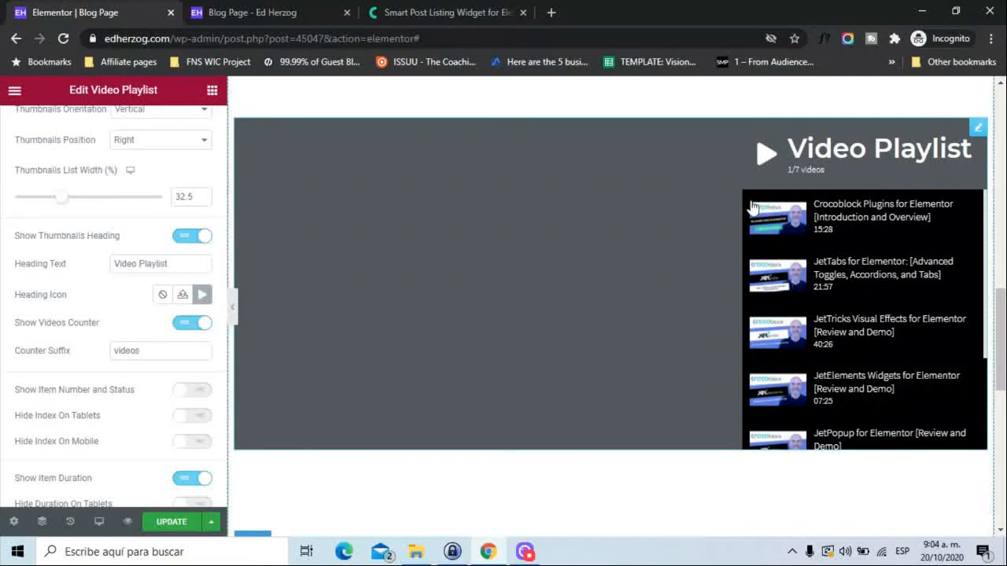
click(197, 394)
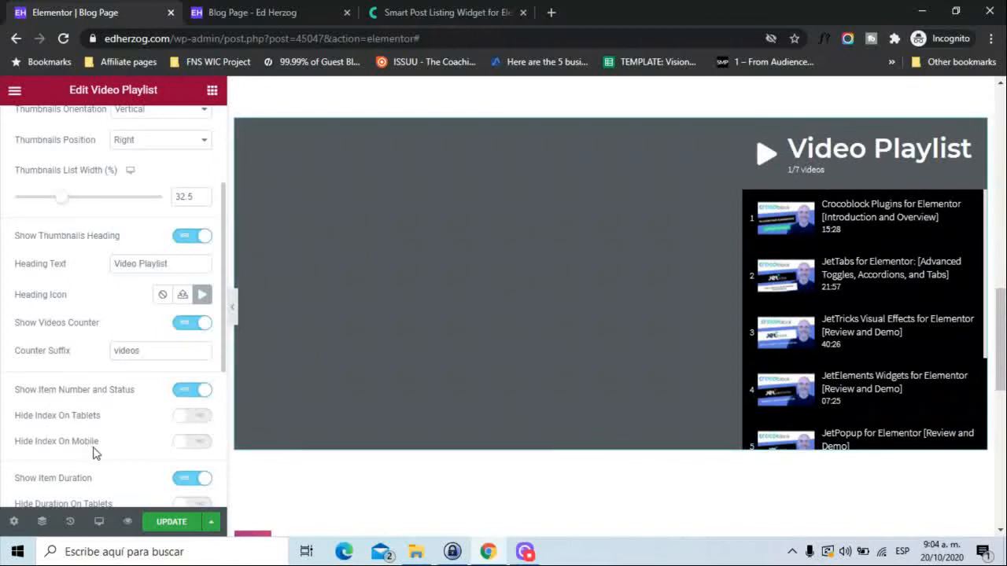
scroll(94, 450, down, 3)
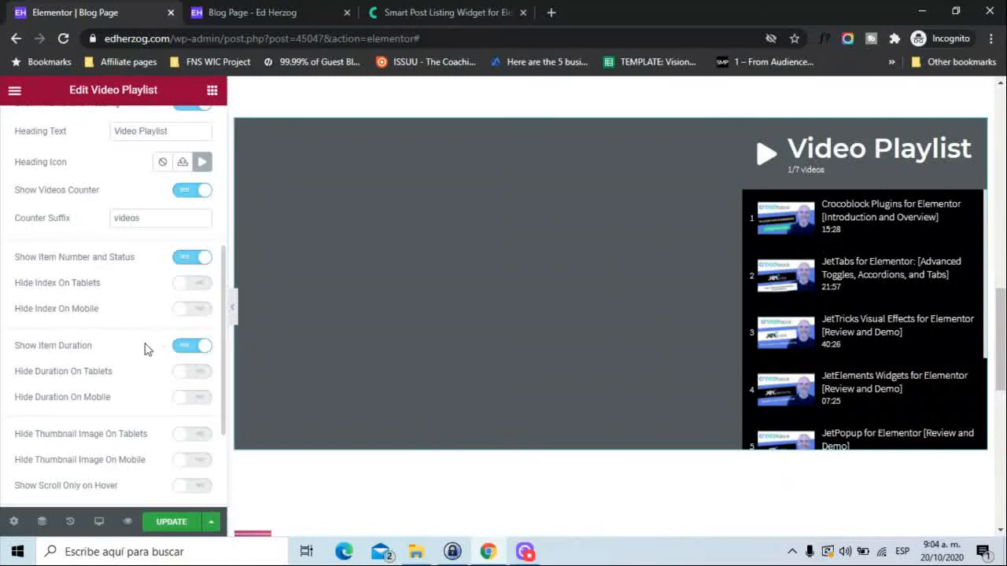
click(186, 346)
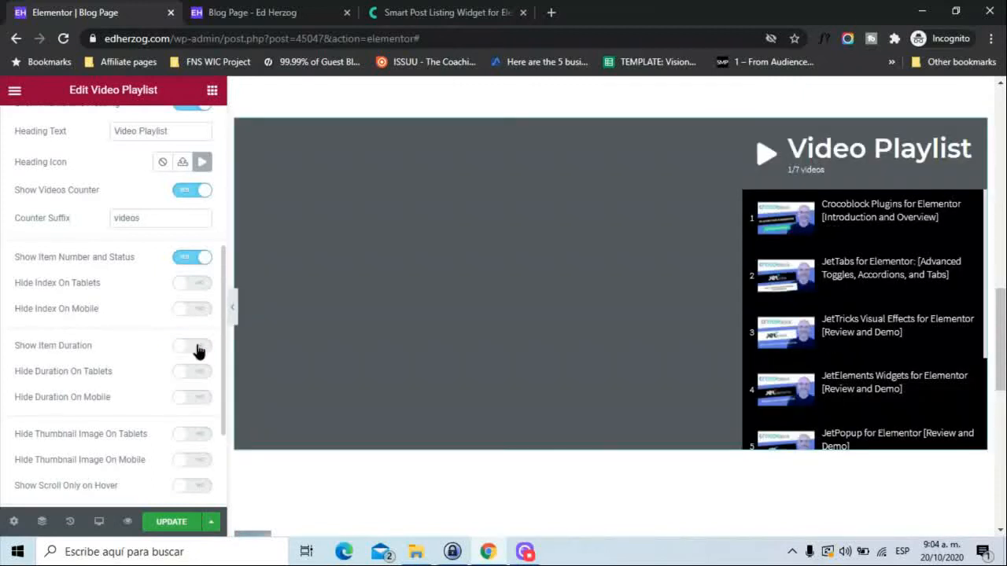
click(196, 348)
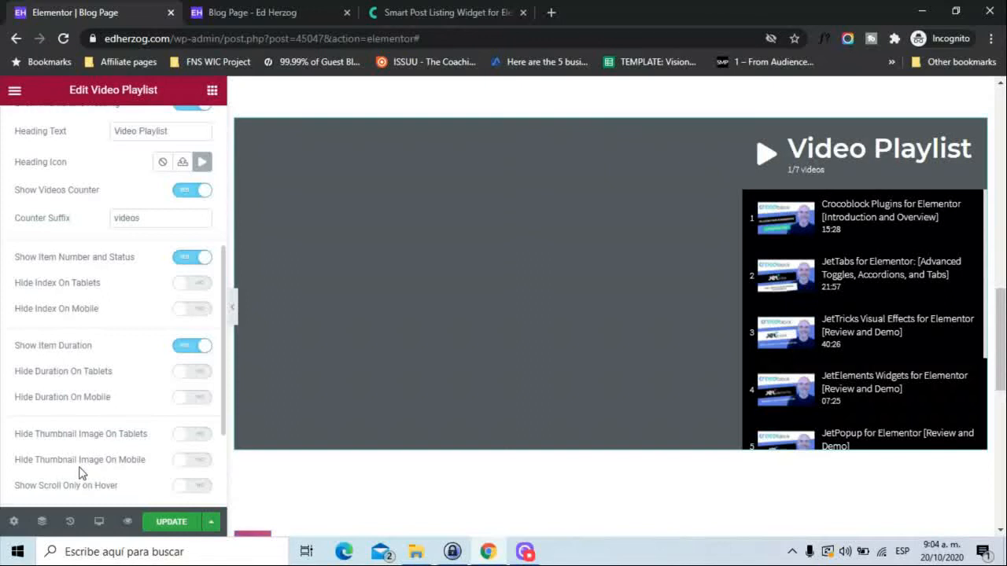
Try Show Scroll Only on Hover for the playlist's thumbnail list, and turn it off again.
scroll(78, 472, down, 1)
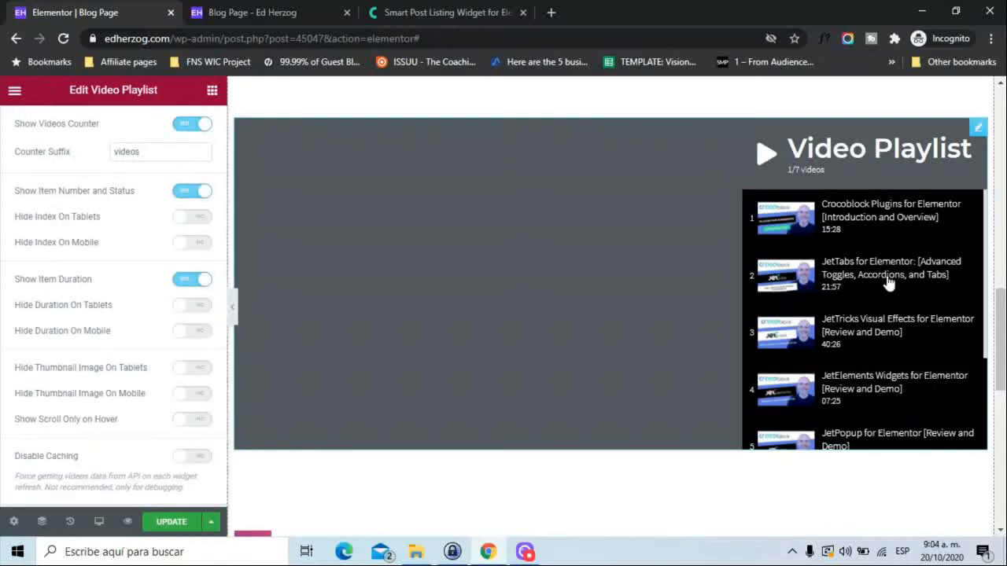
mouse_move(987, 219)
mouse_down()
mouse_move(982, 314)
mouse_move(983, 211)
mouse_up()
scroll(983, 213, up, 1)
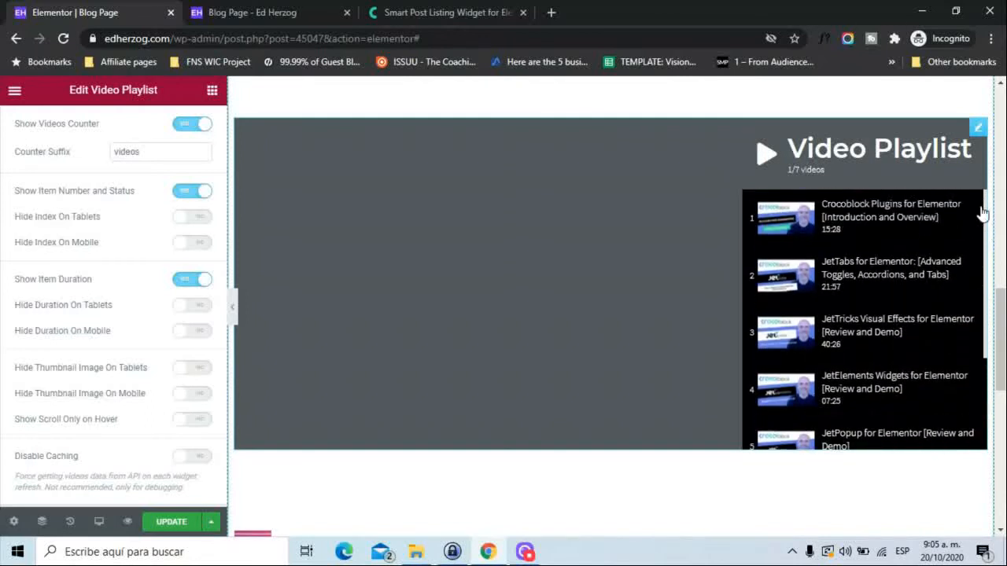
click(202, 424)
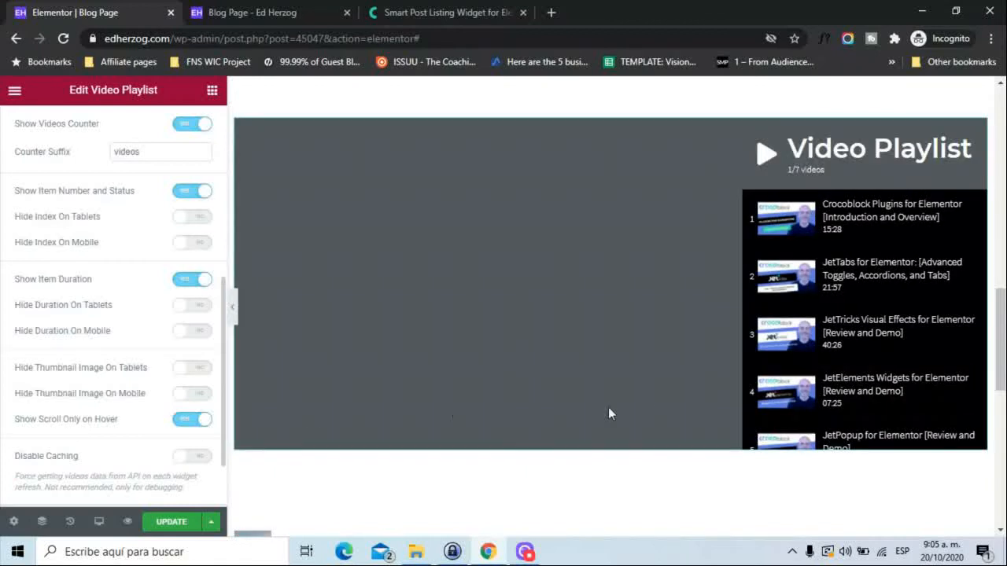
mouse_move(944, 268)
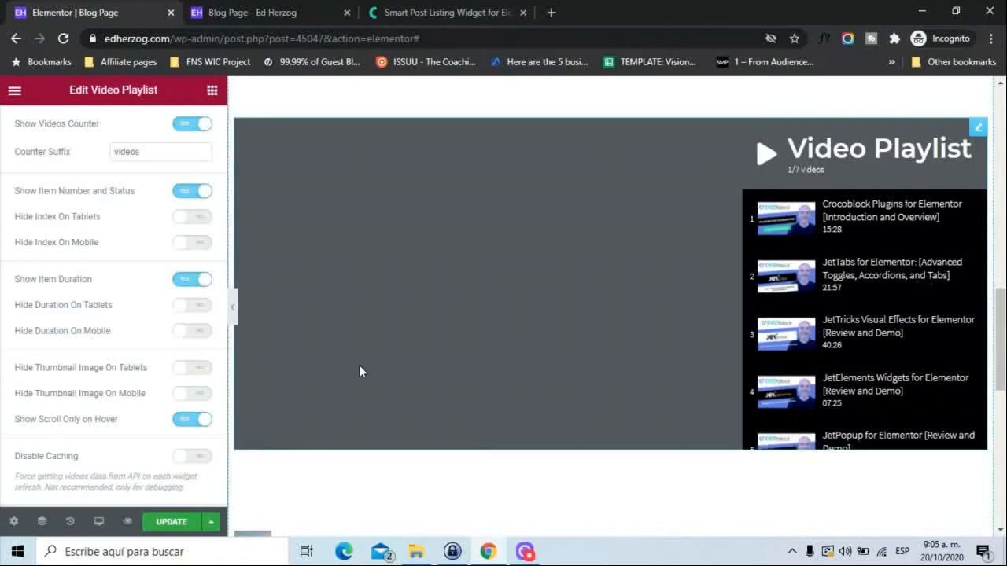
click(188, 420)
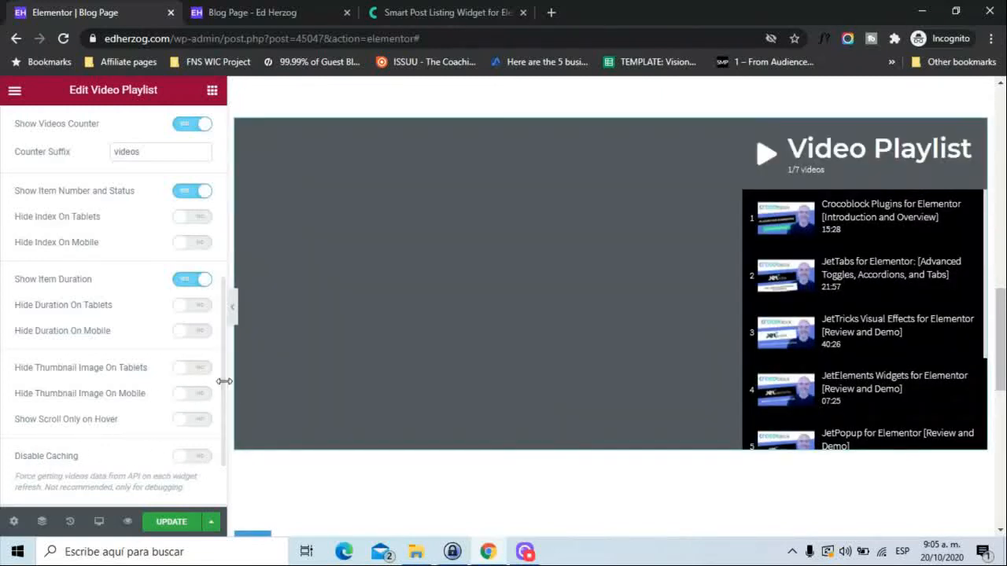
Review the Video Playlist's General Styles, including the background, wrapper border radius, heading padding, icon, title and counter options.
scroll(224, 315, up, 3)
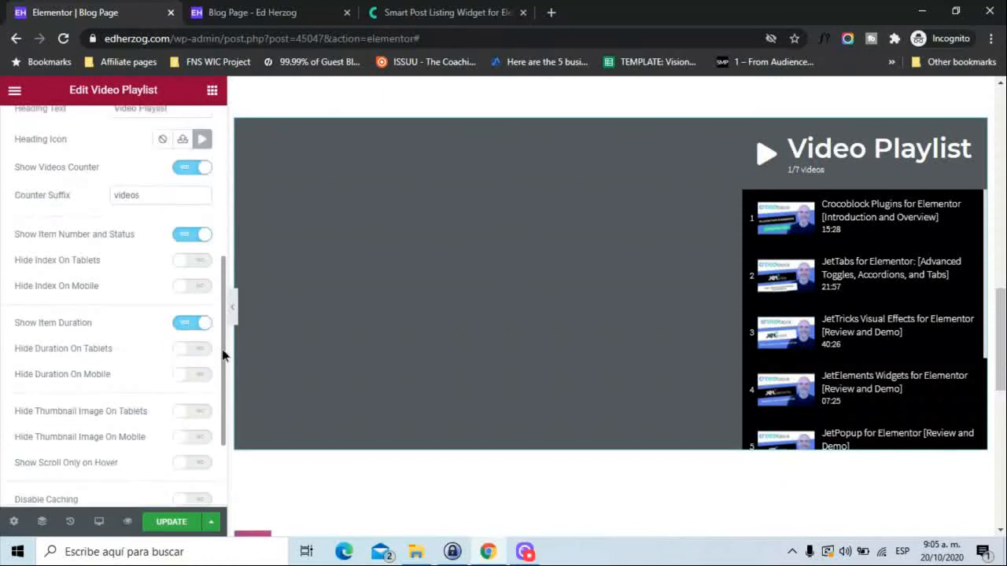
scroll(223, 199, up, 2)
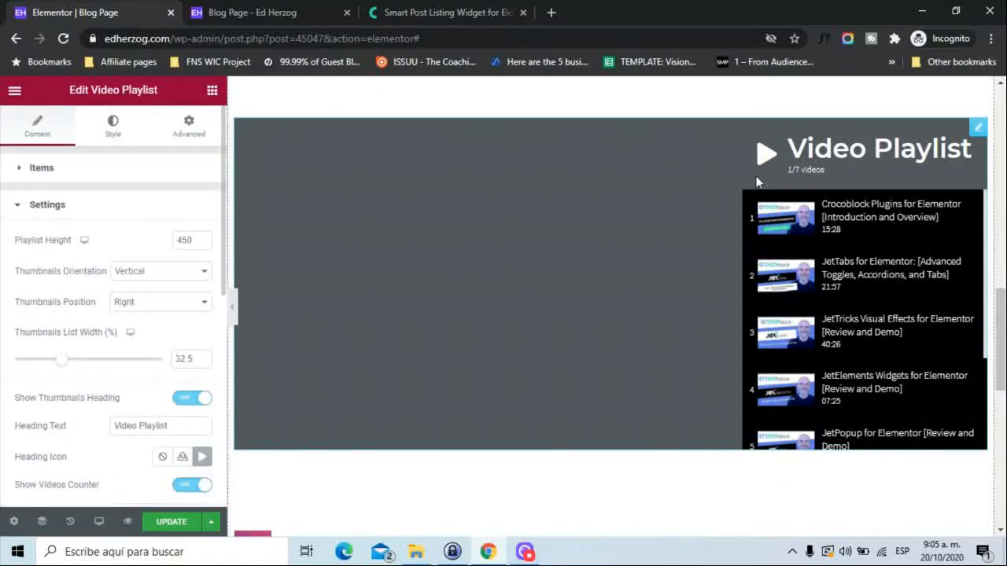
click(115, 135)
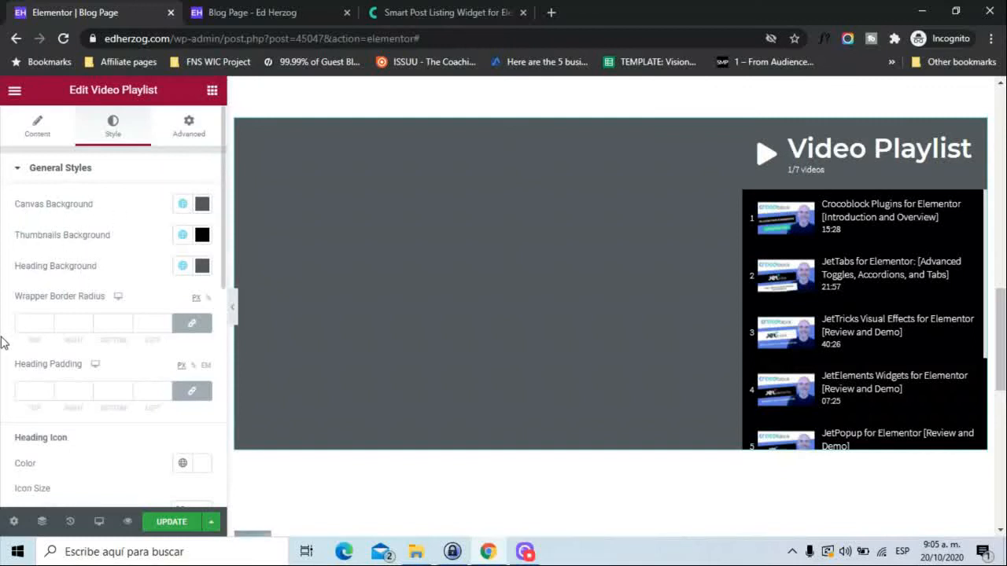
scroll(4, 342, down, 3)
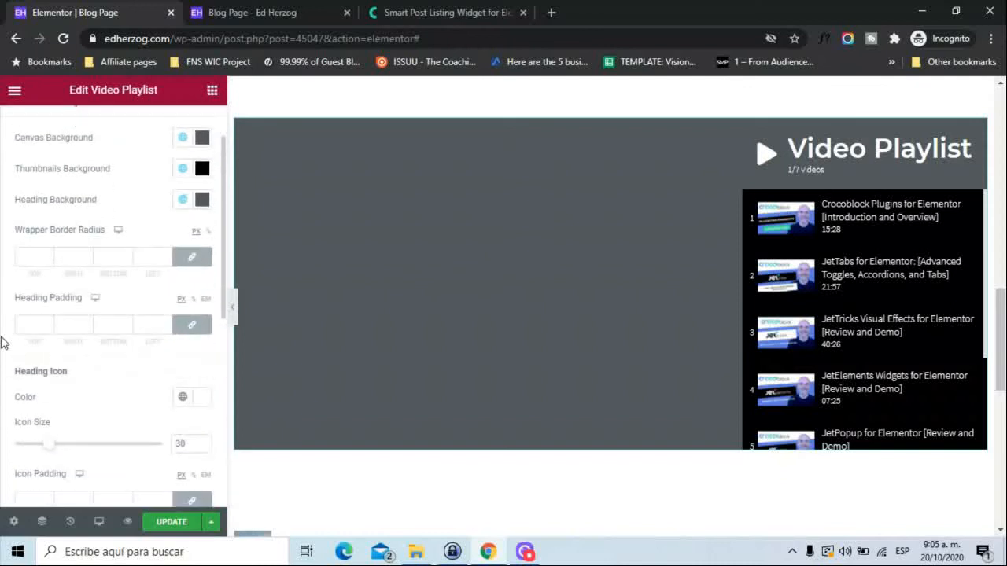
scroll(4, 342, down, 4)
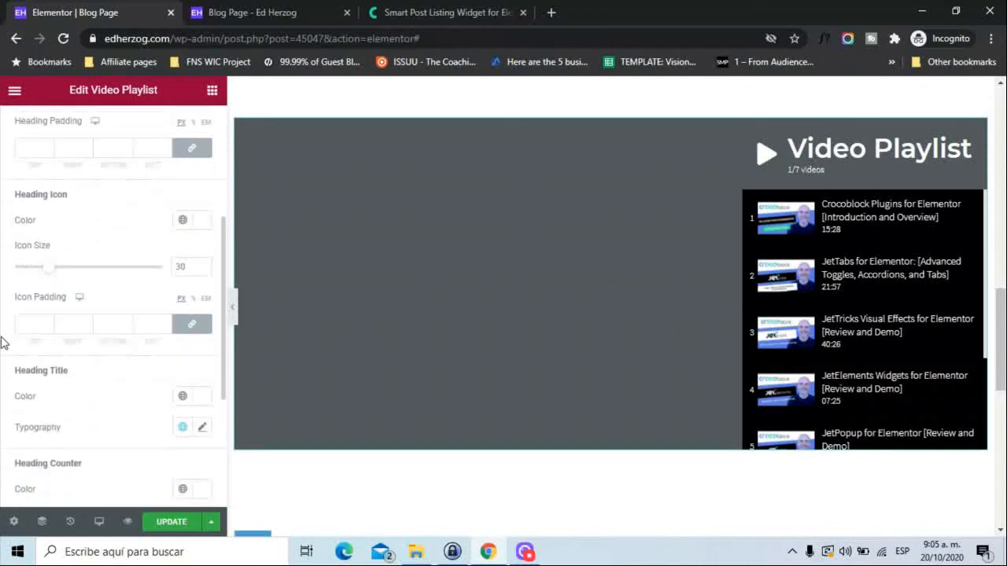
scroll(4, 342, down, 5)
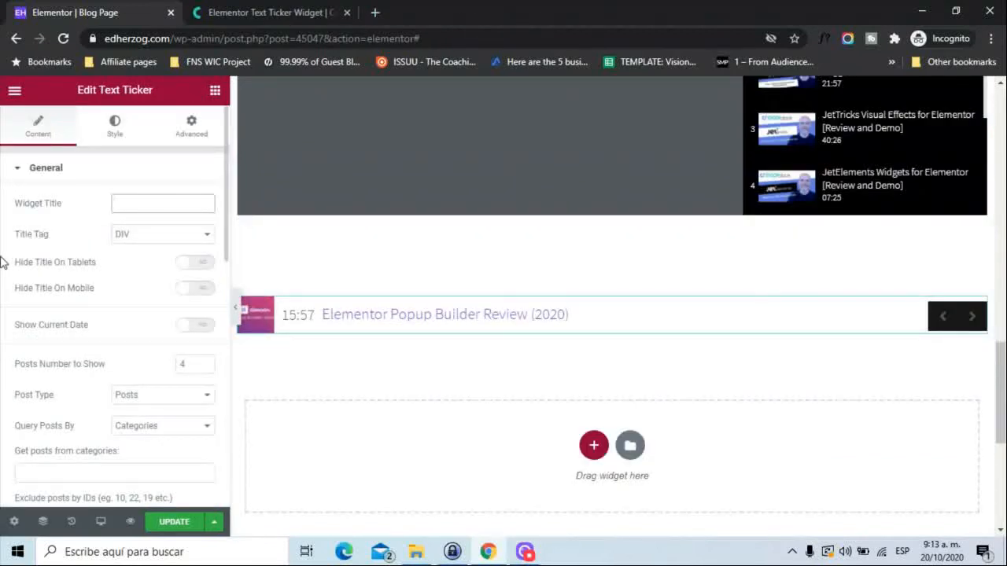
Give the Text Ticker the widget title Featured, and switch Show Current Date on and off again.
text(Featured)
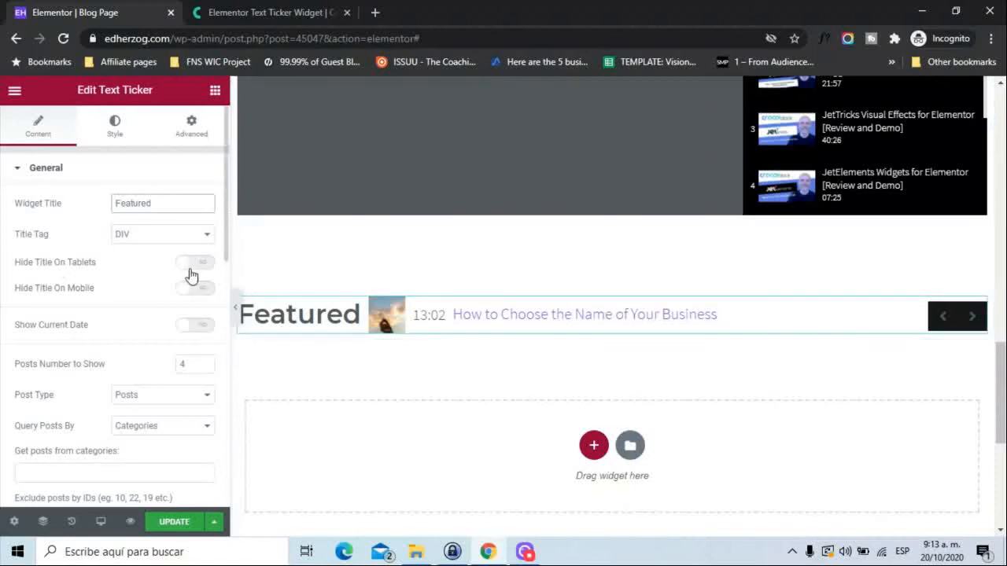
click(201, 327)
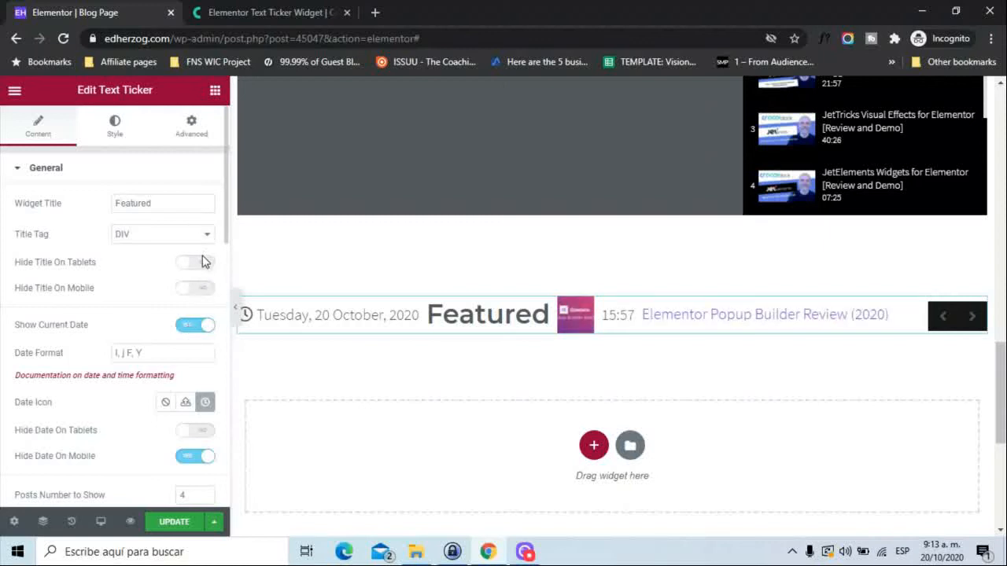
click(194, 326)
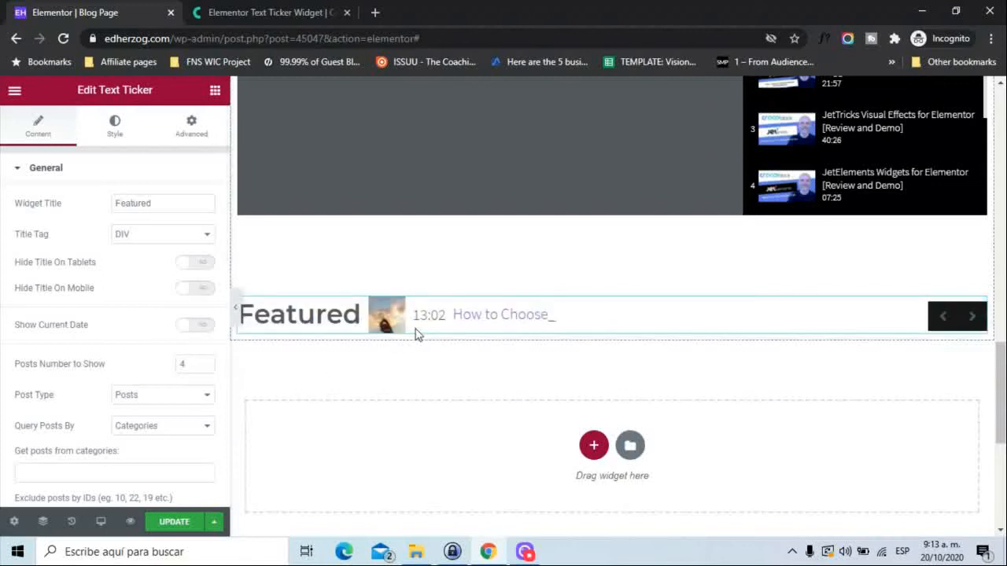
Check the ticker's available choices for Post Type, Query Posts By and post categories without changing the selections.
click(168, 398)
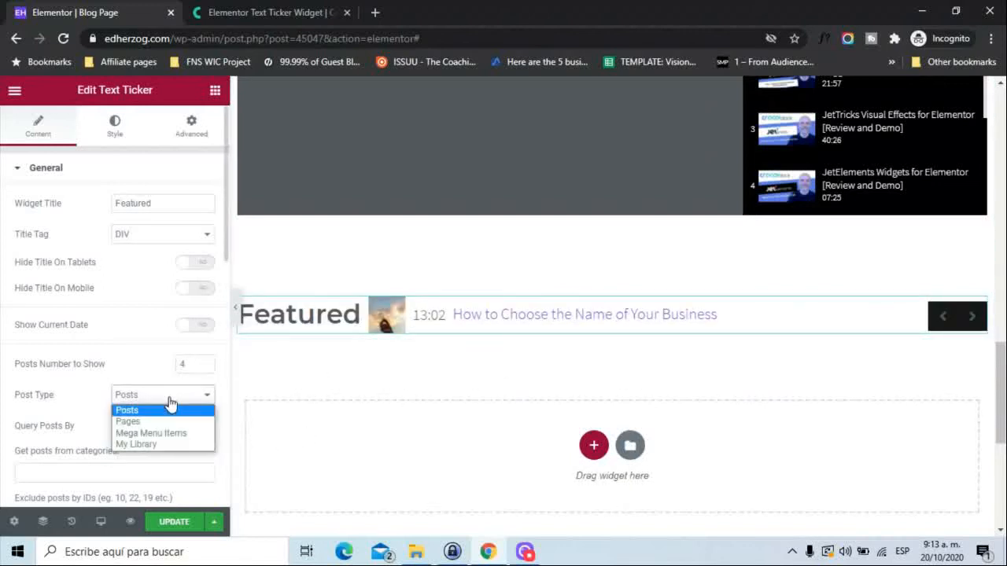
click(21, 415)
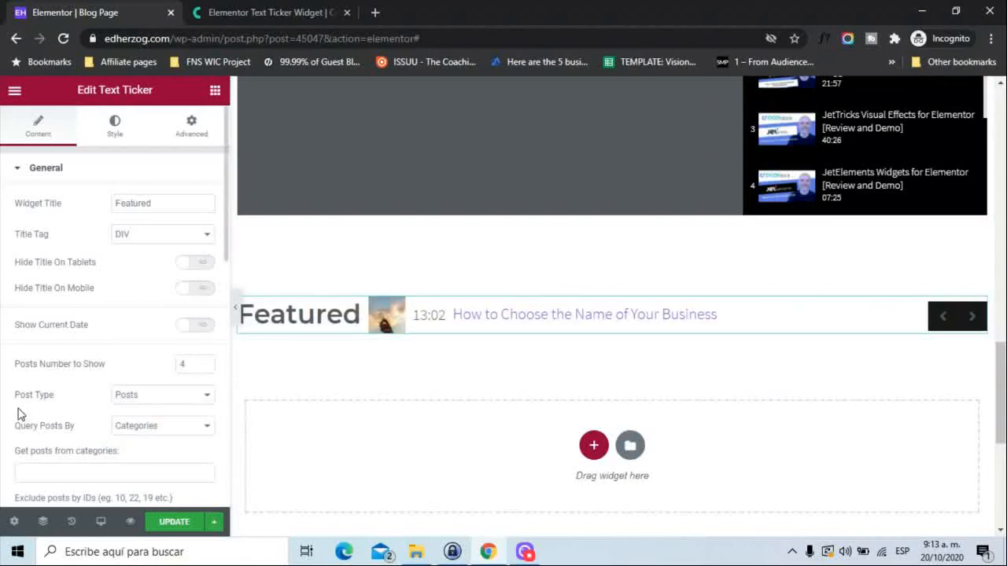
click(149, 429)
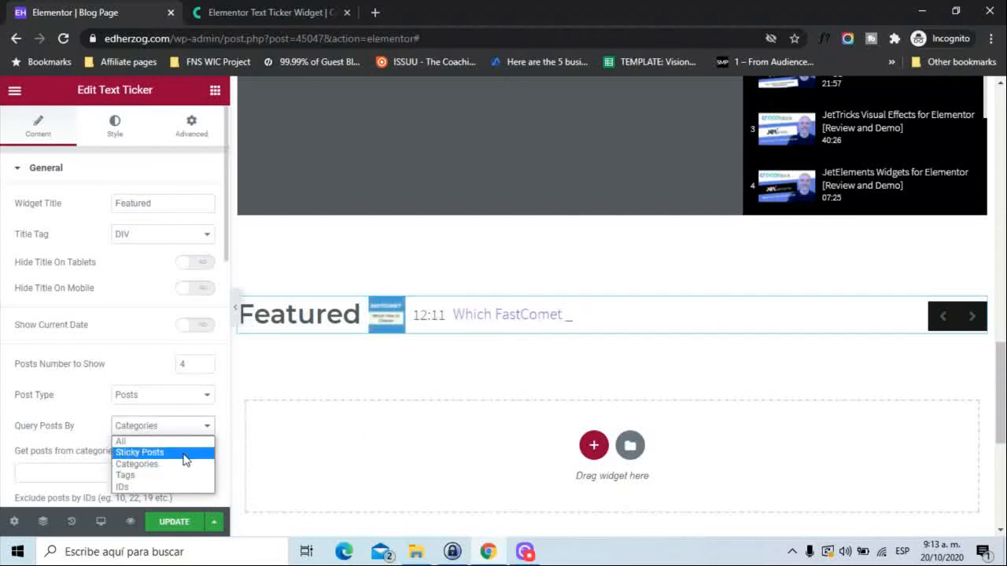
click(5, 475)
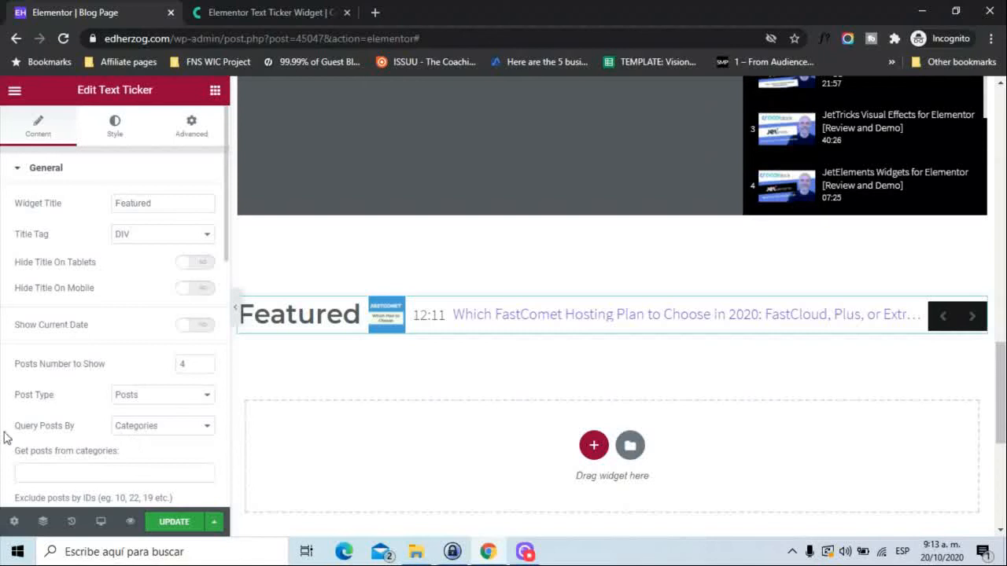
click(89, 478)
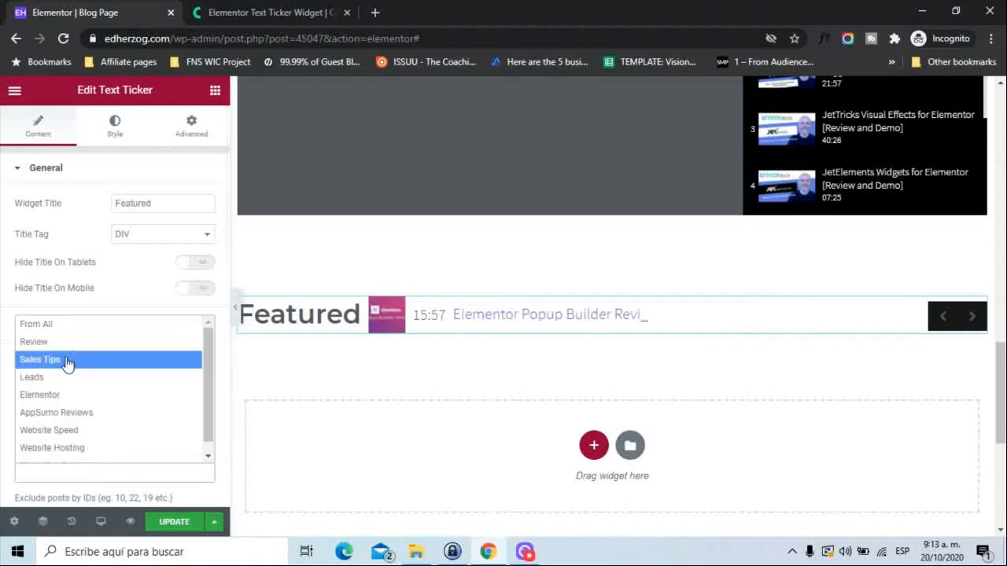
click(10, 430)
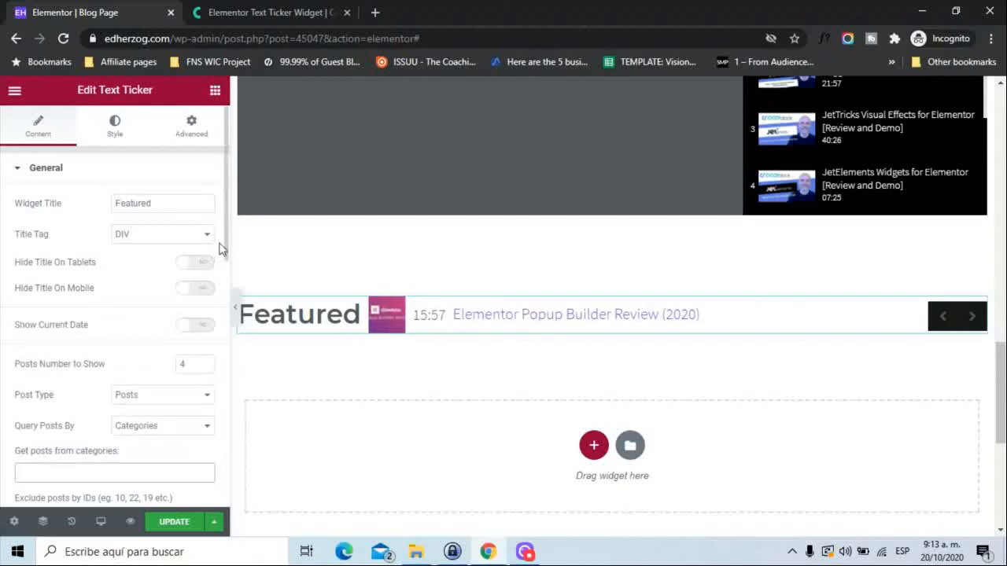
Try hiding the ticker's post thumbnail and showing the post author, returning each option to its original setting.
drag(226, 247, 221, 365)
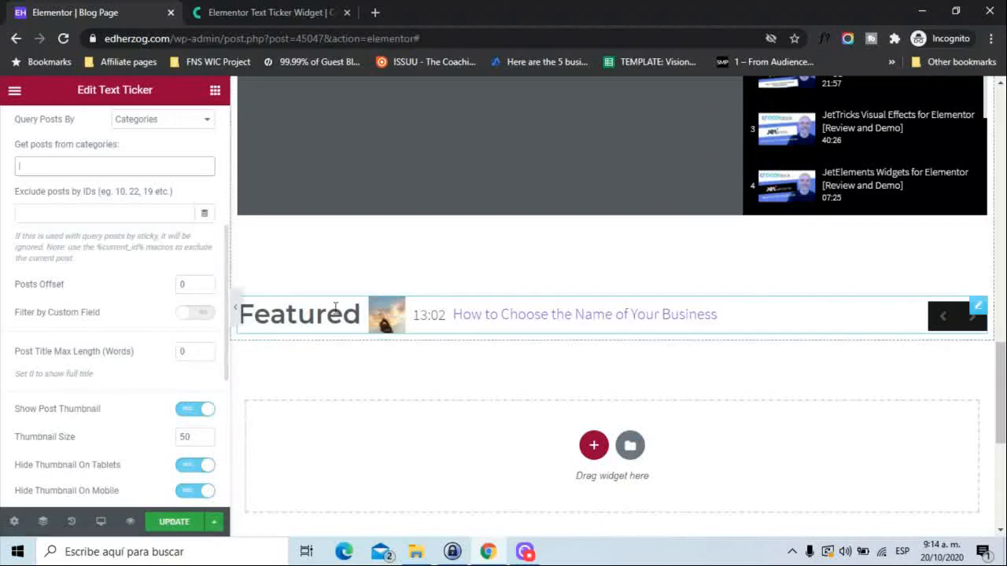
click(185, 414)
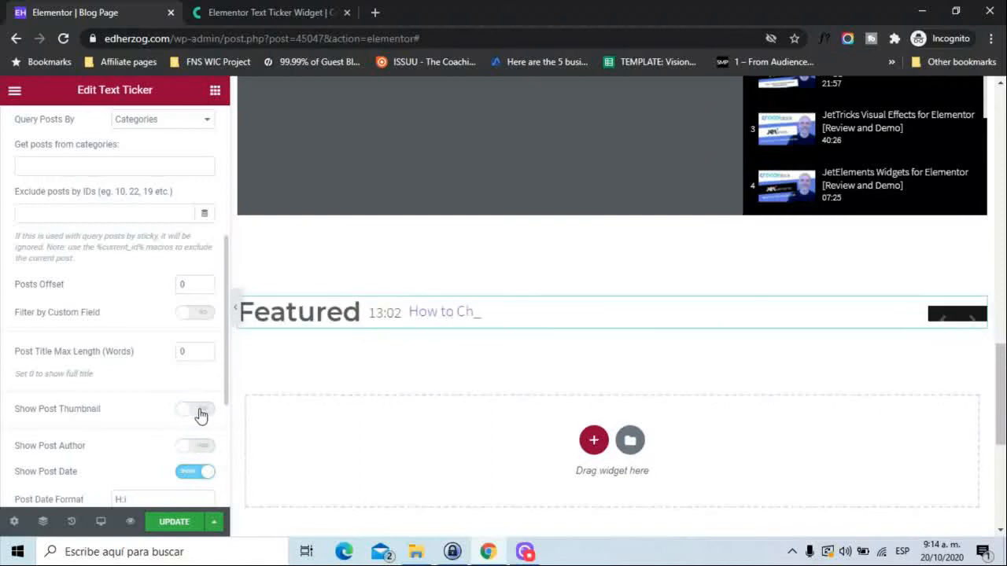
click(201, 414)
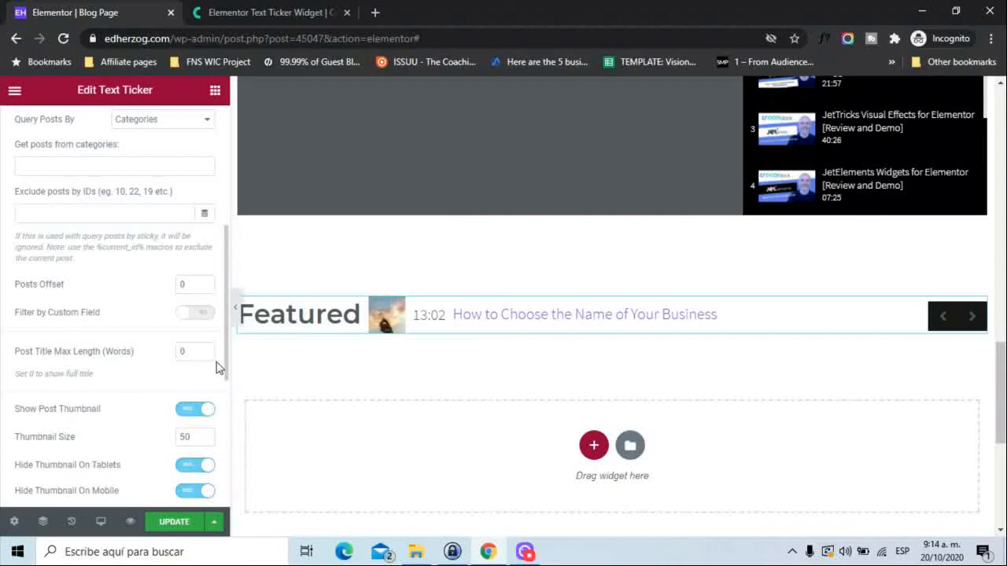
scroll(225, 368, down, 3)
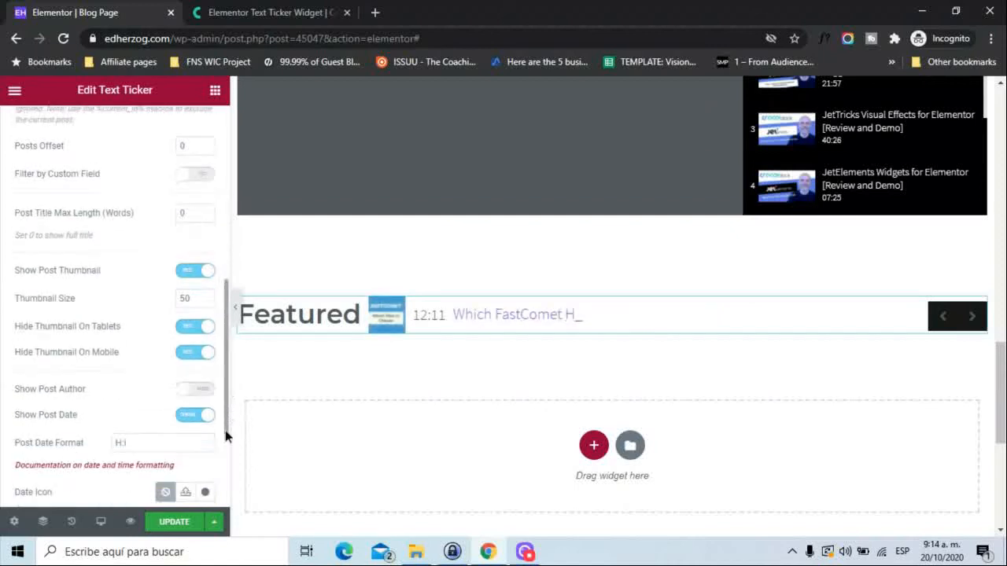
click(202, 320)
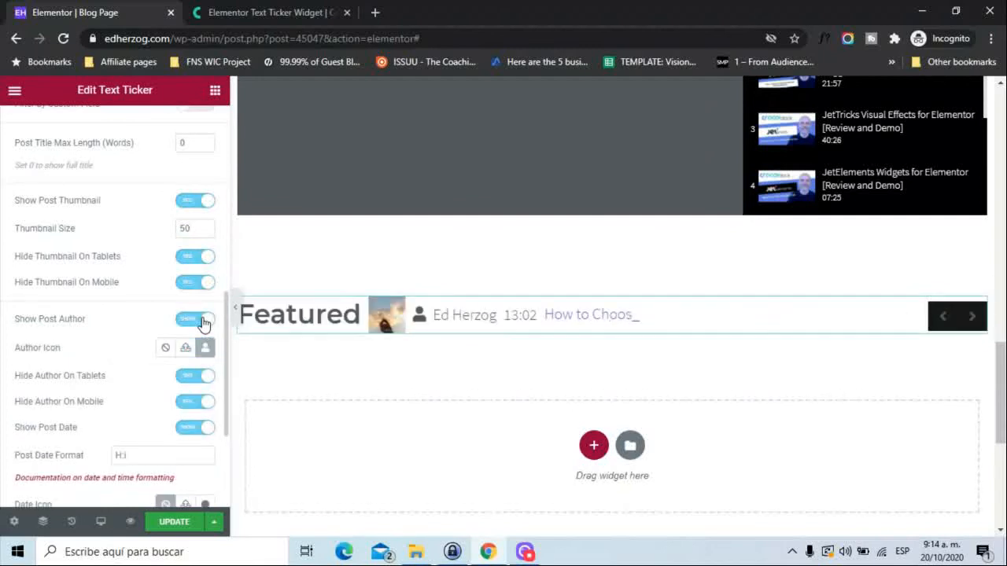
click(189, 324)
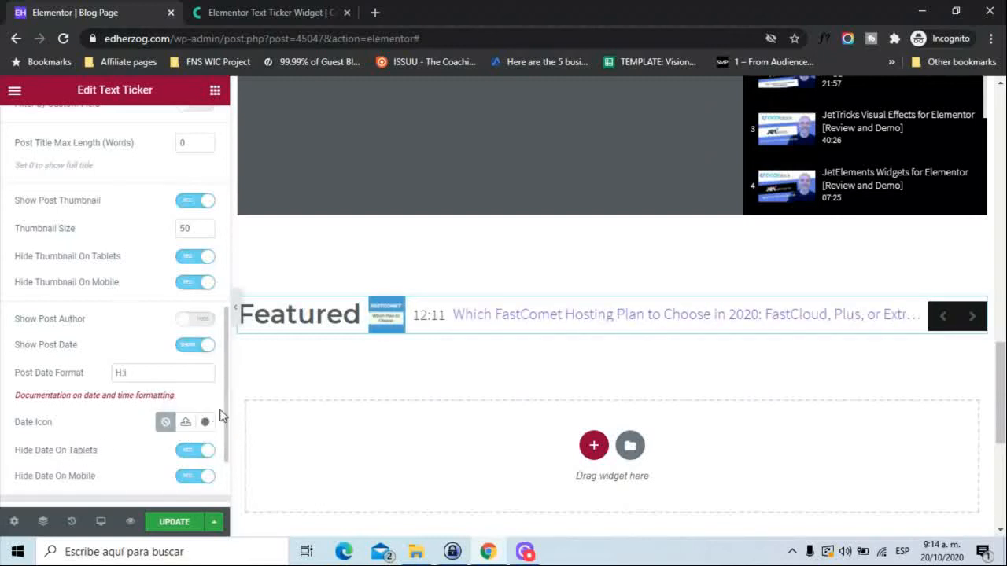
Open the ticker's Slider Settings and try turning off the Typing Effect, switching it back on.
drag(226, 413, 223, 458)
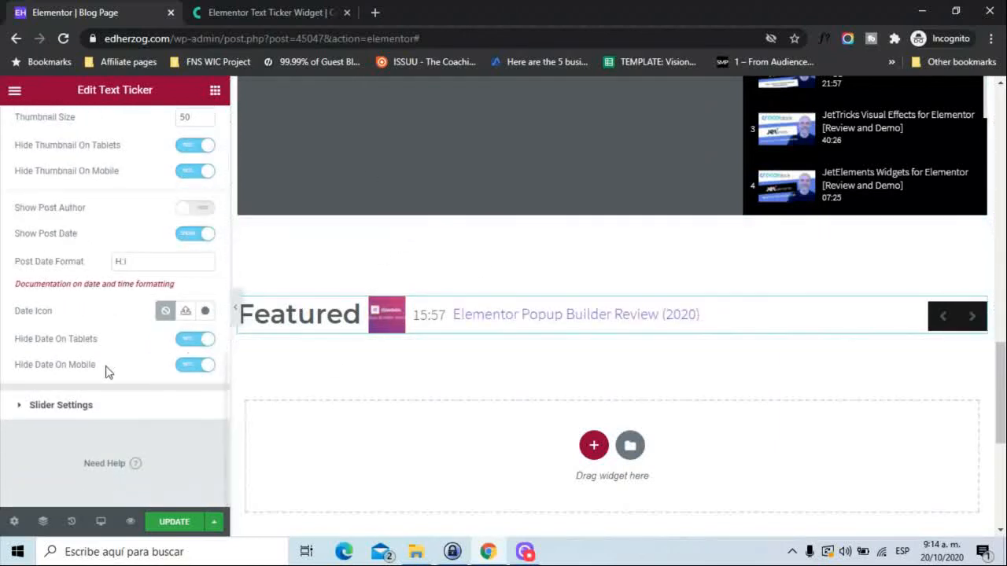
click(63, 406)
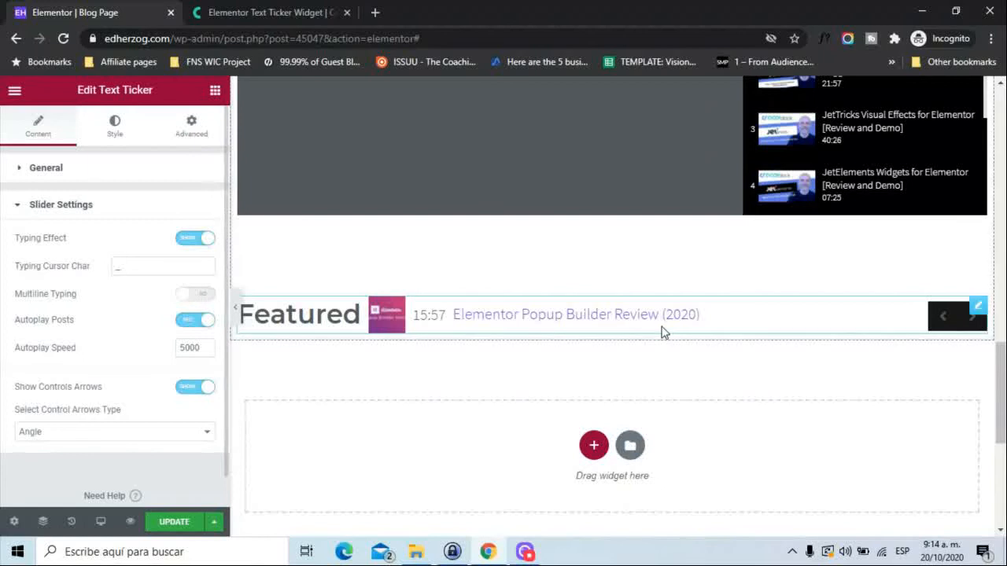
click(186, 240)
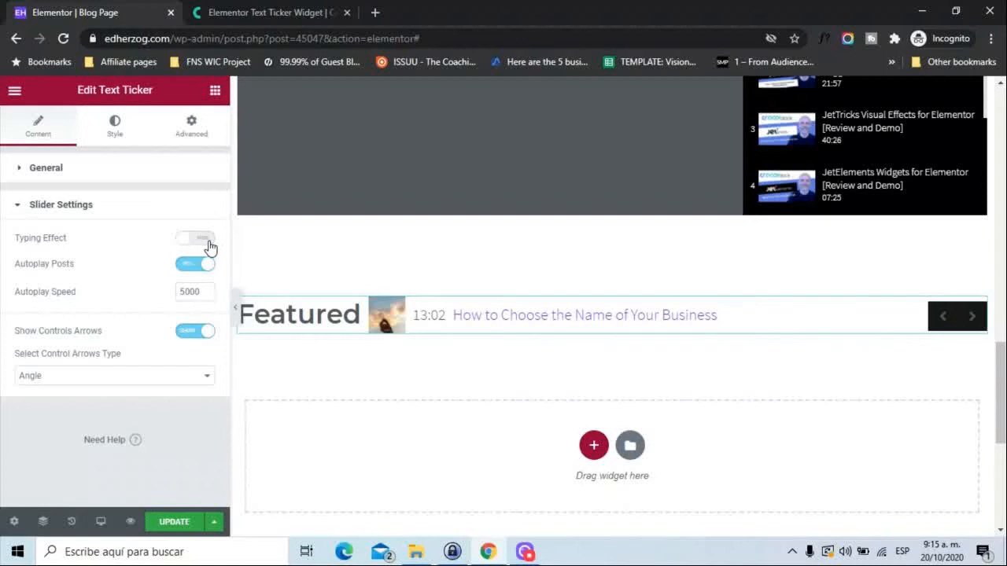
click(208, 243)
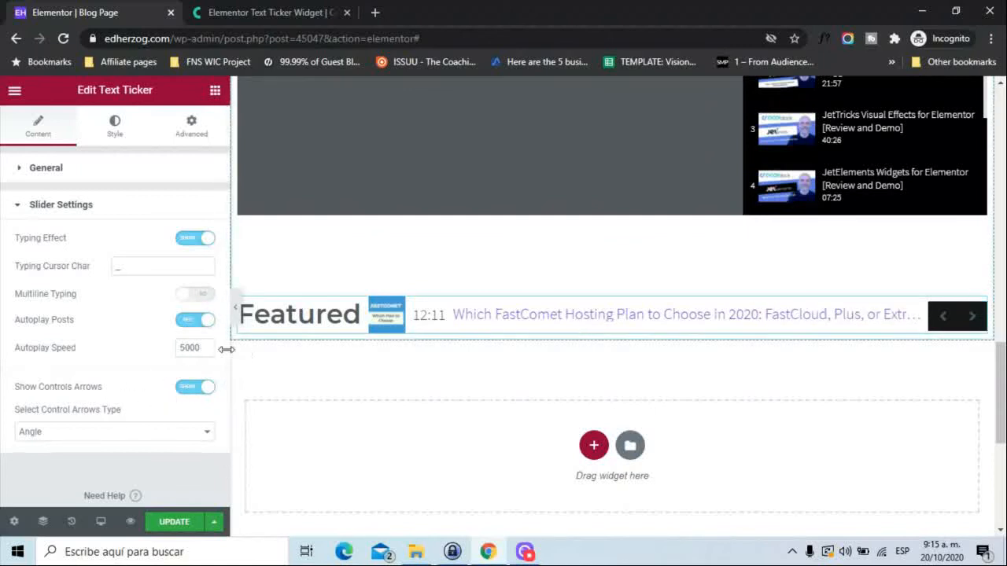
Try hiding the ticker's control arrows, show them again, and check the available arrow types while keeping Angle.
click(188, 395)
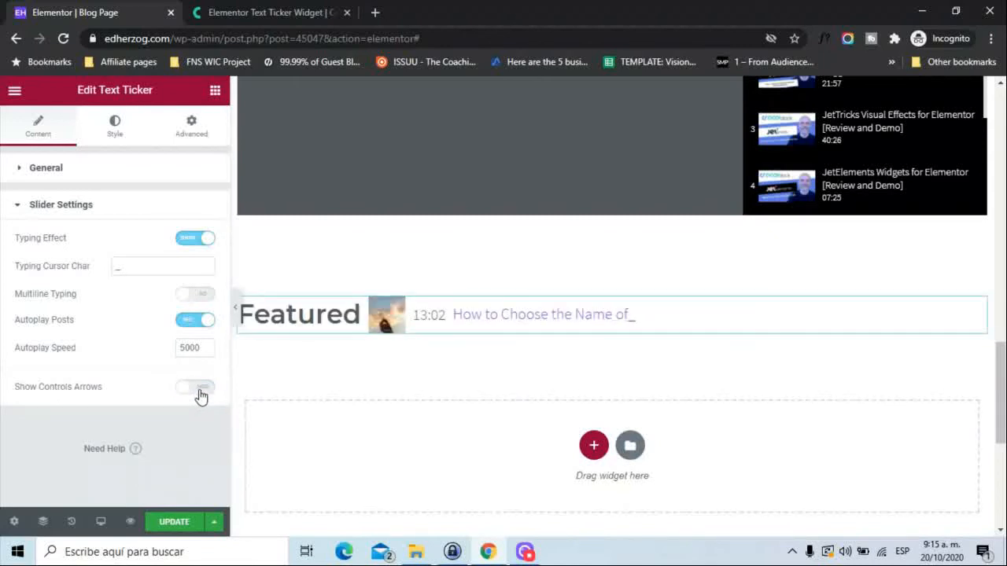
click(199, 397)
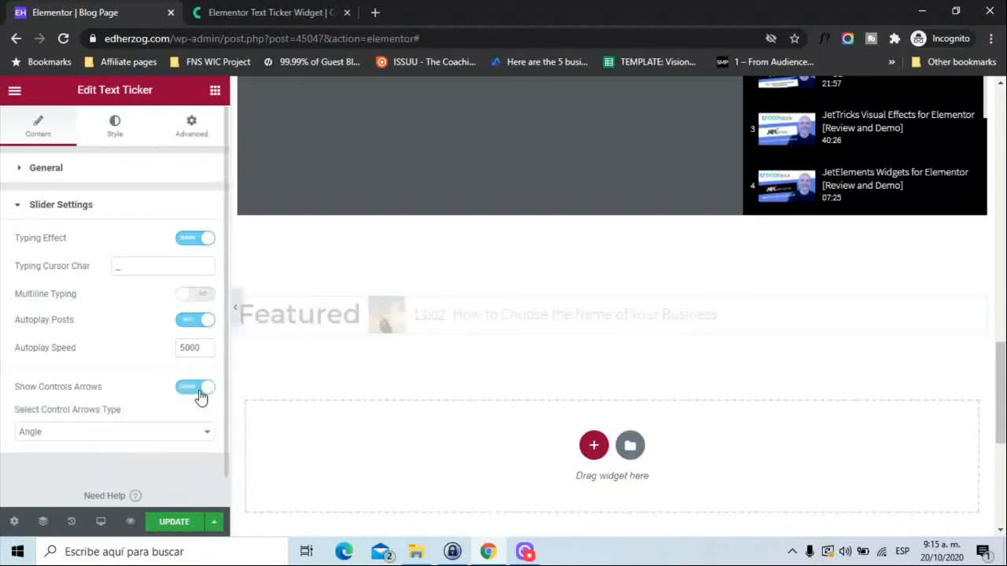
click(163, 435)
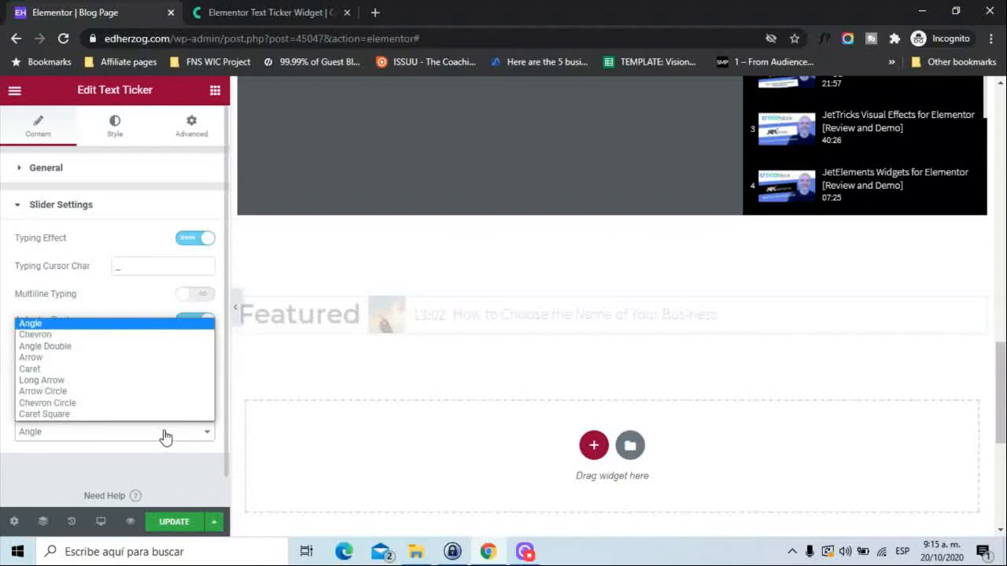
click(4, 410)
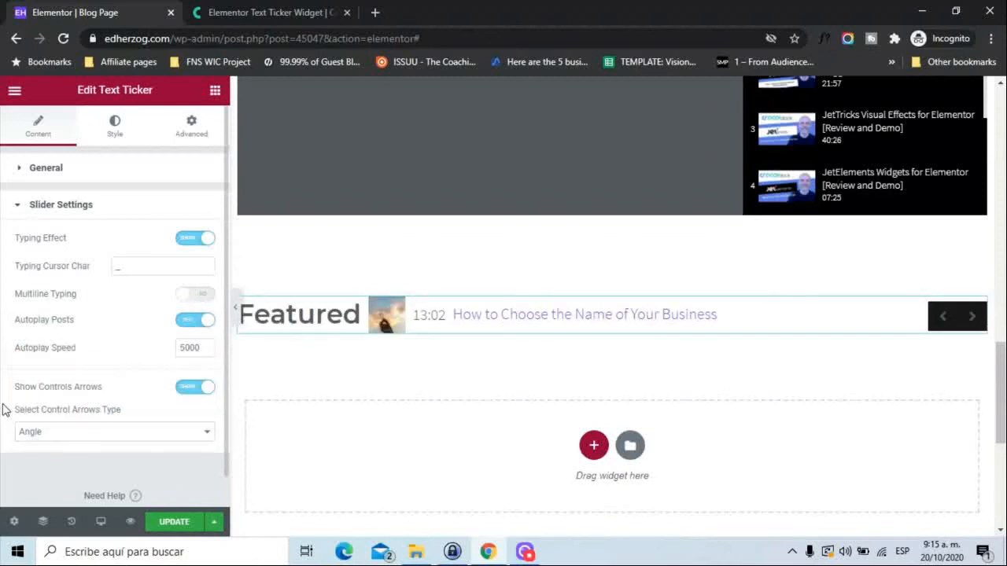
Review the Text Ticker's Container and Widget Title style options, ending with all style sections collapsed.
click(119, 139)
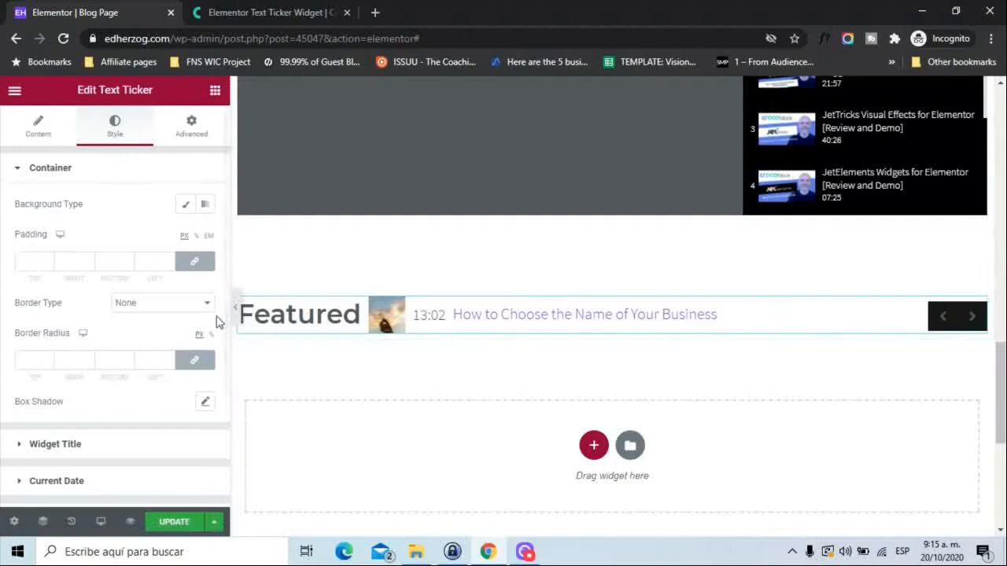
click(49, 445)
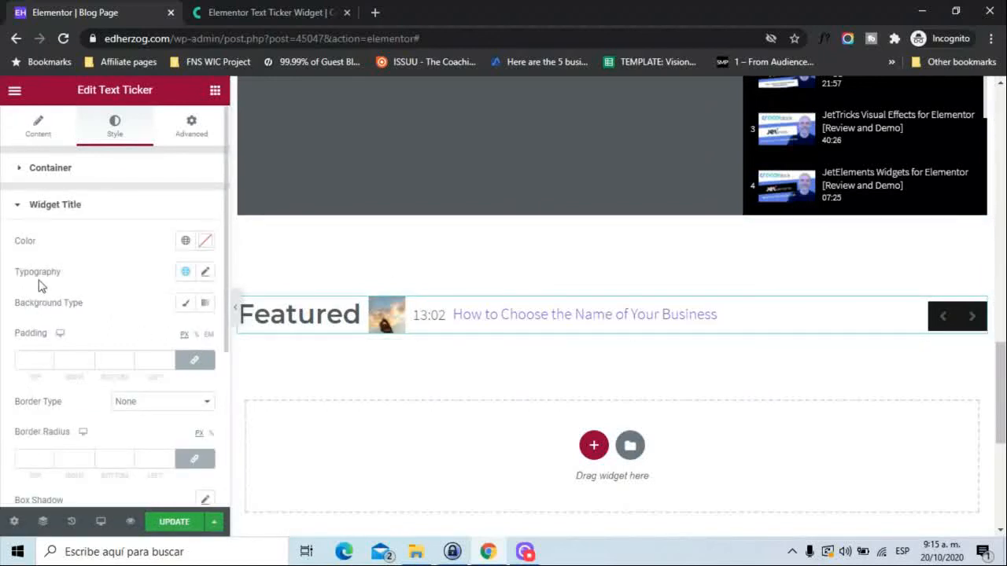
click(13, 207)
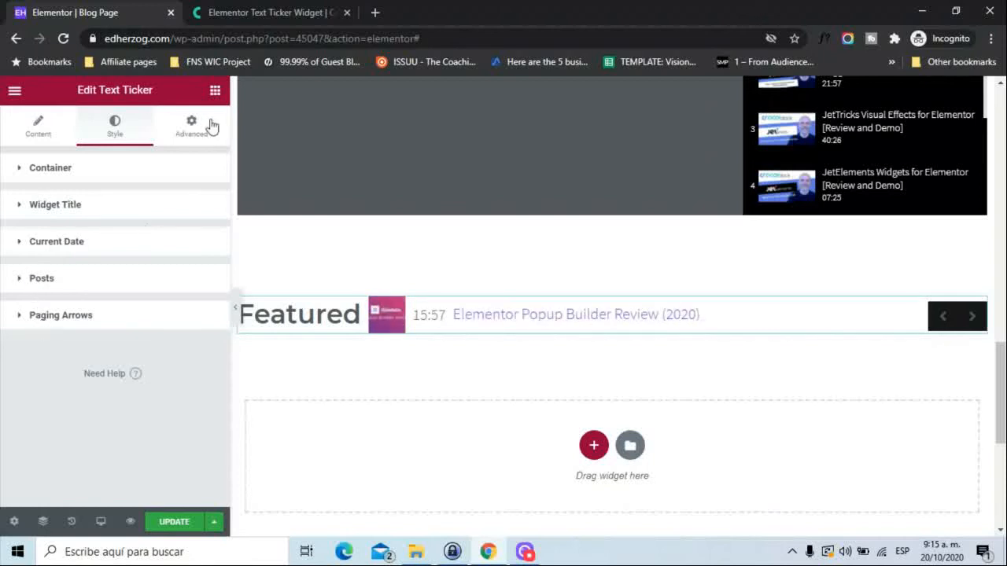
Switch to Crocoblock's Text Ticker demo page and look over the differently styled ticker examples.
click(268, 11)
click(72, 10)
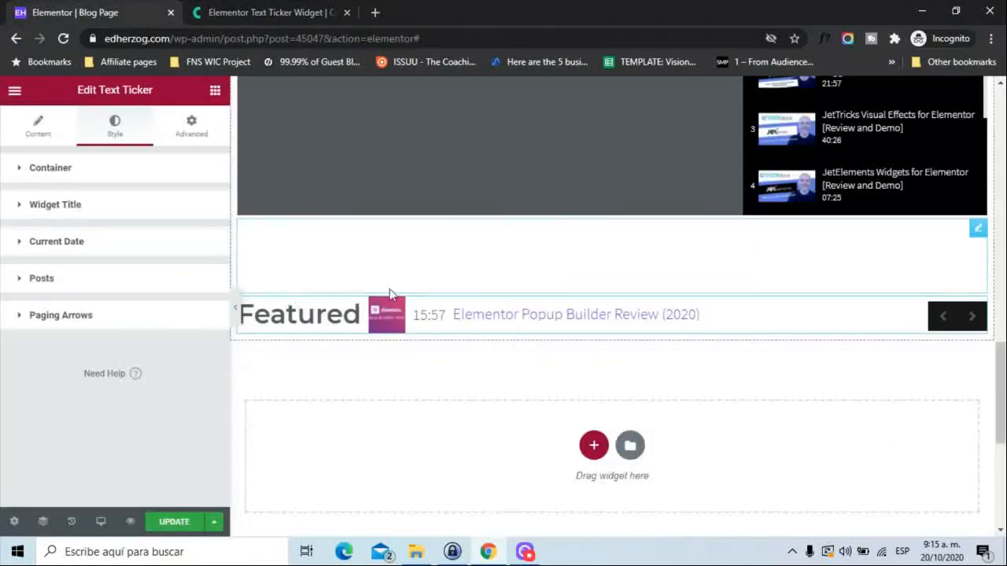
click(251, 12)
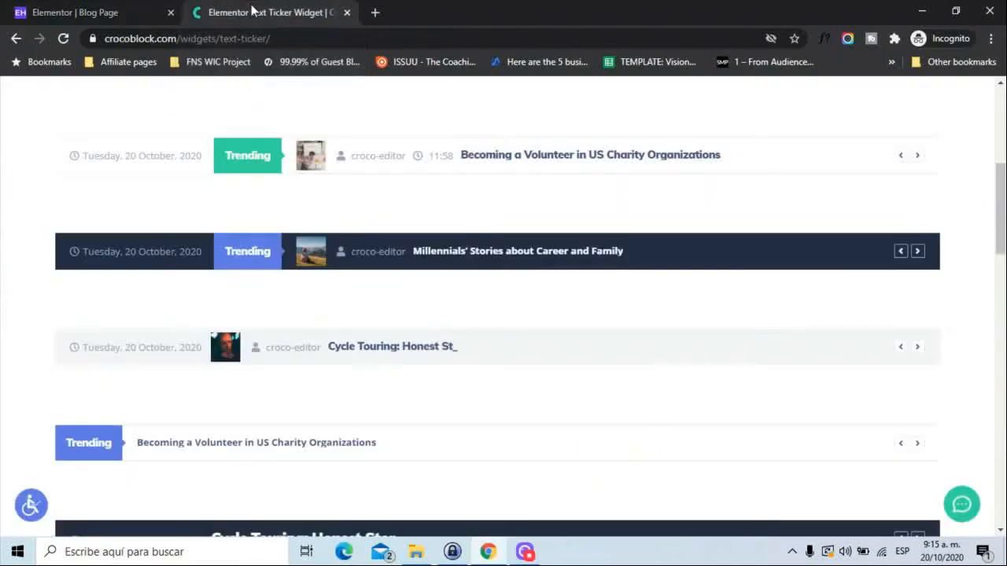
drag(1004, 208, 996, 238)
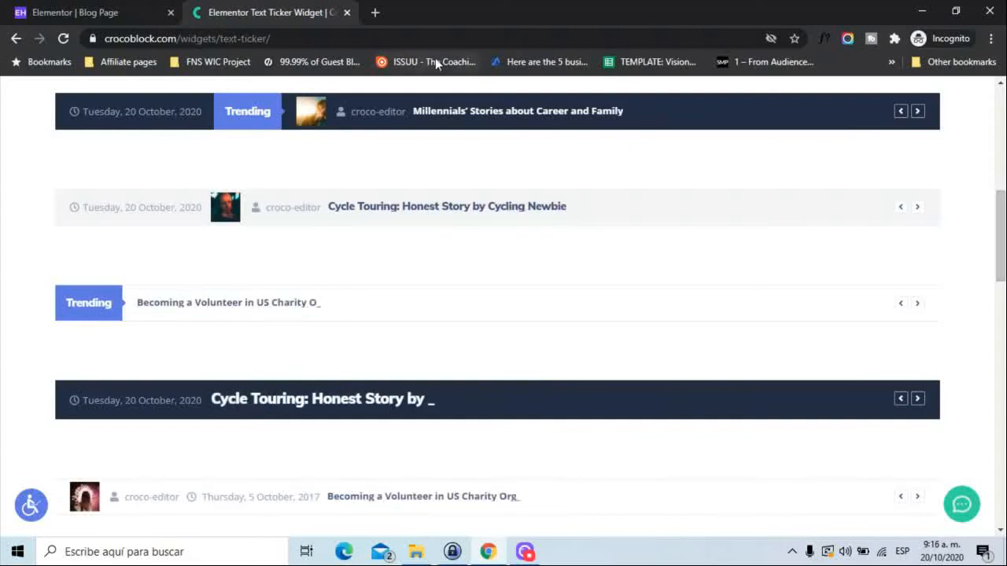
Switch to Elementor, try showing post titles in the Posts Navigation widget, hide them again, and check the older posts link icon choices.
click(130, 7)
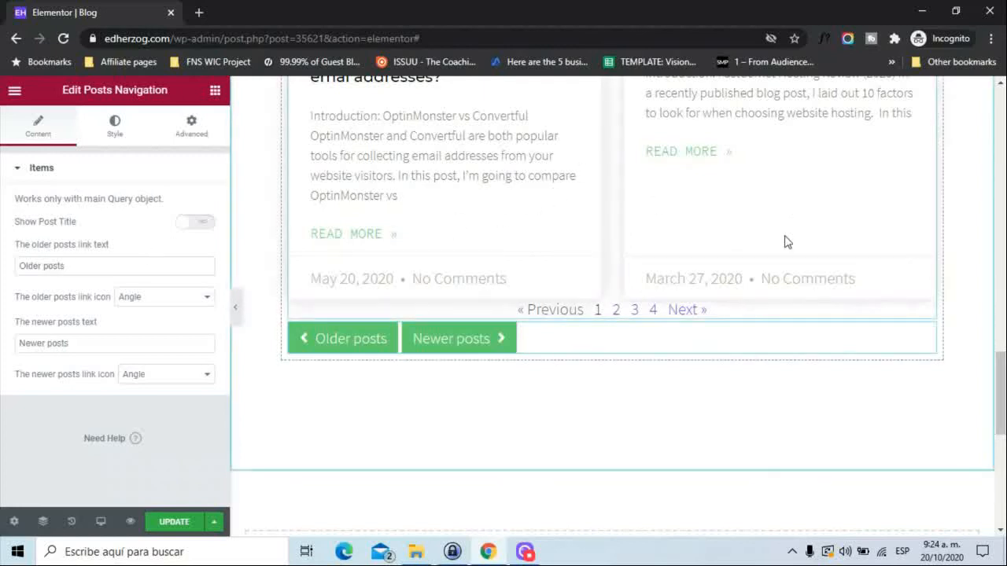
mouse_move(1001, 405)
mouse_down()
mouse_move(1000, 224)
mouse_move(999, 504)
mouse_move(1000, 416)
mouse_up()
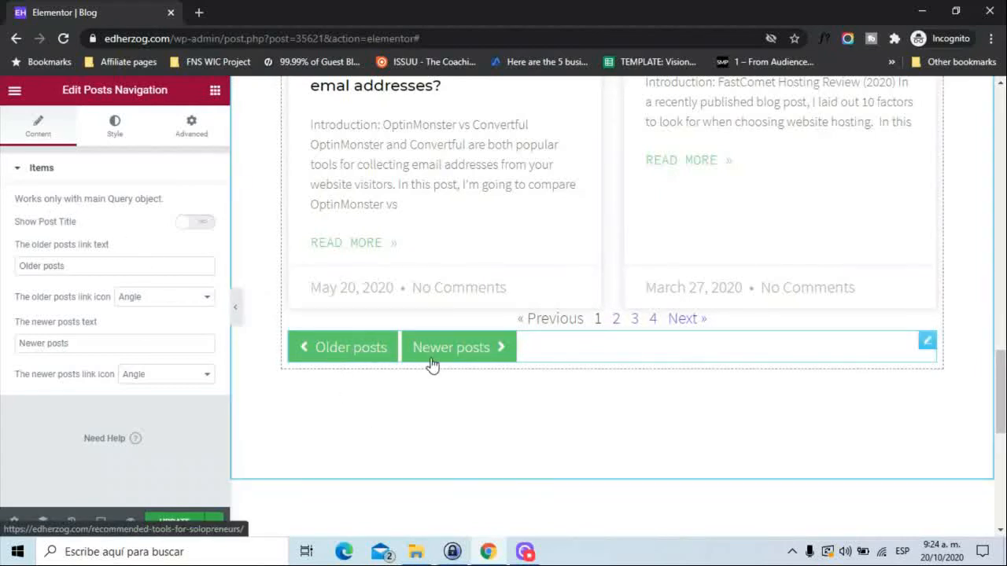
click(198, 224)
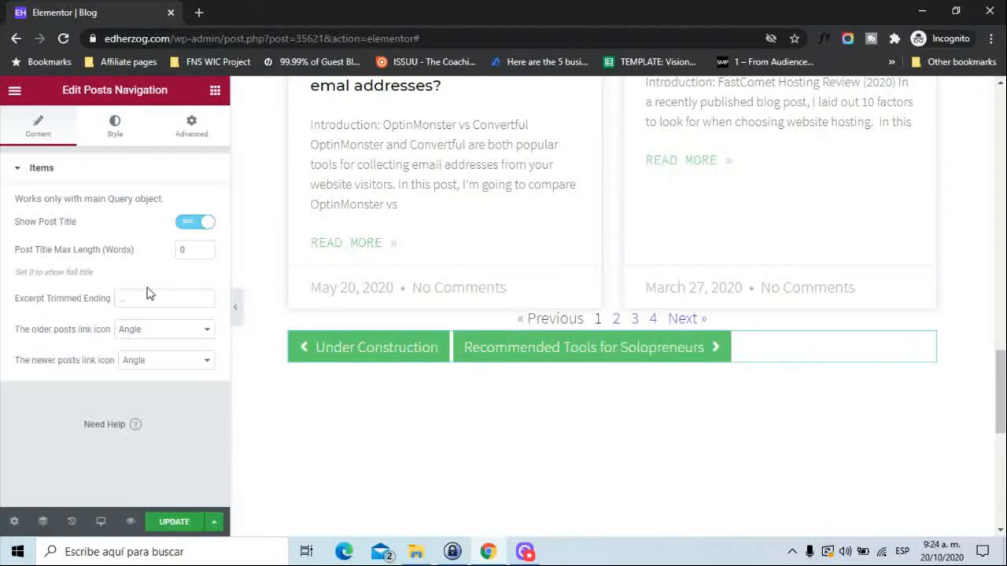
click(153, 333)
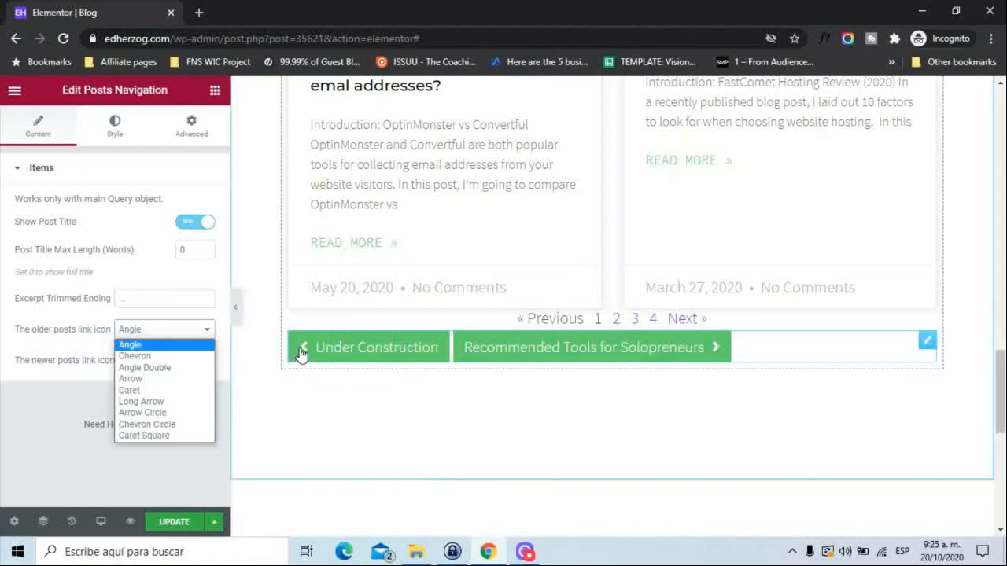
click(15, 397)
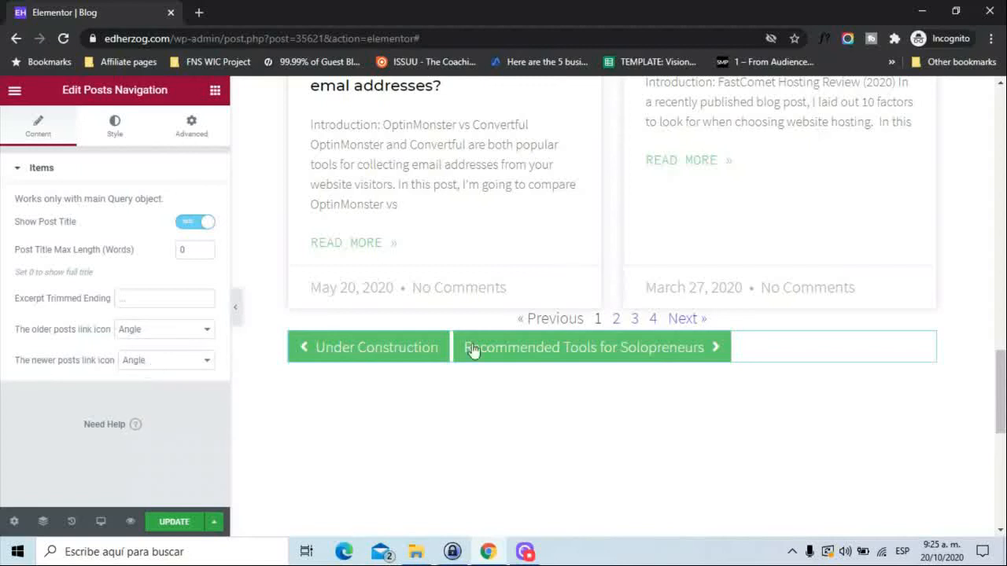
click(190, 229)
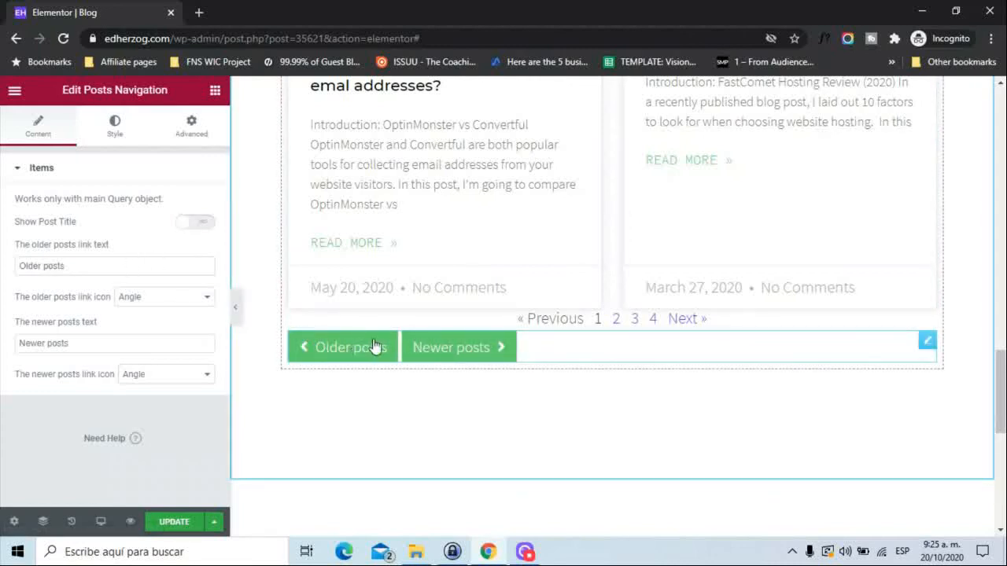
click(178, 301)
click(178, 301)
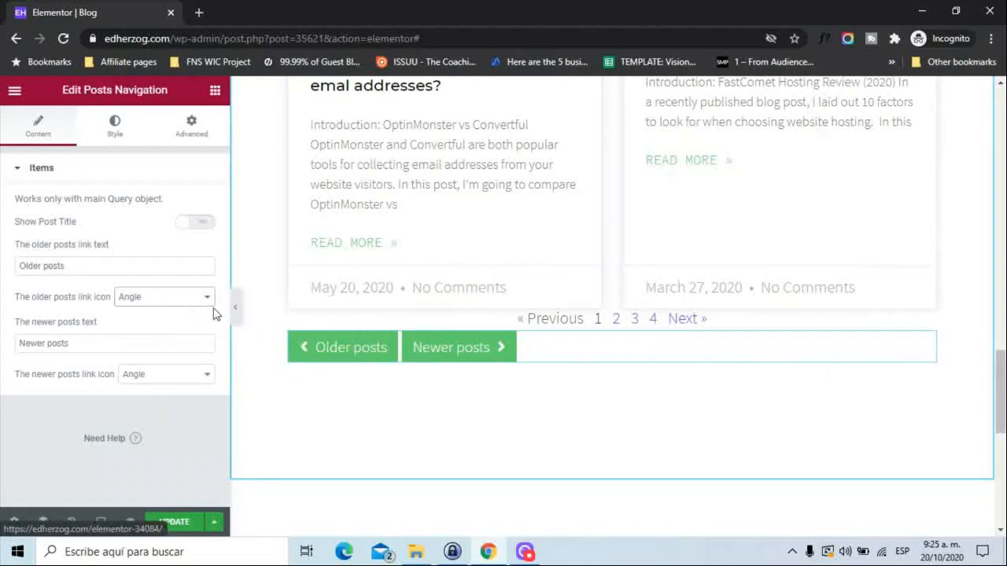
Center the Posts Navigation buttons in the Items style options after trying right alignment.
click(116, 130)
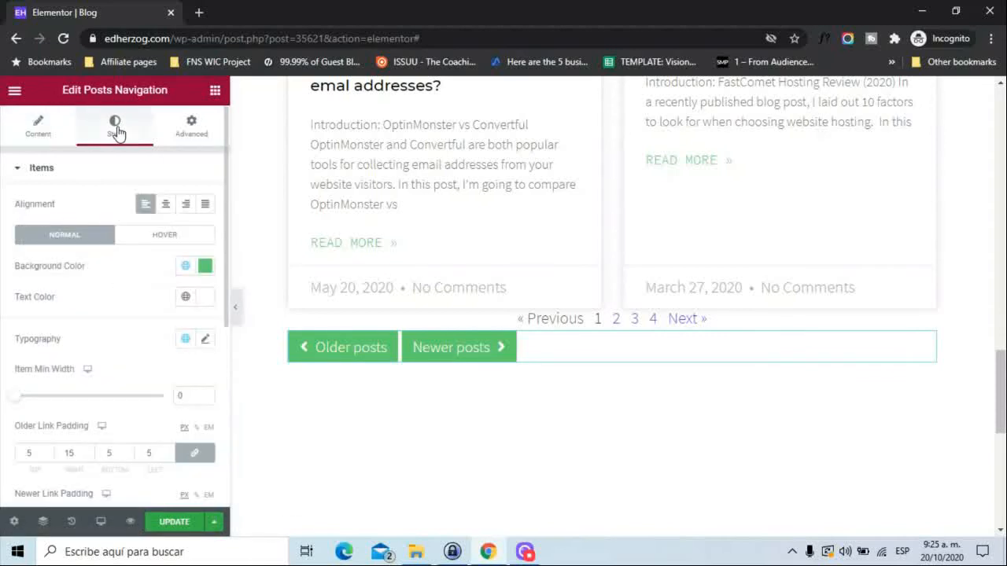
click(163, 205)
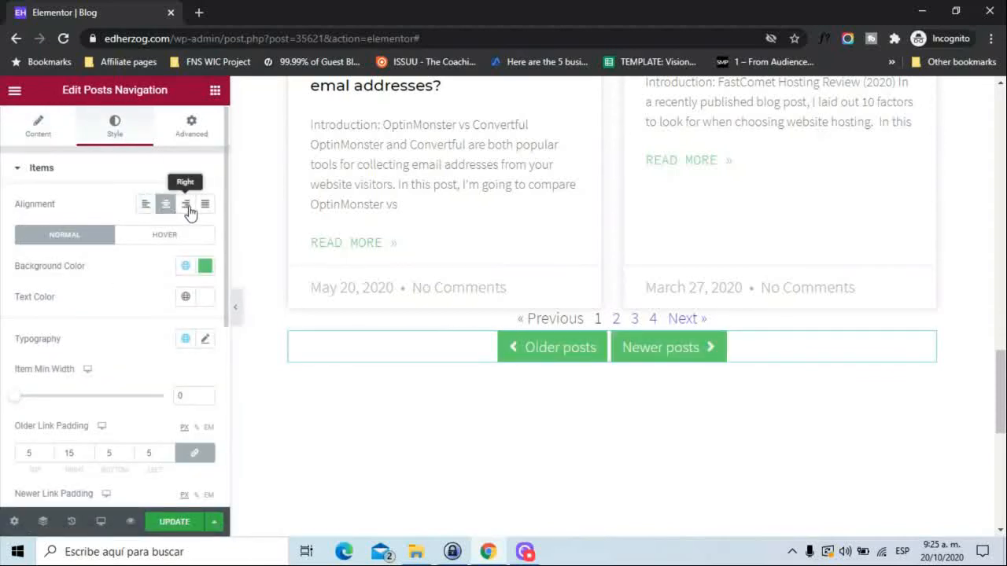
click(186, 208)
click(167, 206)
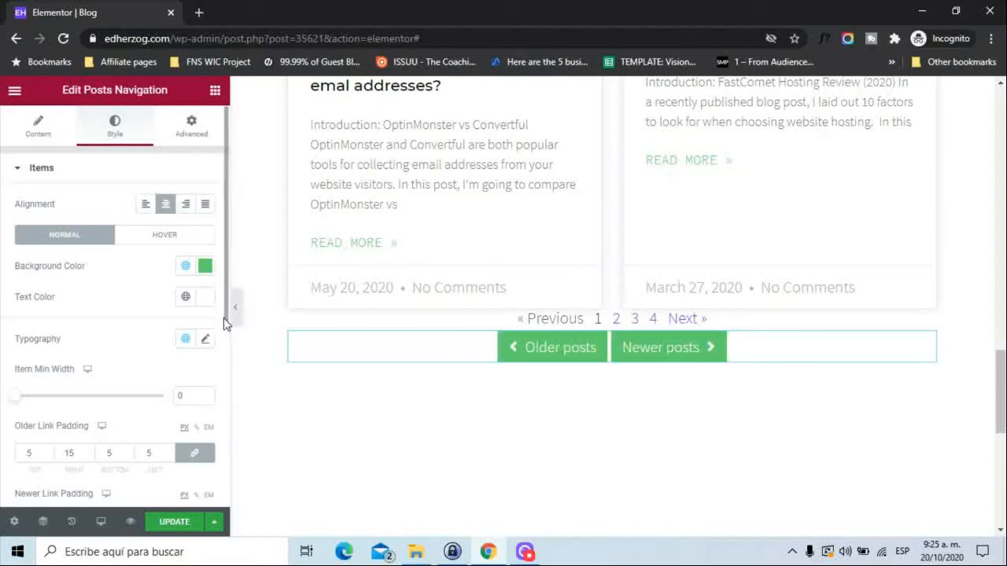
Set the gap between the Posts Navigation items to 50 after trying out 500.
scroll(224, 320, down, 4)
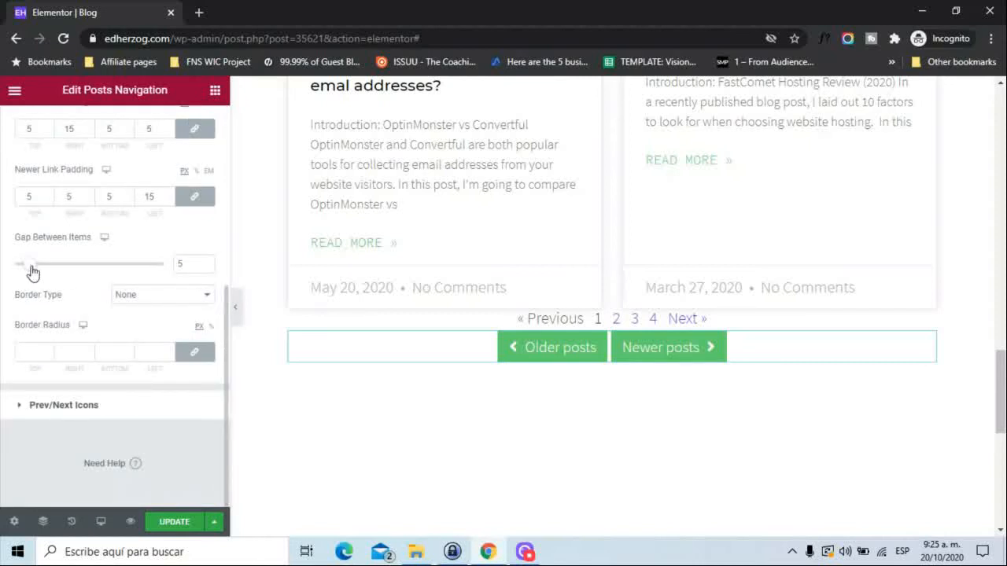
drag(35, 272, 165, 275)
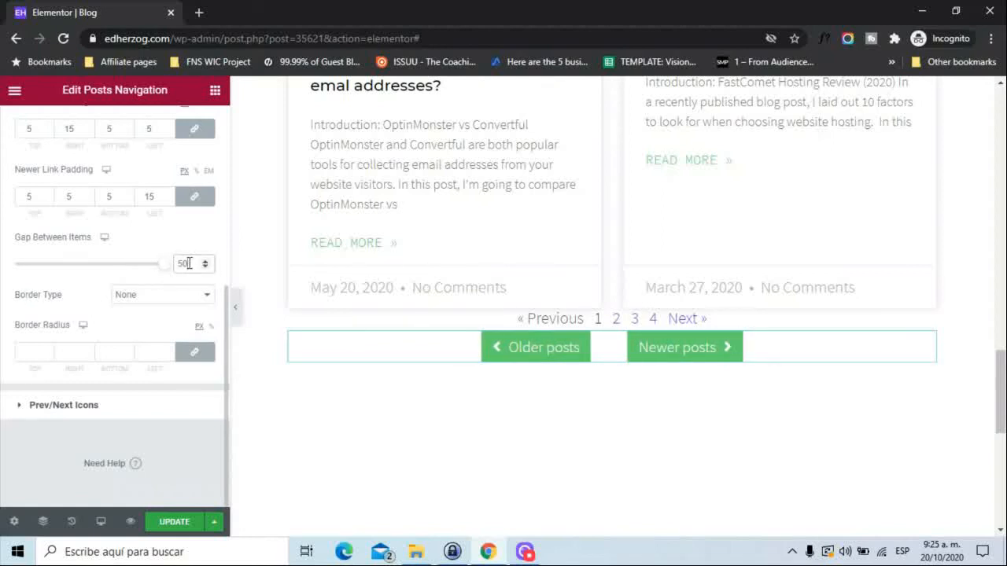
click(189, 263)
text(0)
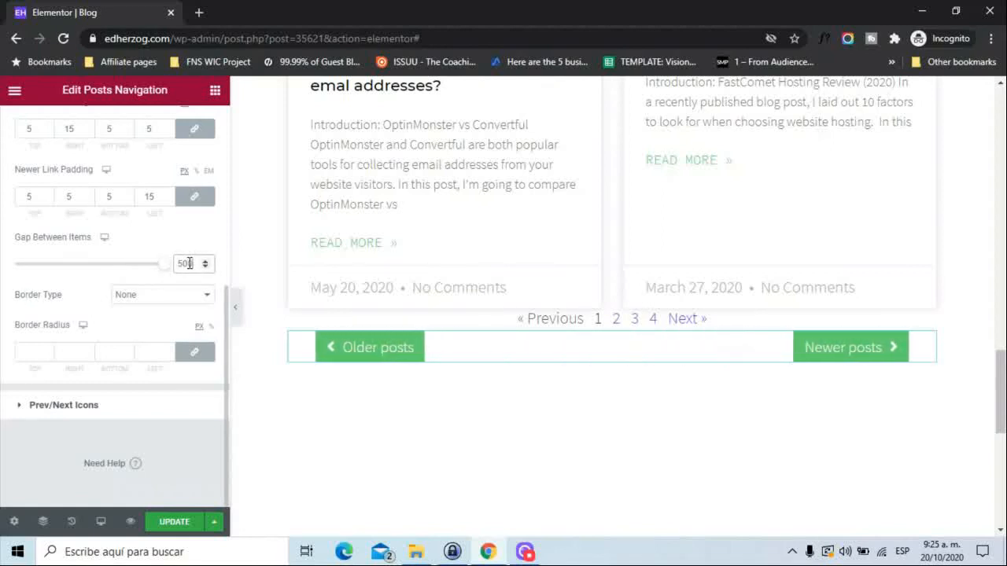
key(BackSpace)
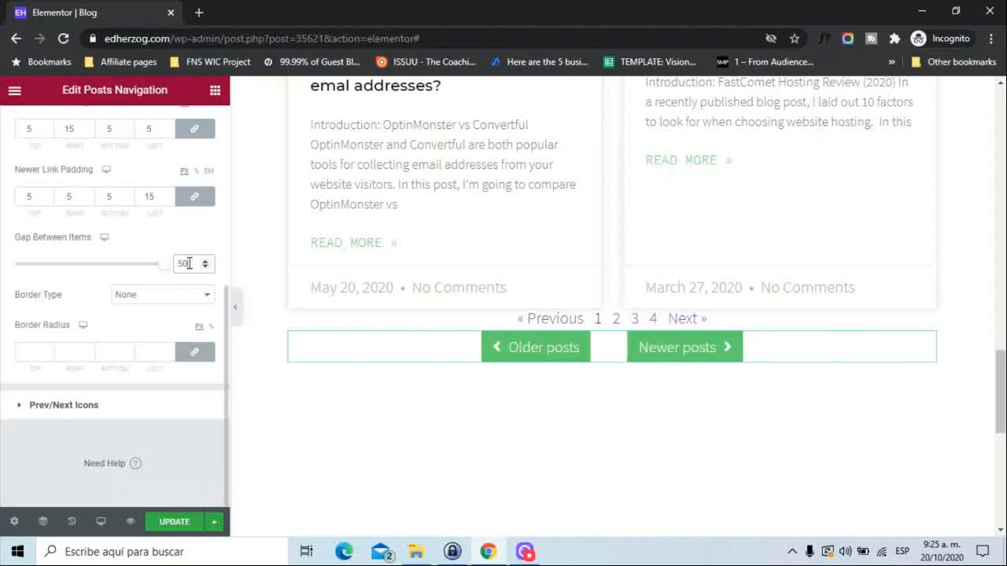
Set the Icon Box Size of the Prev/Next Icons to 37 and look over the remaining icon style options.
click(73, 410)
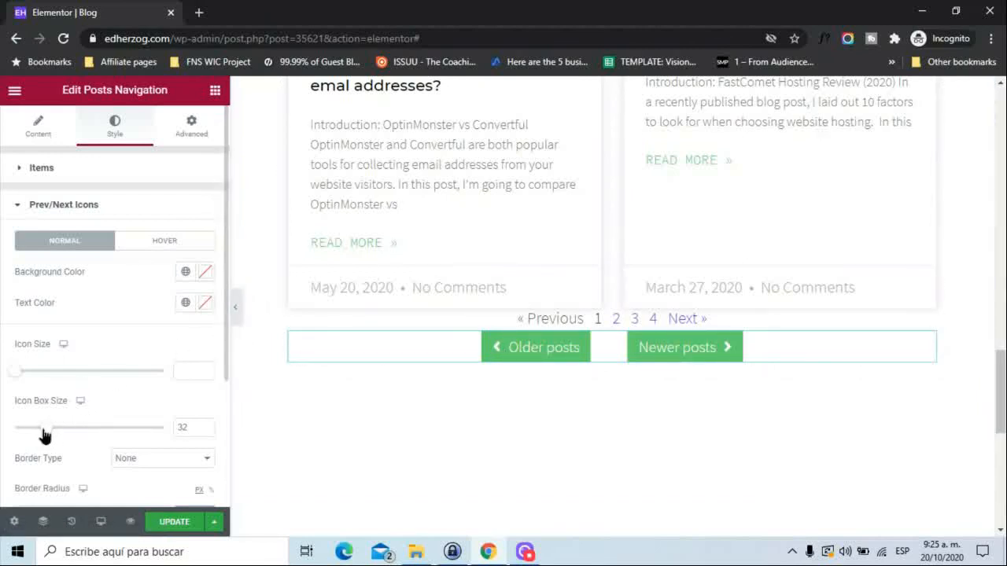
mouse_move(45, 435)
mouse_down()
mouse_move(74, 434)
mouse_move(45, 434)
mouse_move(65, 425)
mouse_move(49, 420)
mouse_up()
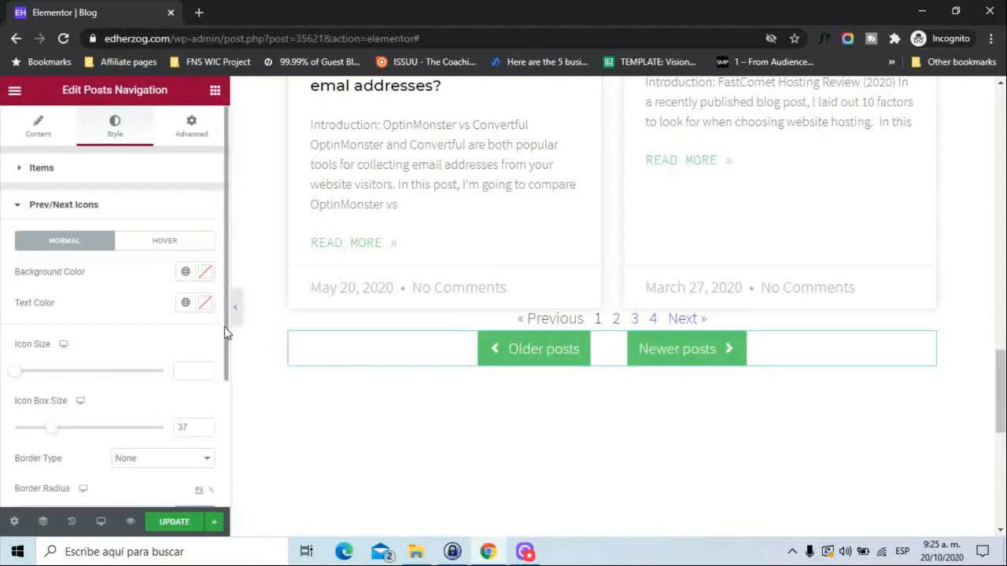
scroll(225, 325, down, 3)
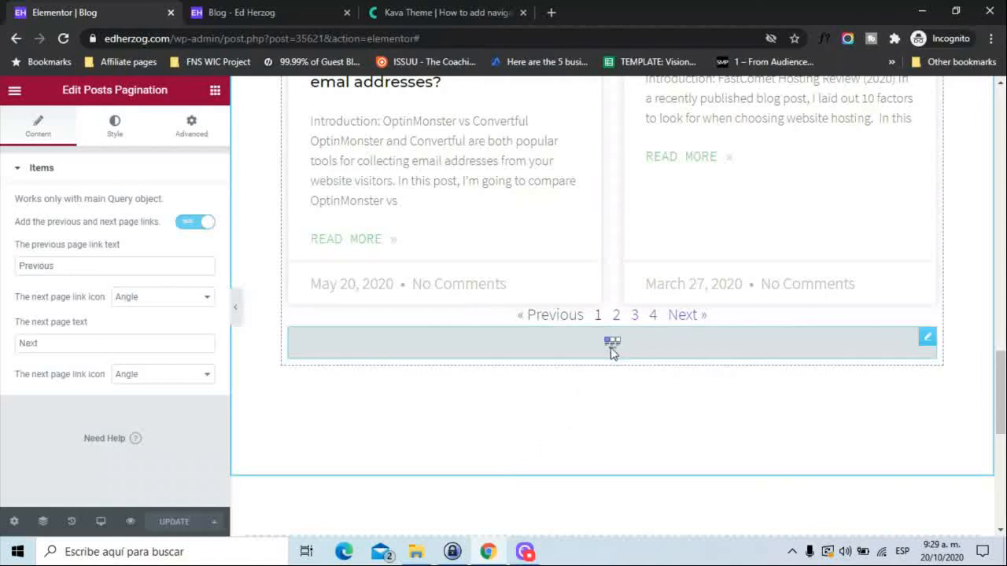
Check the pagination on the blog preview page and compare it with the Posts Pagination example in Crocoblock's Kava Theme article.
click(240, 13)
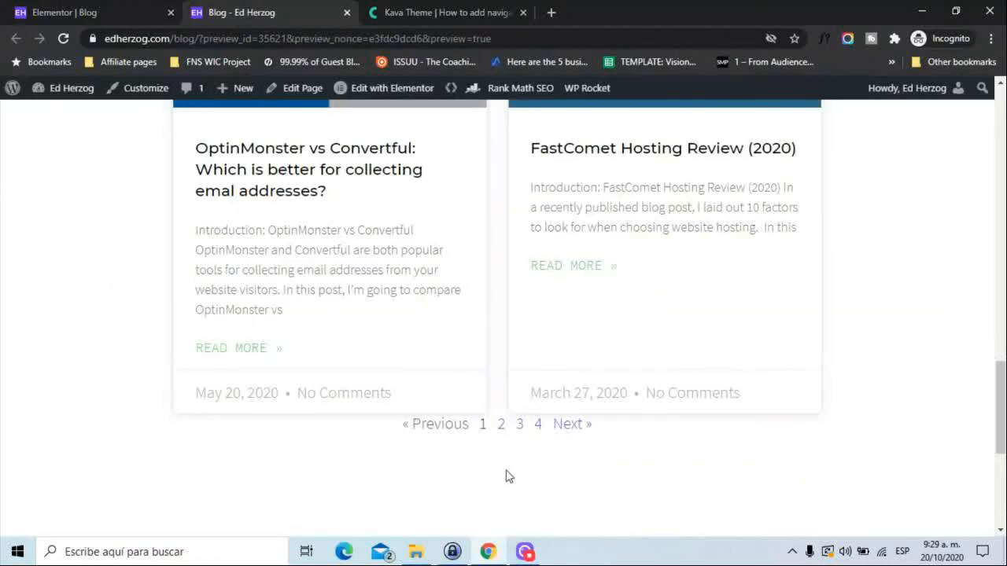
click(69, 12)
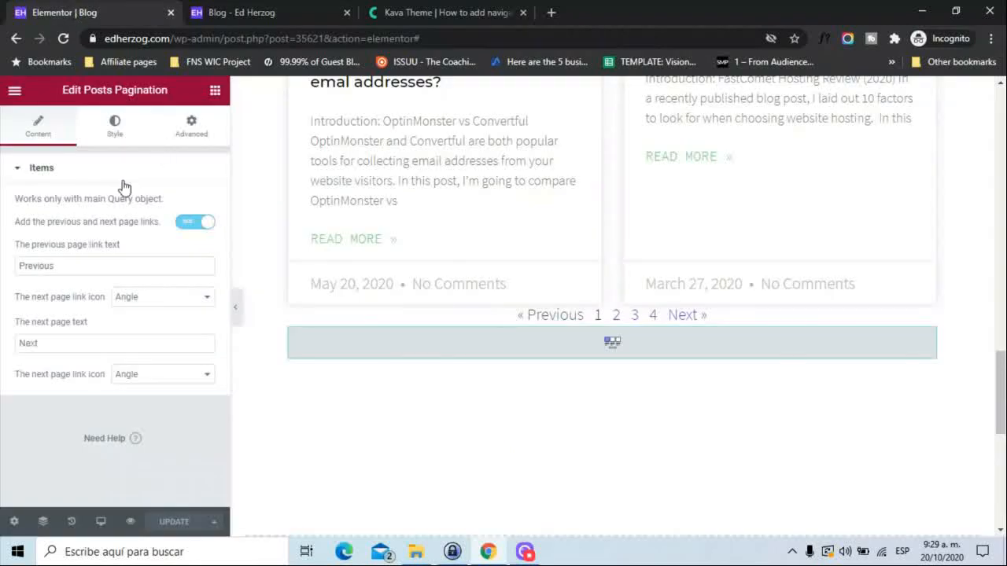
click(409, 11)
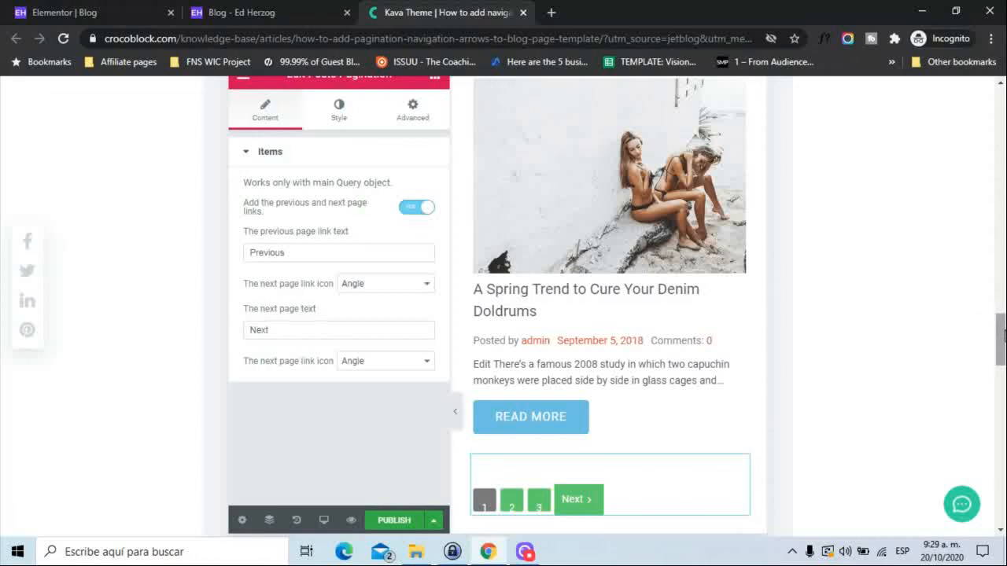
drag(998, 326, 999, 304)
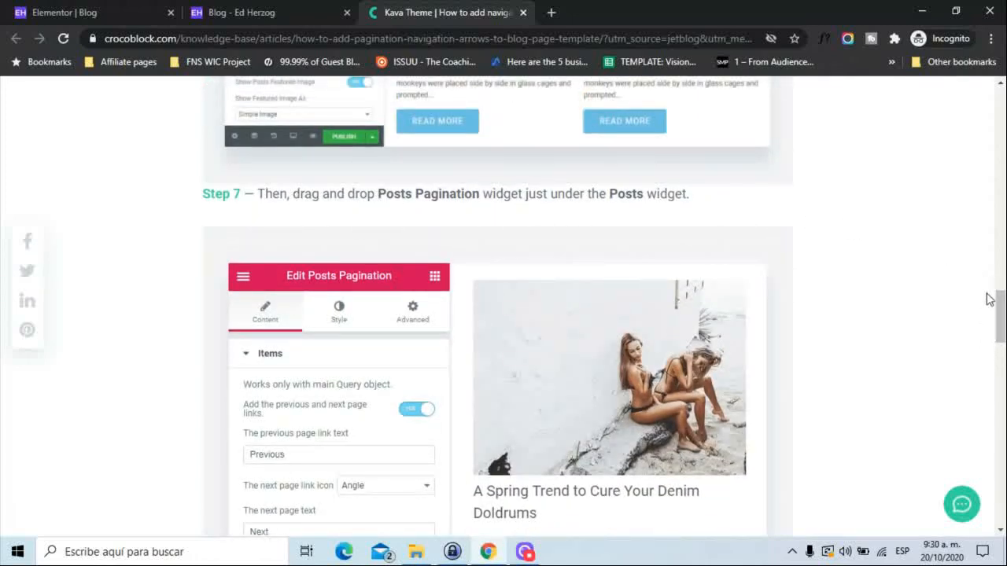
drag(998, 314, 1001, 352)
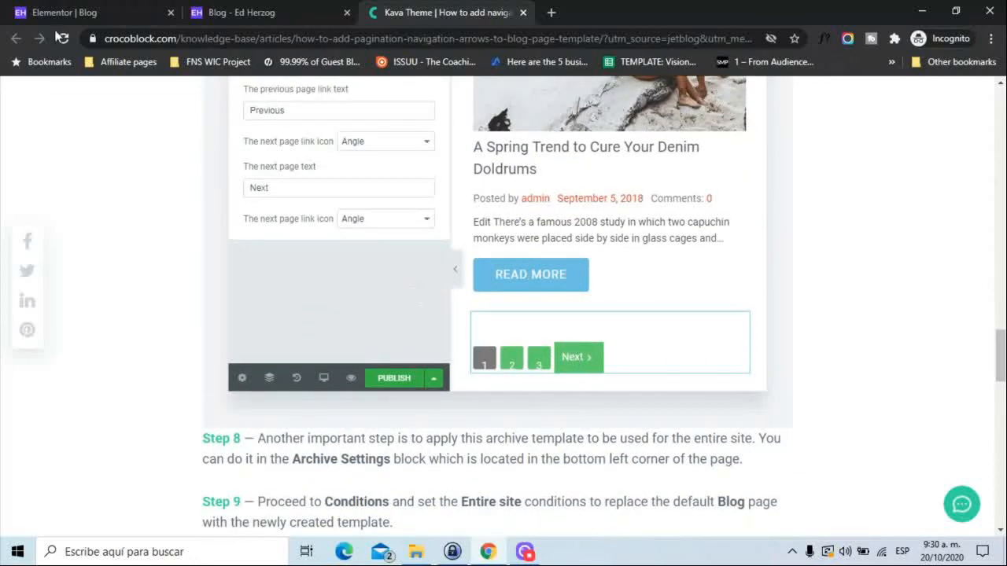
Place the Kava Theme article directly after the Elementor page in the browser, view its pagination example, and return to Elementor.
click(79, 11)
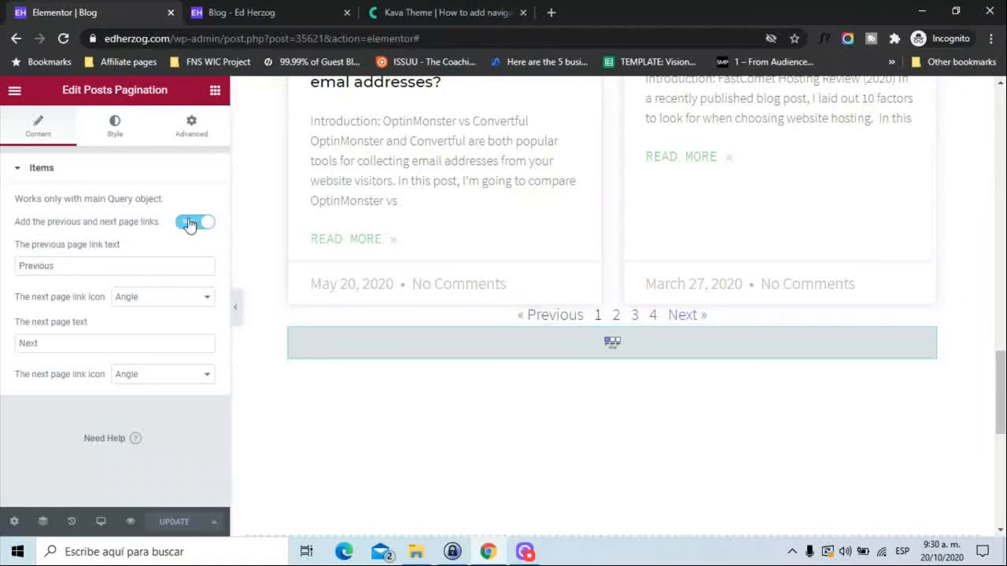
drag(397, 12, 263, 11)
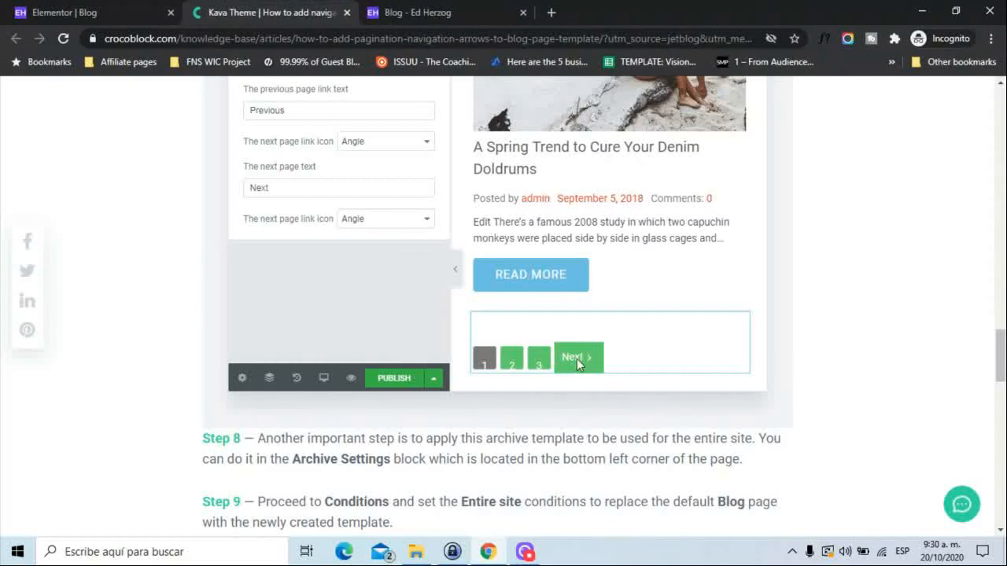
click(103, 14)
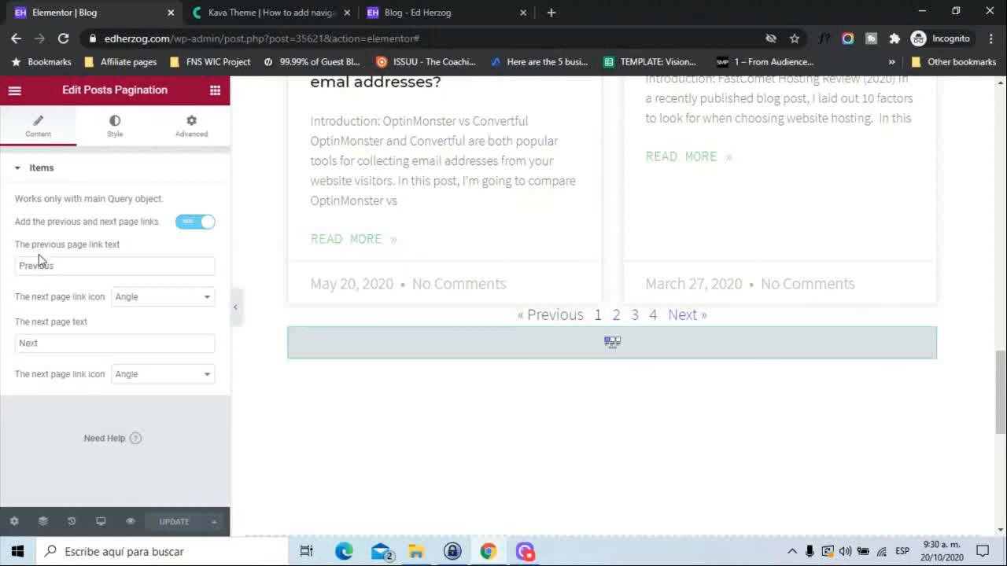
Check the icon choices for the previous page link of the Posts Pagination widget, keeping Angle.
click(189, 297)
click(189, 296)
click(175, 299)
click(174, 300)
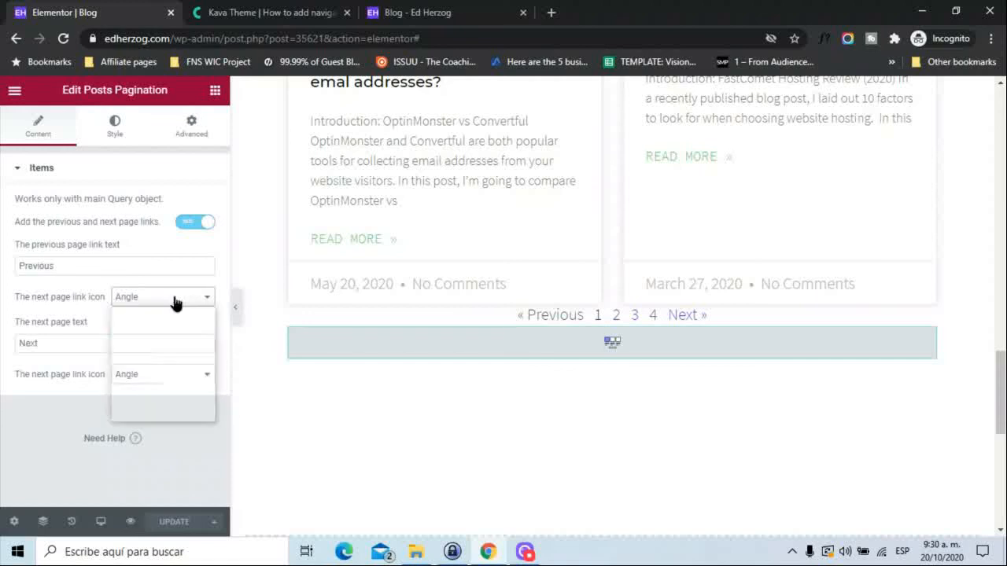
Review the Items and Prev/Next Icons style options of Posts Pagination, ending on the Kava Theme article's pagination example.
click(119, 124)
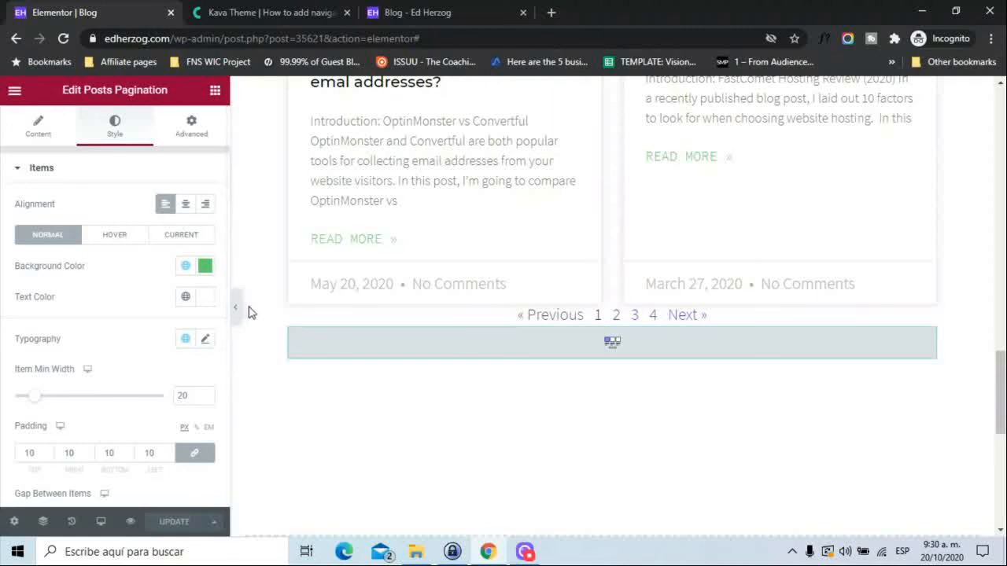
scroll(220, 393, down, 2)
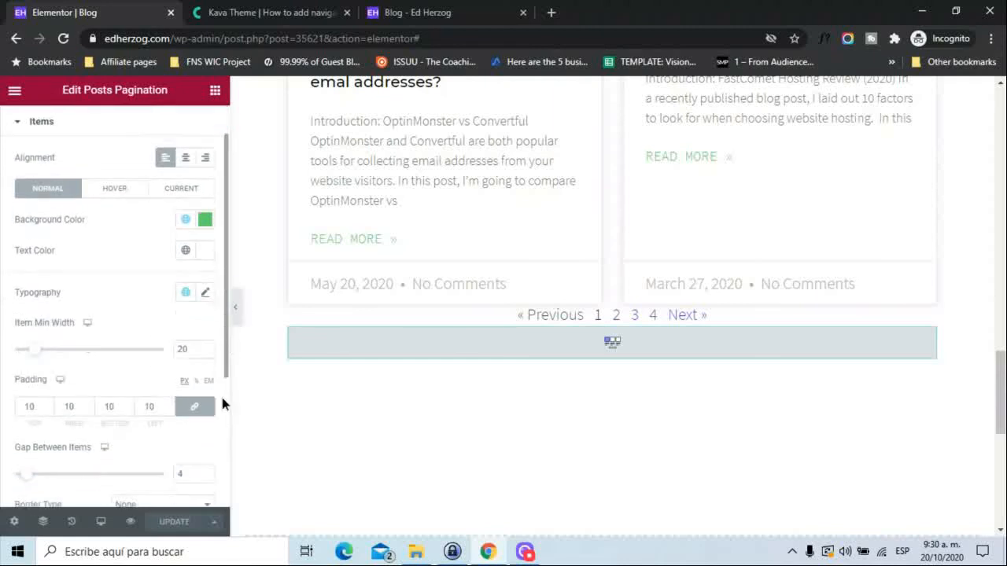
scroll(223, 414, down, 2)
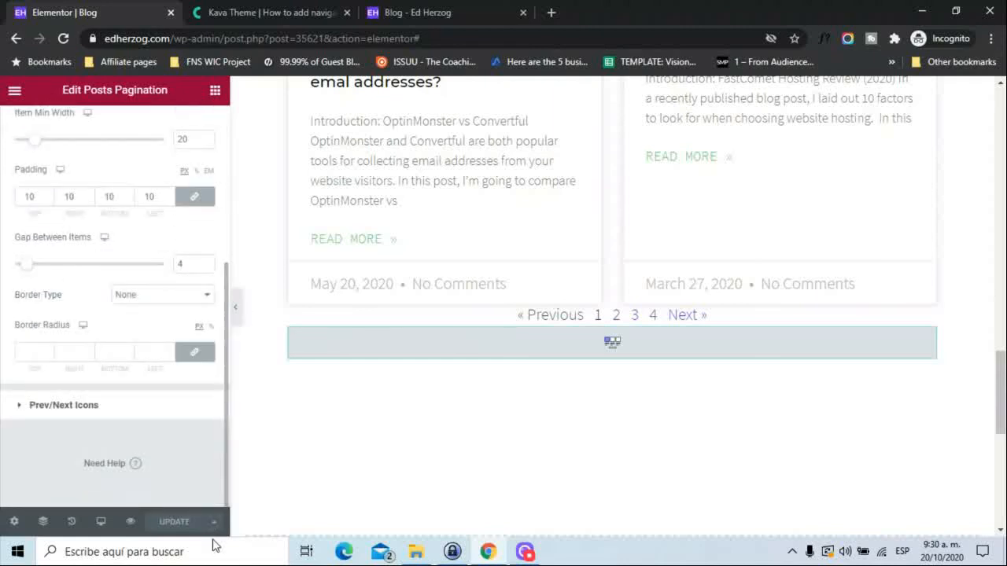
click(55, 415)
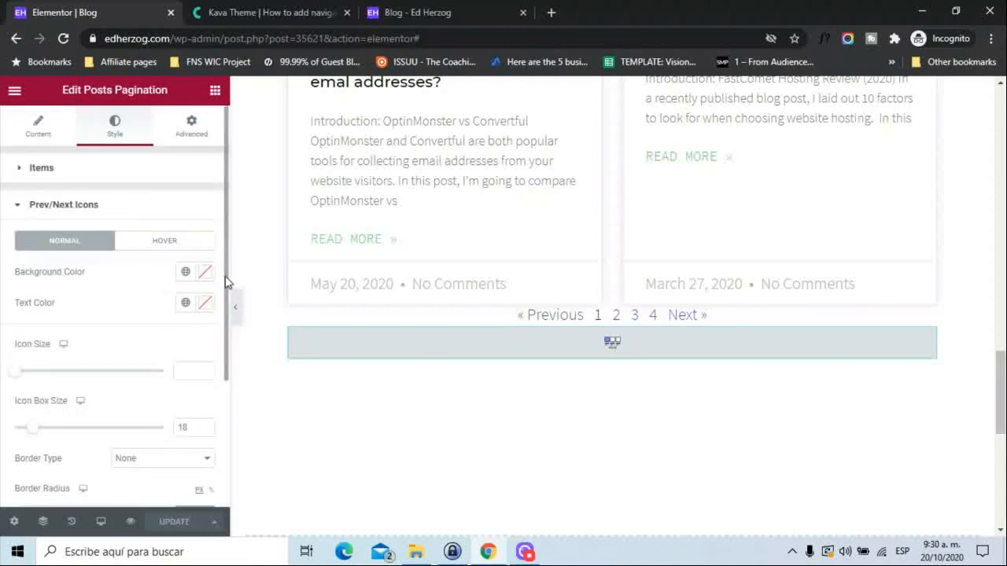
drag(226, 276, 218, 254)
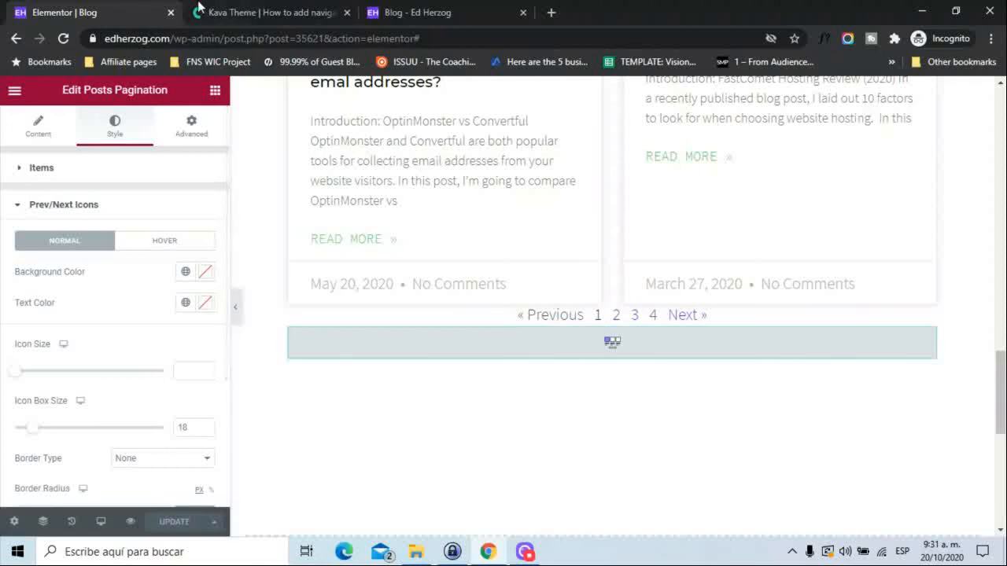
click(272, 12)
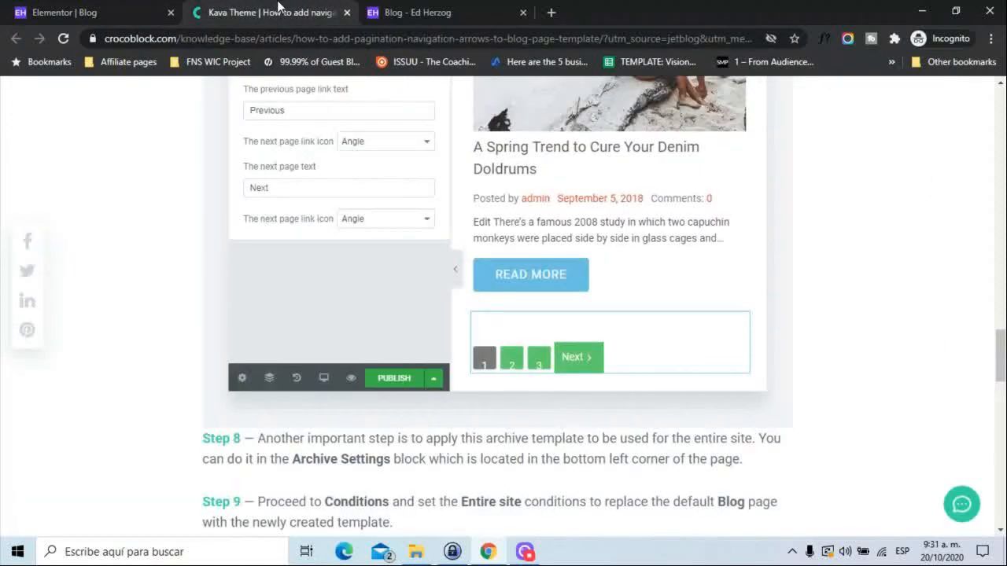